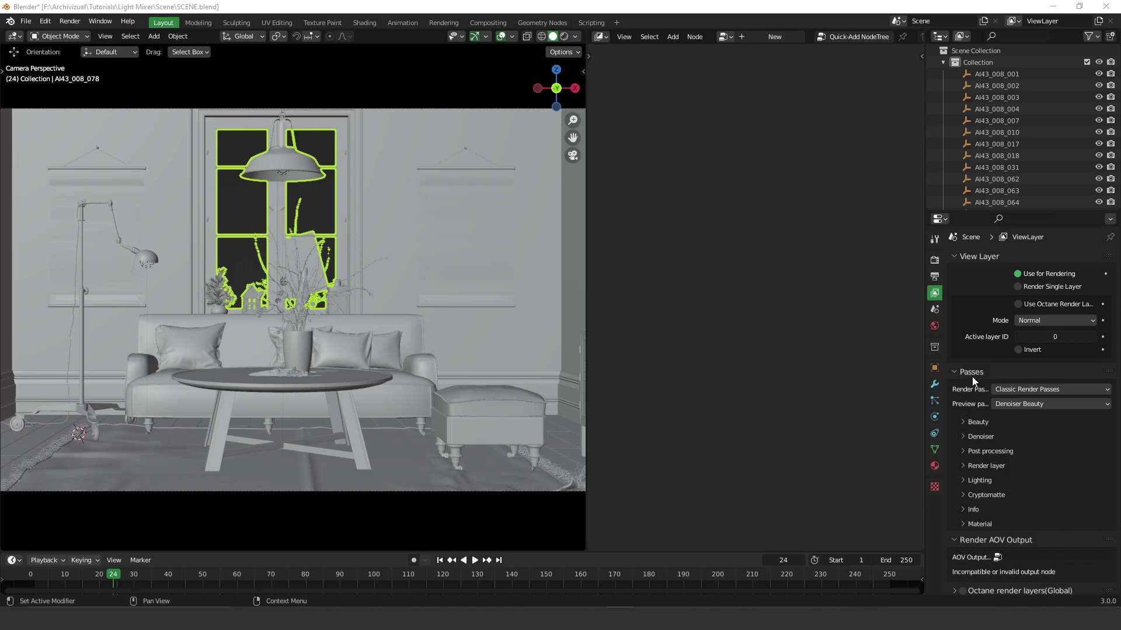
- Set the view layer's render passes to Render AOV Node Graph and add a default node tree in the Octane Render AOV editor
{"action": "left_click", "coordinate": [1019, 390]}
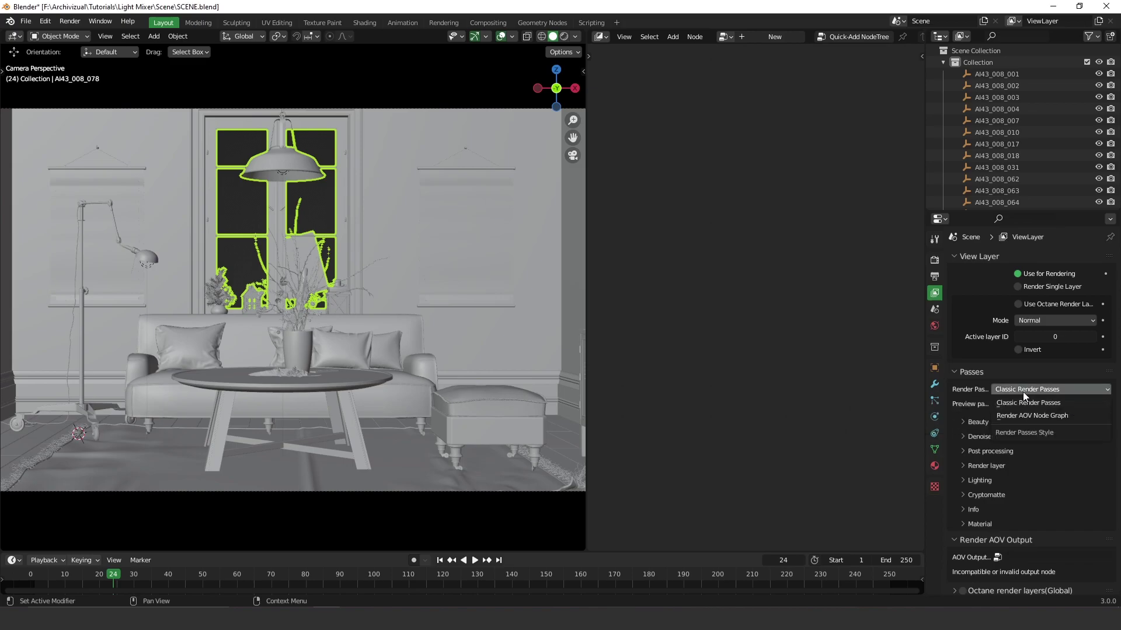
{"action": "left_click", "coordinate": [1045, 415]}
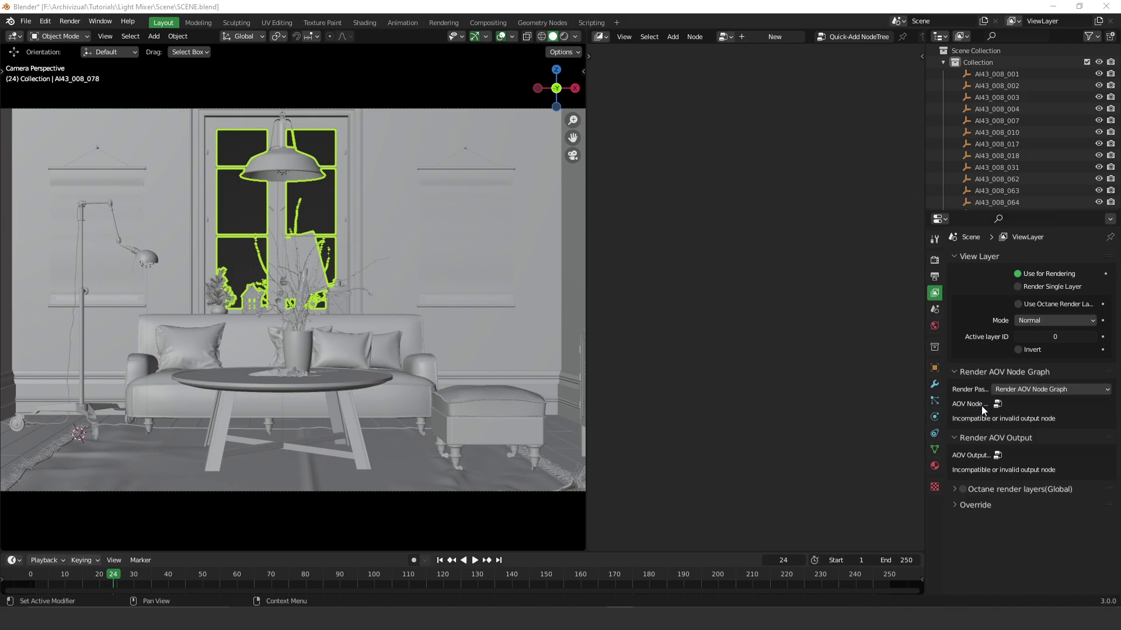
{"action": "left_click", "coordinate": [600, 37]}
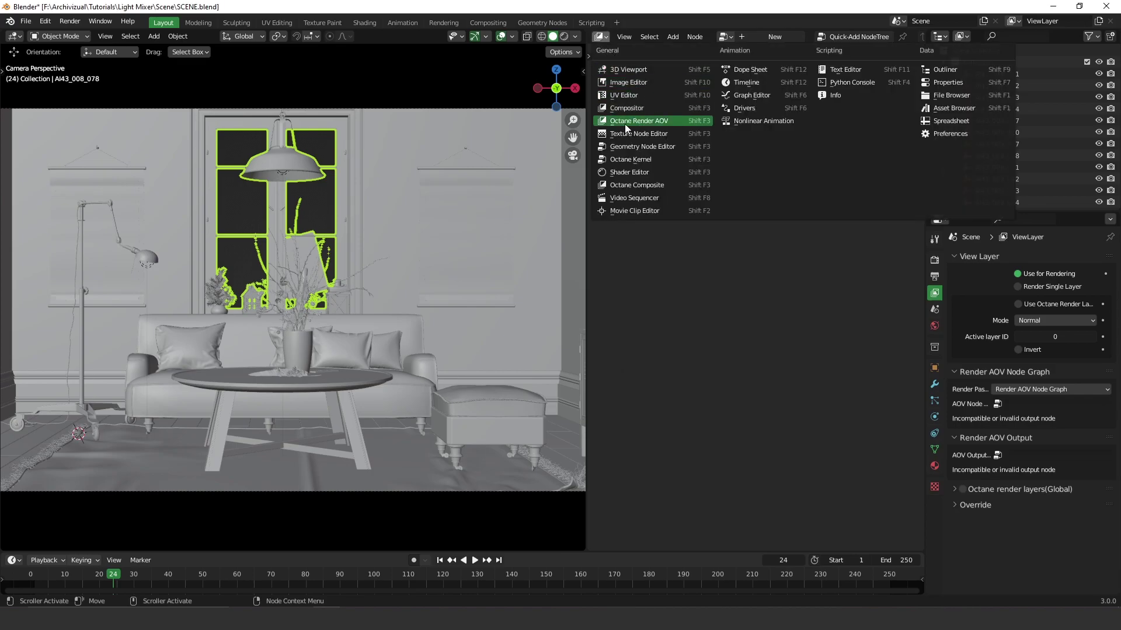
{"action": "left_click", "coordinate": [652, 121]}
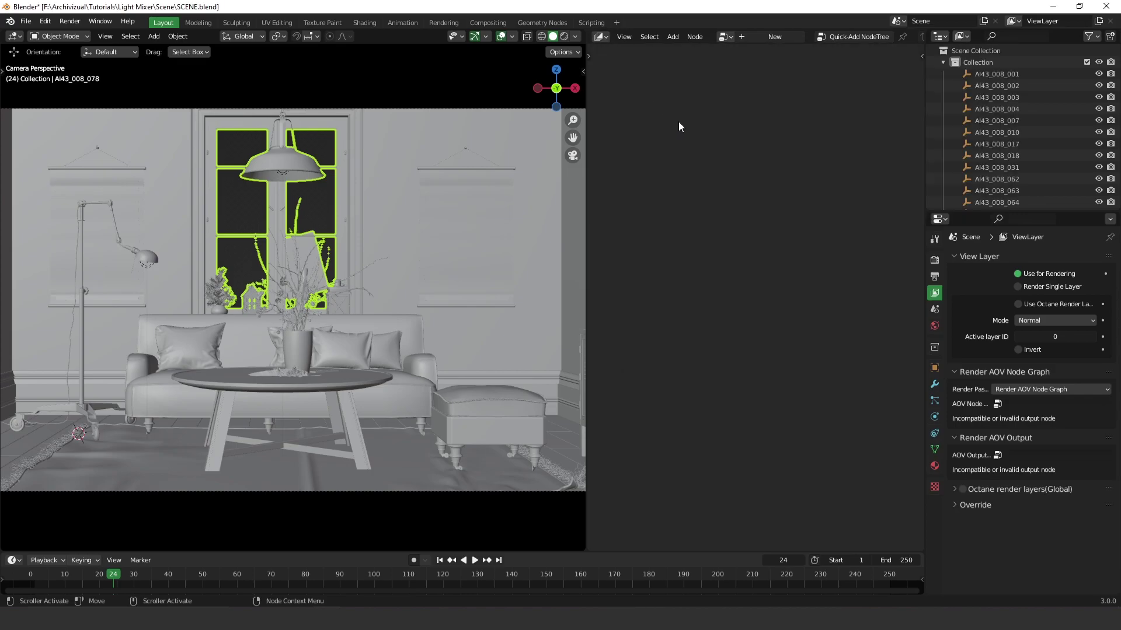
{"action": "left_click", "coordinate": [862, 38]}
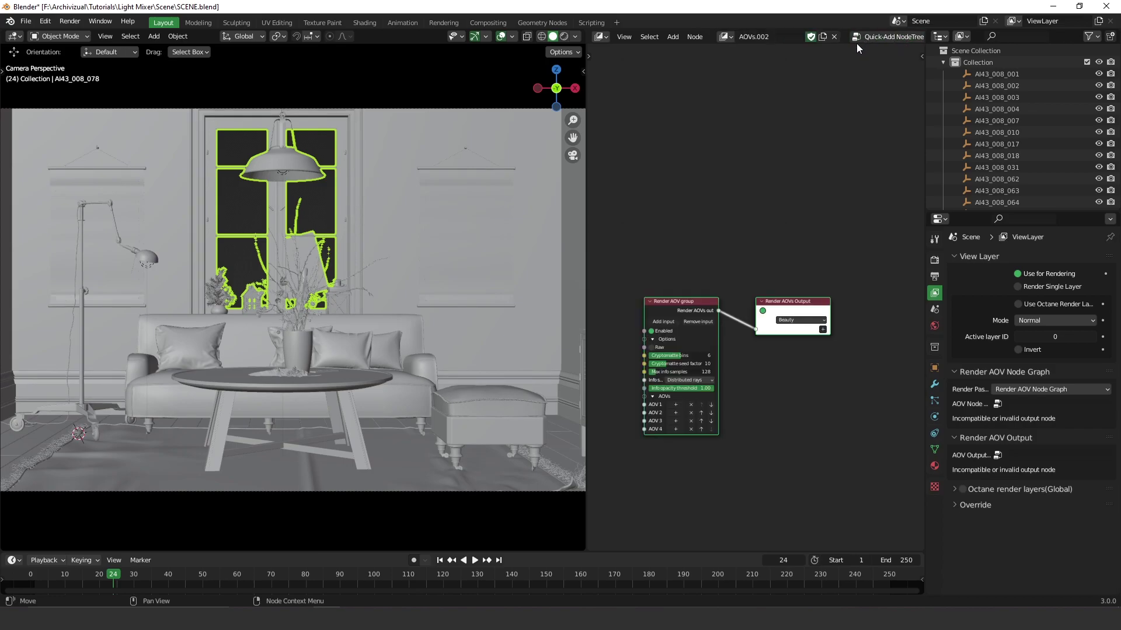
{"action": "middle_click_drag", "start_coordinate": [730, 189], "coordinate": [702, 184]}
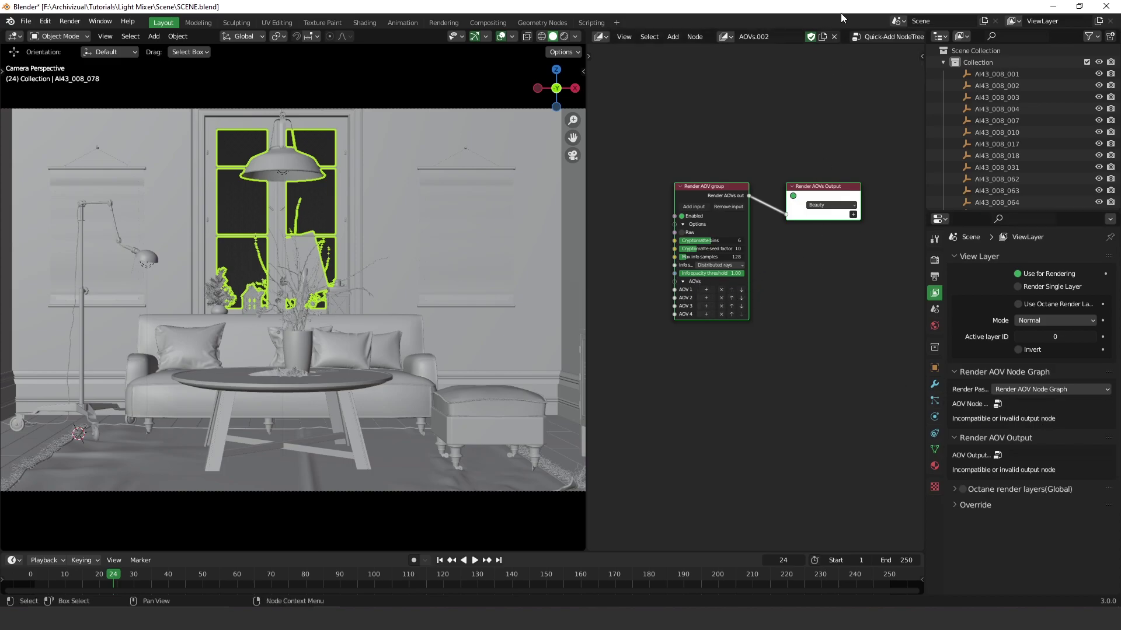
- Rename the render AOV node tree to AOV LIGHT MIXER and assign it as the view layer's AOV node graph
{"action": "left_click", "coordinate": [771, 36]}
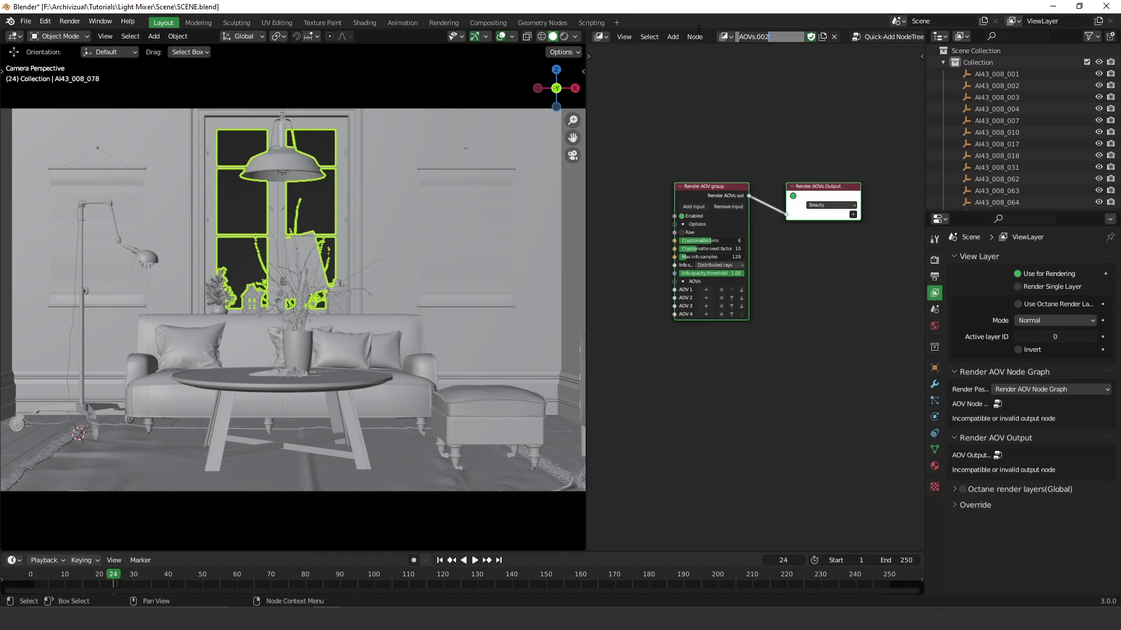
{"action": "key", "text": "ctrl+a"}
{"action": "type", "text": "AOV LIGHT MIXES"}
{"action": "key", "text": "BackSpace"}
{"action": "type", "text": "R"}
{"action": "key", "text": "Return"}
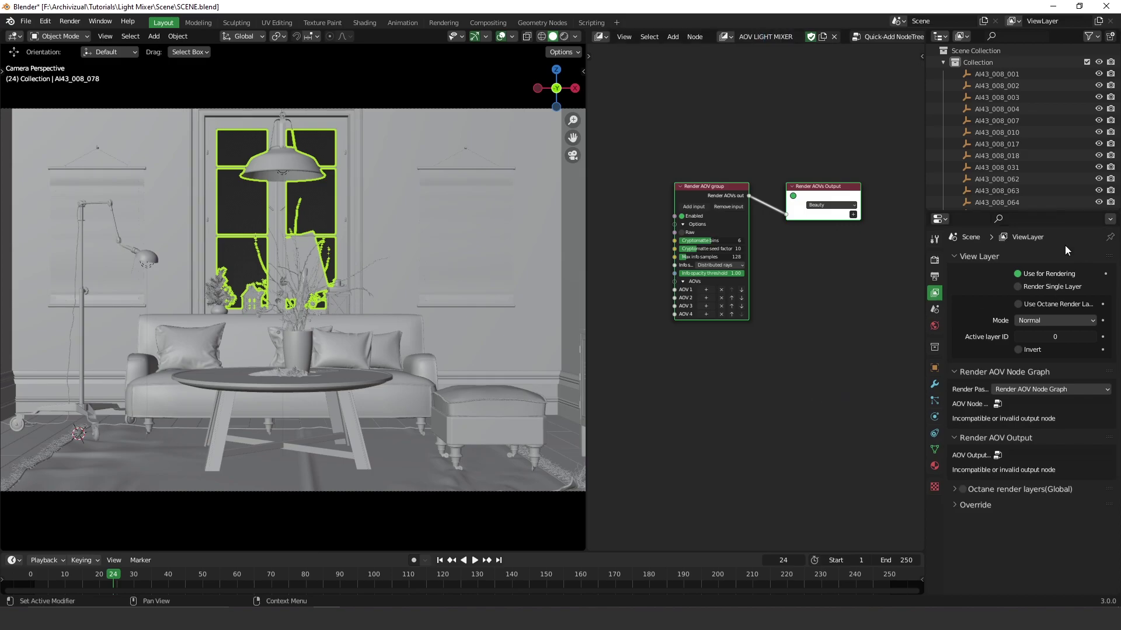
{"action": "left_click", "coordinate": [997, 404]}
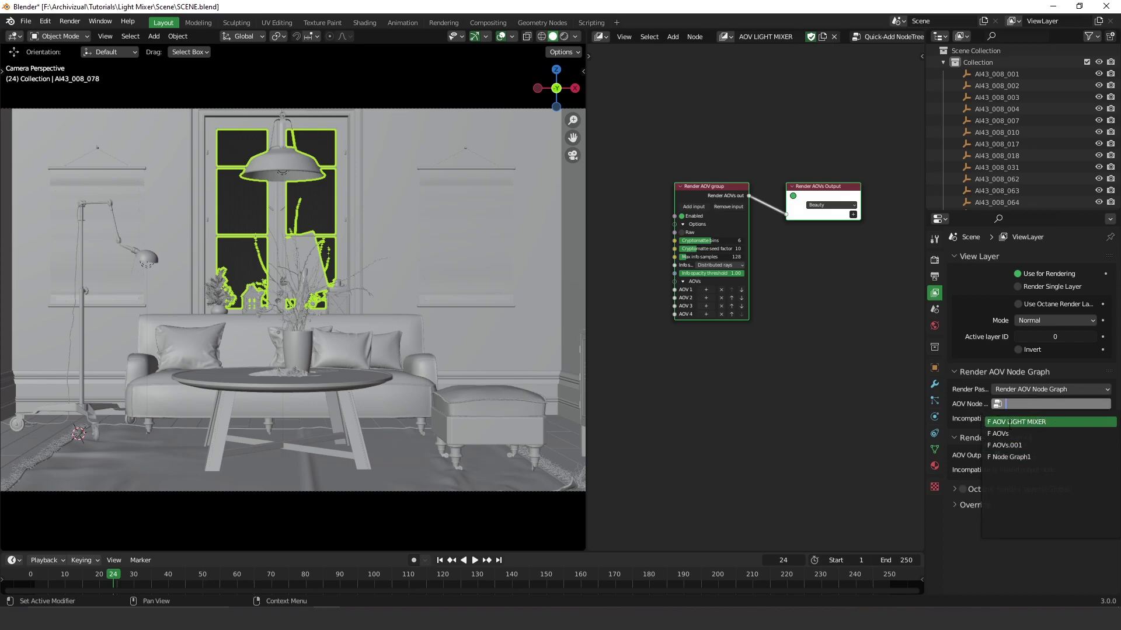
{"action": "left_click", "coordinate": [1021, 422]}
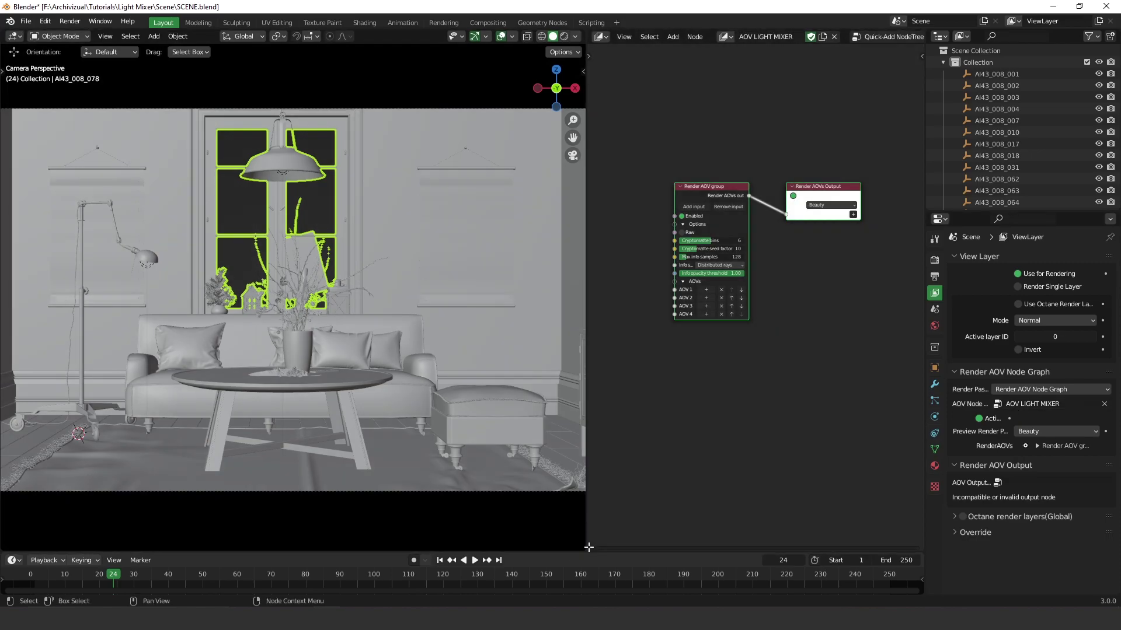
- Split the node editor horizontally, set the lower area to Octane Composite, and add a default node tree there
{"action": "left_click_drag", "start_coordinate": [589, 544], "coordinate": [623, 295]}
{"action": "left_click", "coordinate": [600, 303]}
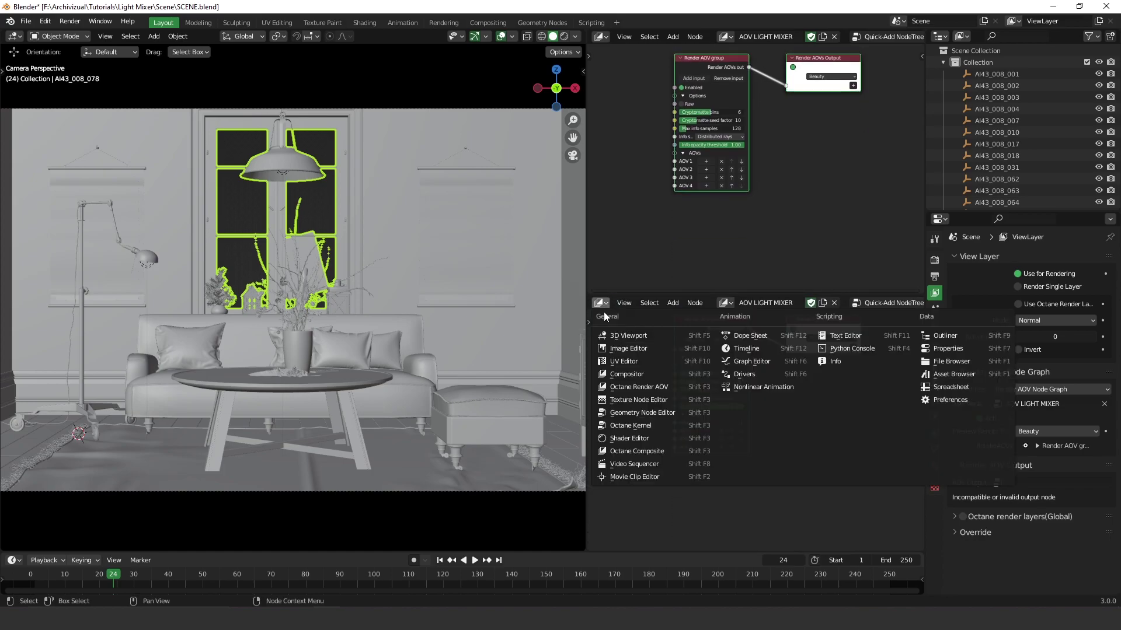
{"action": "left_click", "coordinate": [664, 454]}
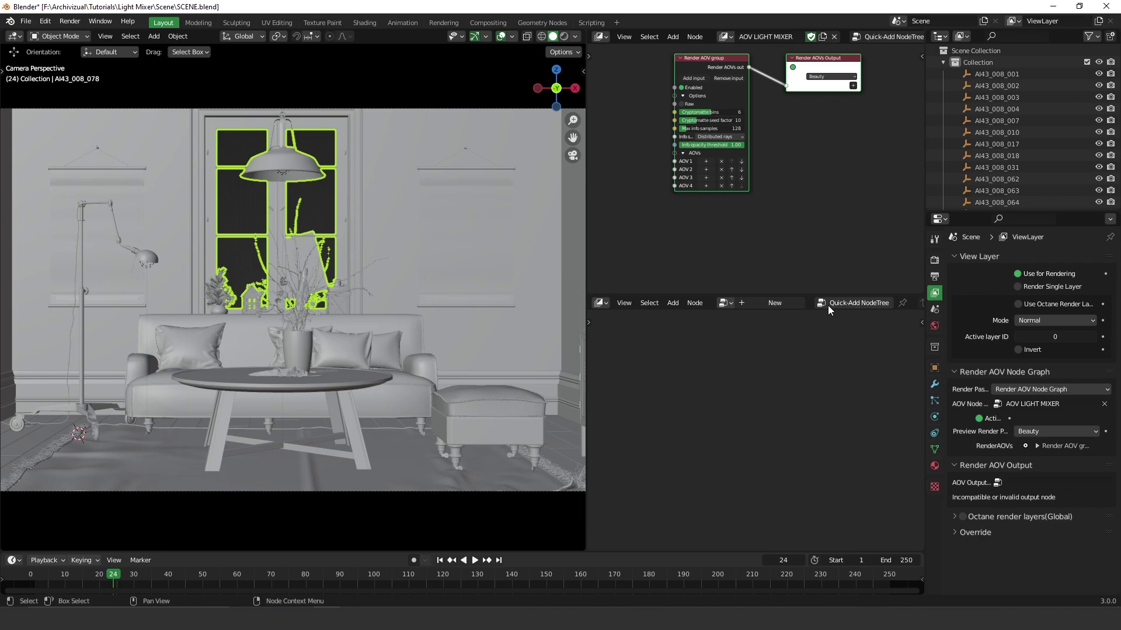
{"action": "left_click", "coordinate": [860, 303]}
{"action": "middle_click_drag", "start_coordinate": [667, 459], "coordinate": [699, 391]}
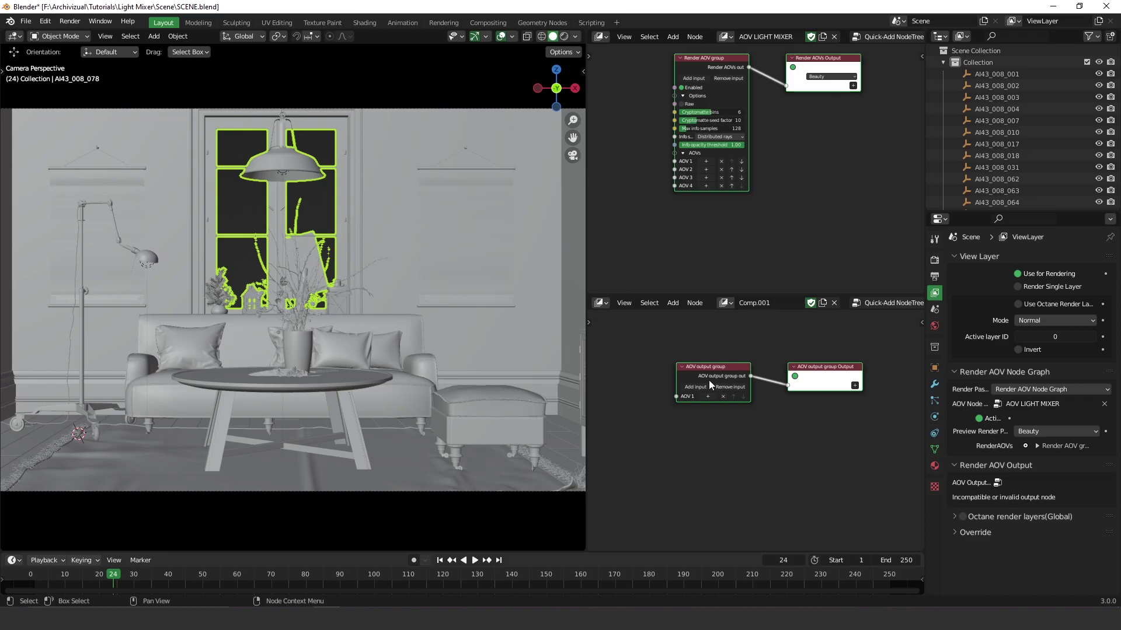
{"action": "left_click_drag", "start_coordinate": [655, 349], "coordinate": [696, 355]}
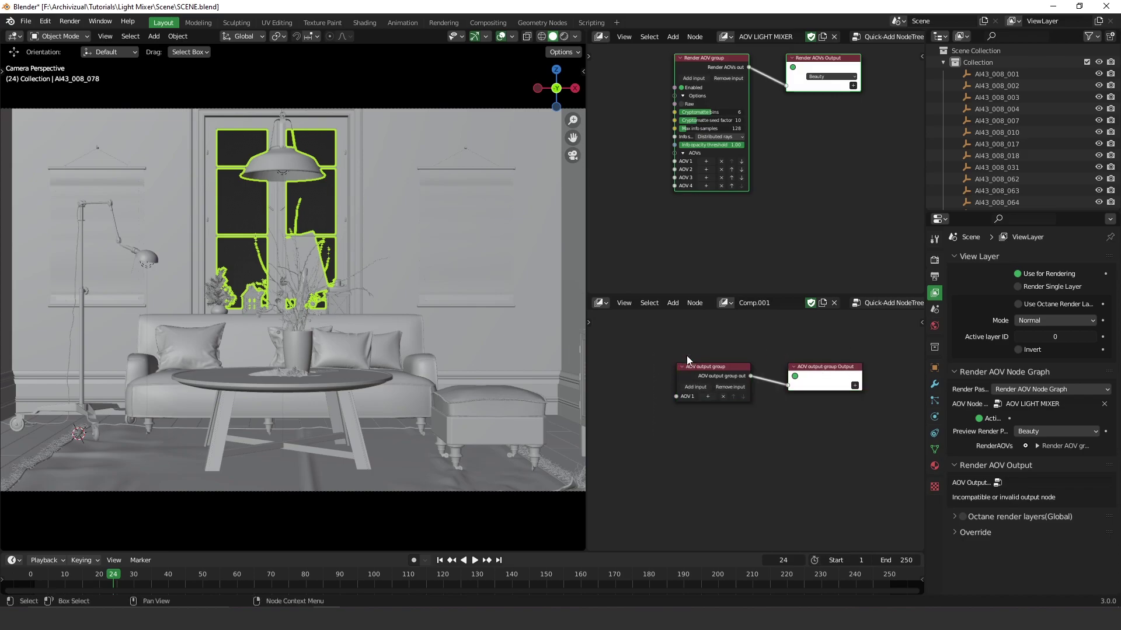
- Rename the composite node tree to LIGHT MIXER and assign it as the view layer's AOV output
{"action": "left_click", "coordinate": [781, 306]}
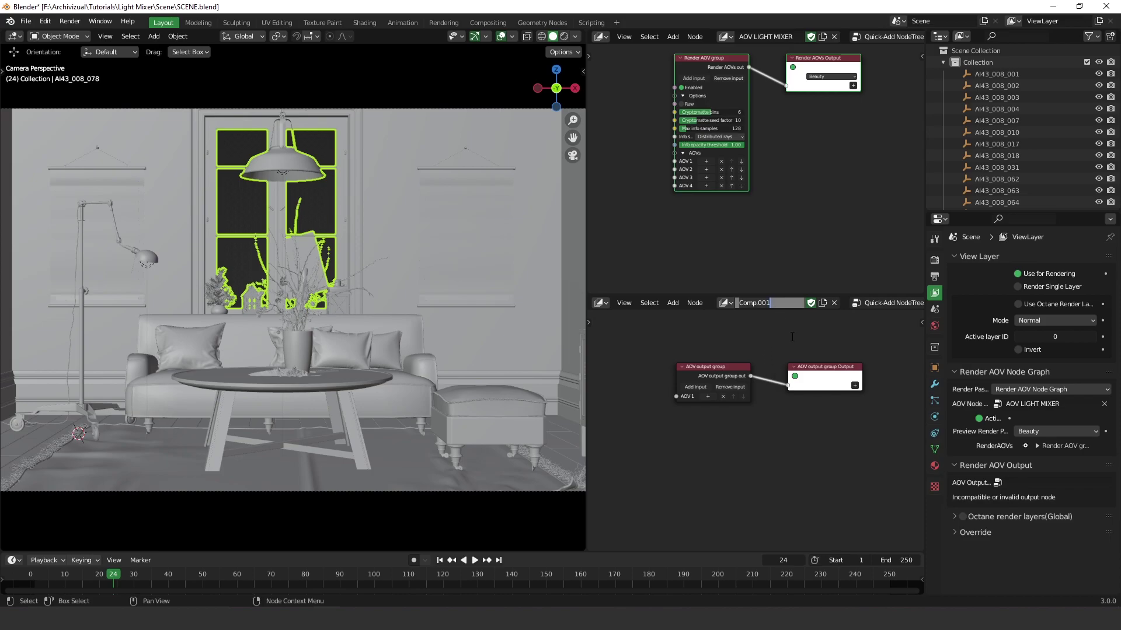
{"action": "type", "text": "Lig"}
{"action": "key", "text": "BackSpace"}
{"action": "key", "text": "BackSpace"}
{"action": "type", "text": "IGHT MIXER"}
{"action": "key", "text": "Return"}
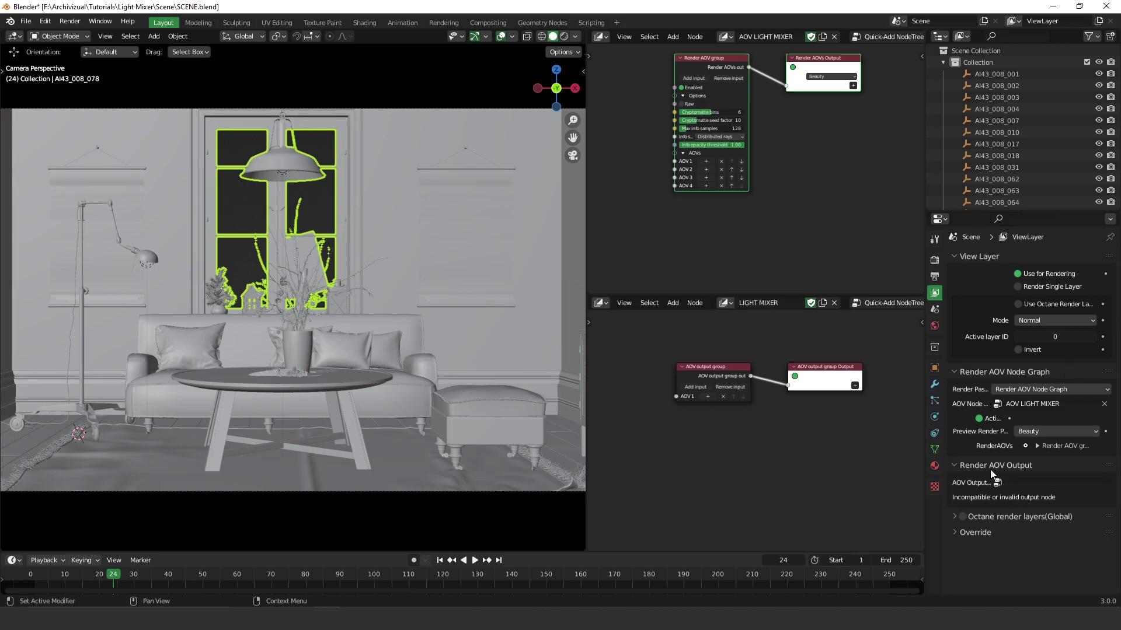
{"action": "left_click", "coordinate": [1028, 483]}
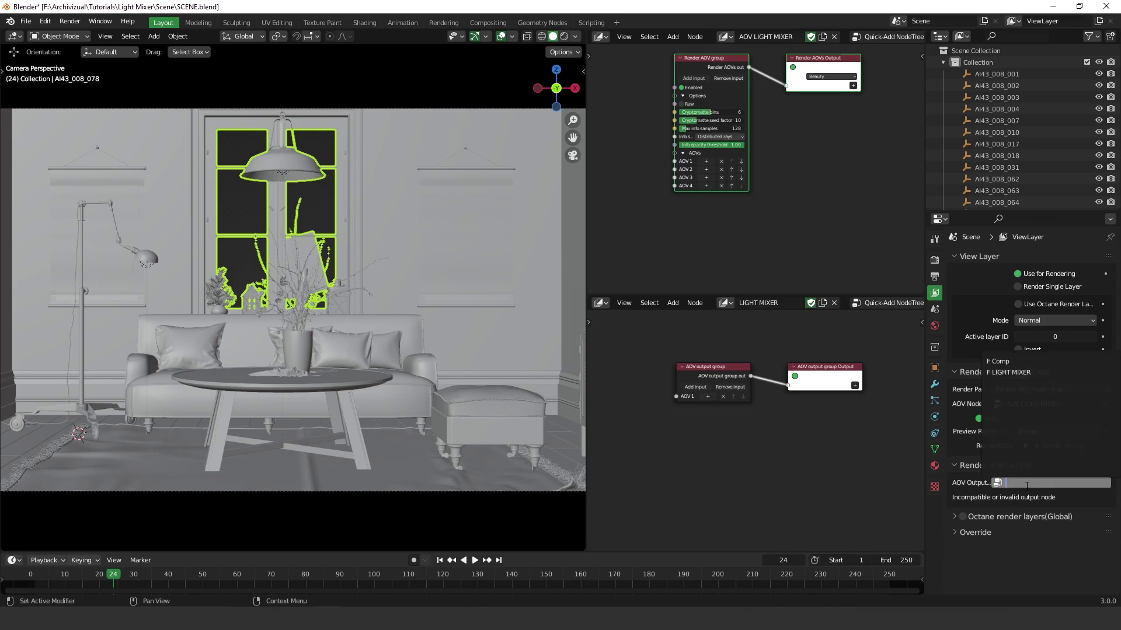
{"action": "left_click", "coordinate": [1030, 374]}
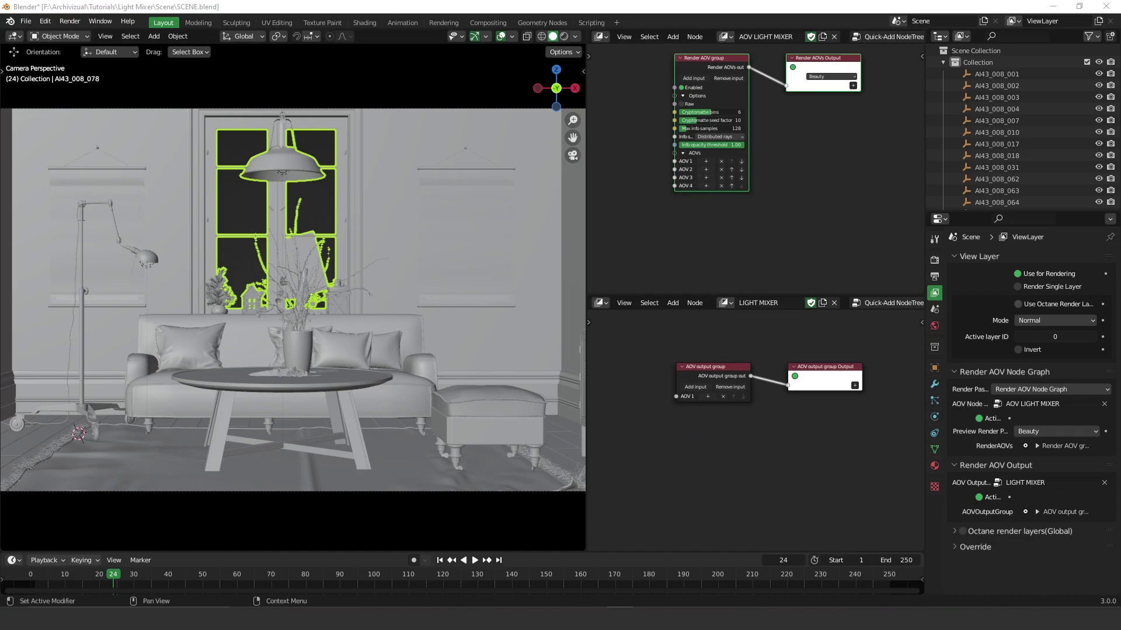
- Select the sphere light in the floor lamp and show its nodes in a Shader Editor in a new, narrowed window
{"action": "left_click", "coordinate": [146, 270]}
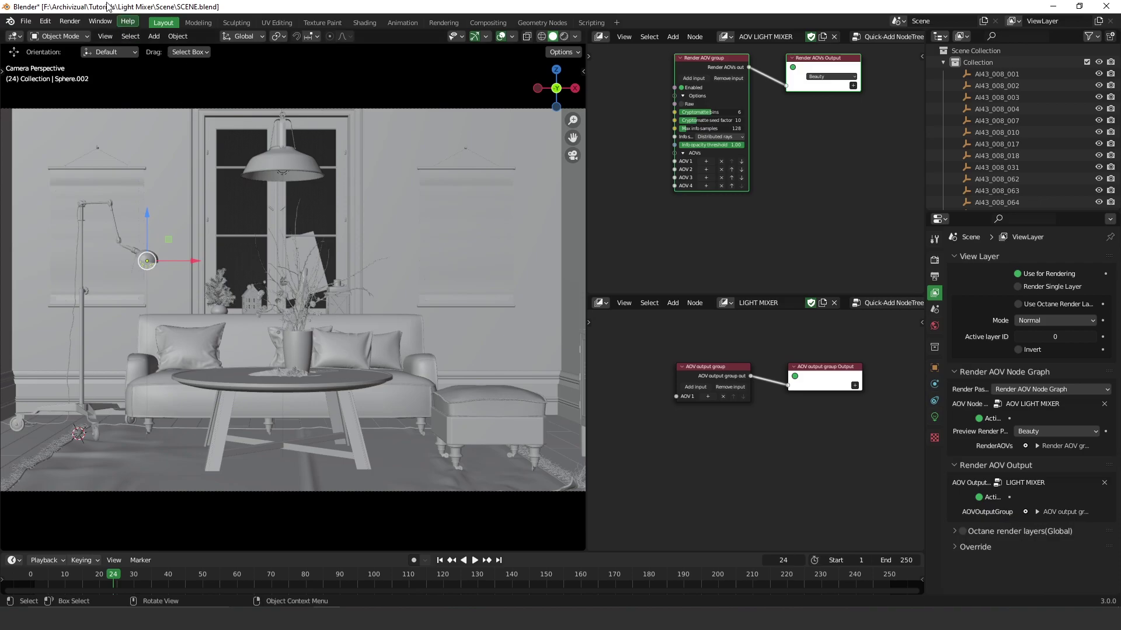
{"action": "left_click", "coordinate": [97, 22]}
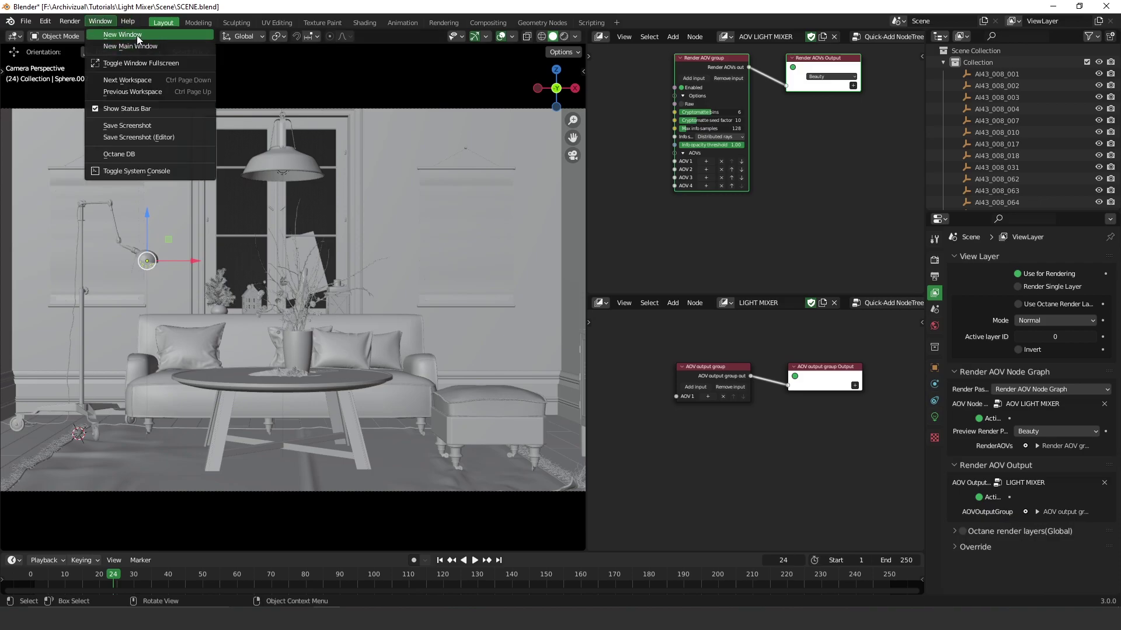
{"action": "left_click", "coordinate": [140, 36]}
{"action": "left_click", "coordinate": [42, 52]}
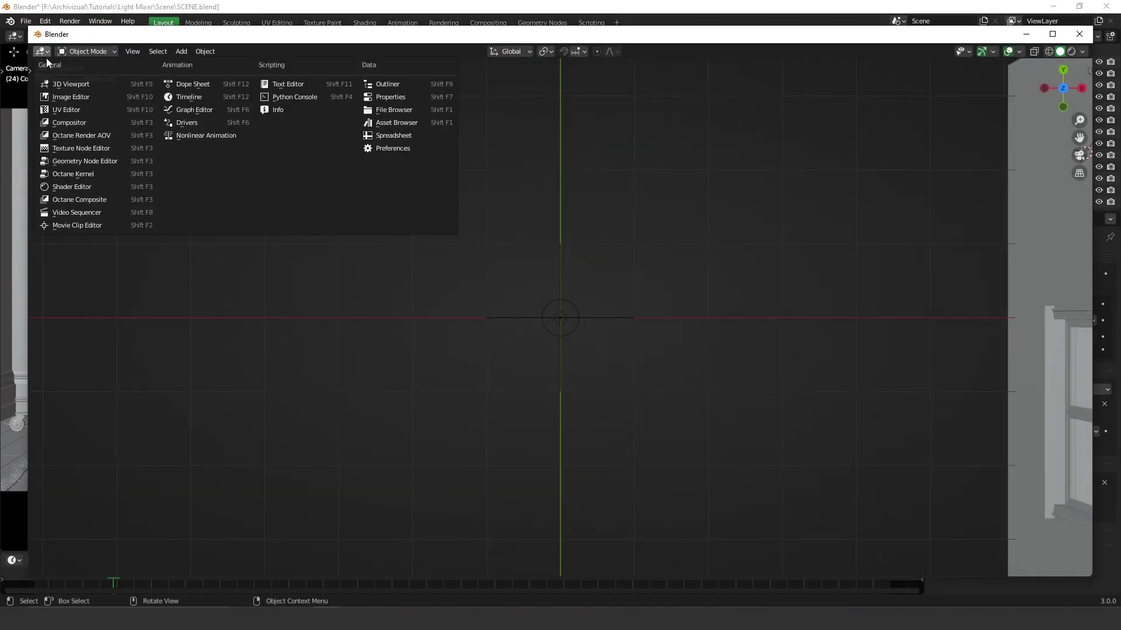
{"action": "left_click", "coordinate": [84, 189]}
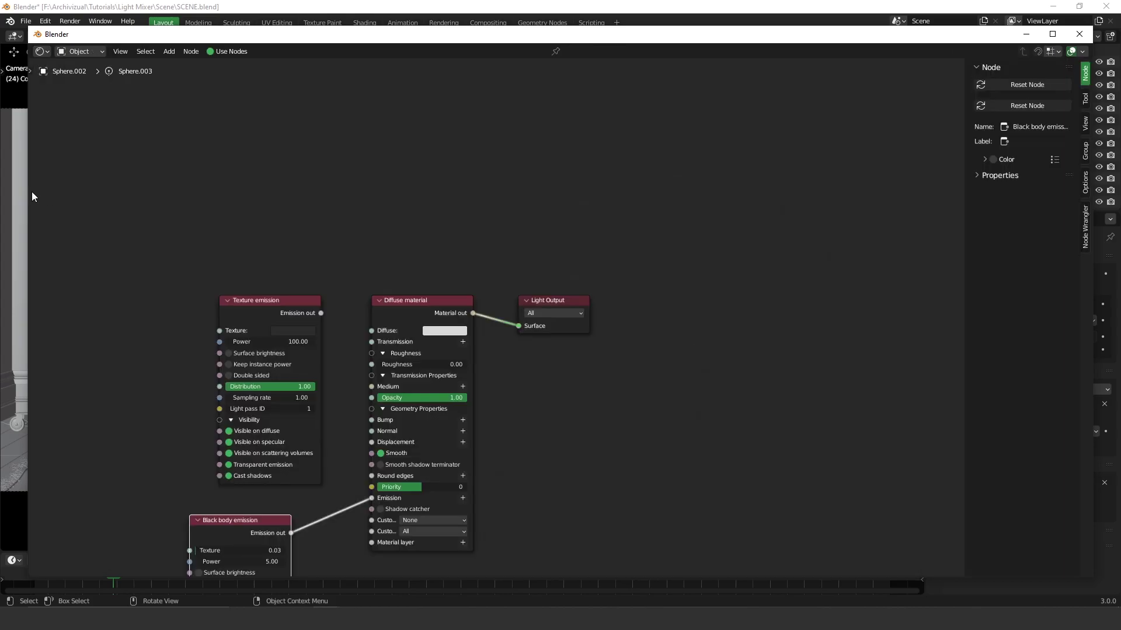
{"action": "left_click_drag", "start_coordinate": [25, 191], "coordinate": [713, 184]}
{"action": "middle_click_drag", "start_coordinate": [841, 254], "coordinate": [875, 246]}
{"action": "scroll", "coordinate": [890, 208], "scroll_direction": "down", "scroll_amount": 2}
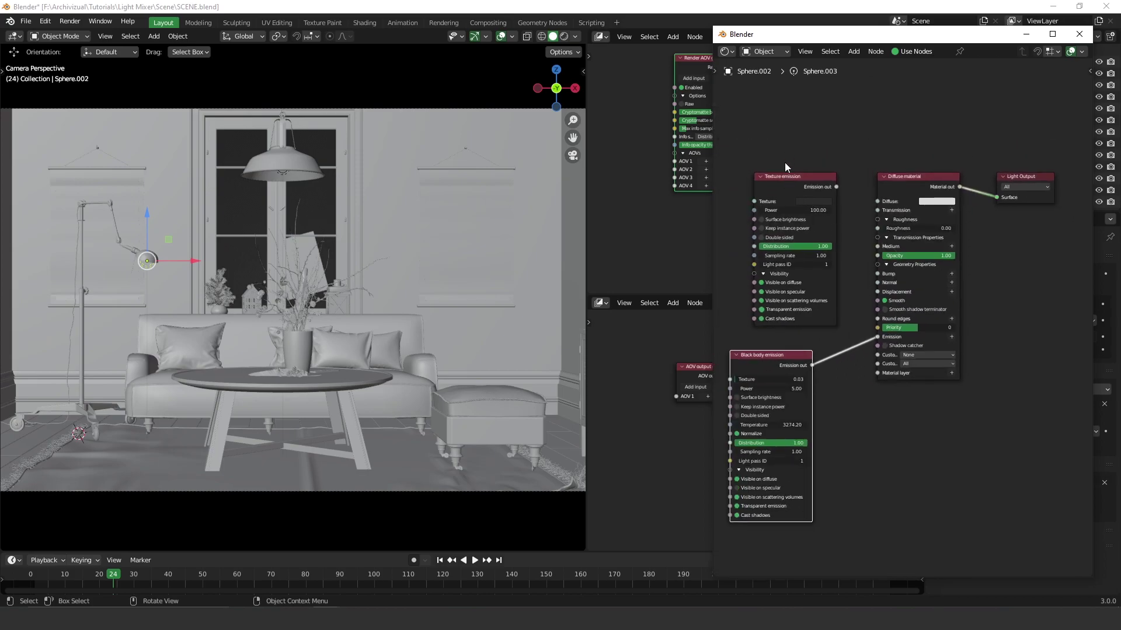
- Delete the unconnected Texture emission node and move the Black body emission node up beside the Diffuse material
{"action": "key", "text": "x"}
{"action": "left_click_drag", "start_coordinate": [757, 357], "coordinate": [776, 219]}
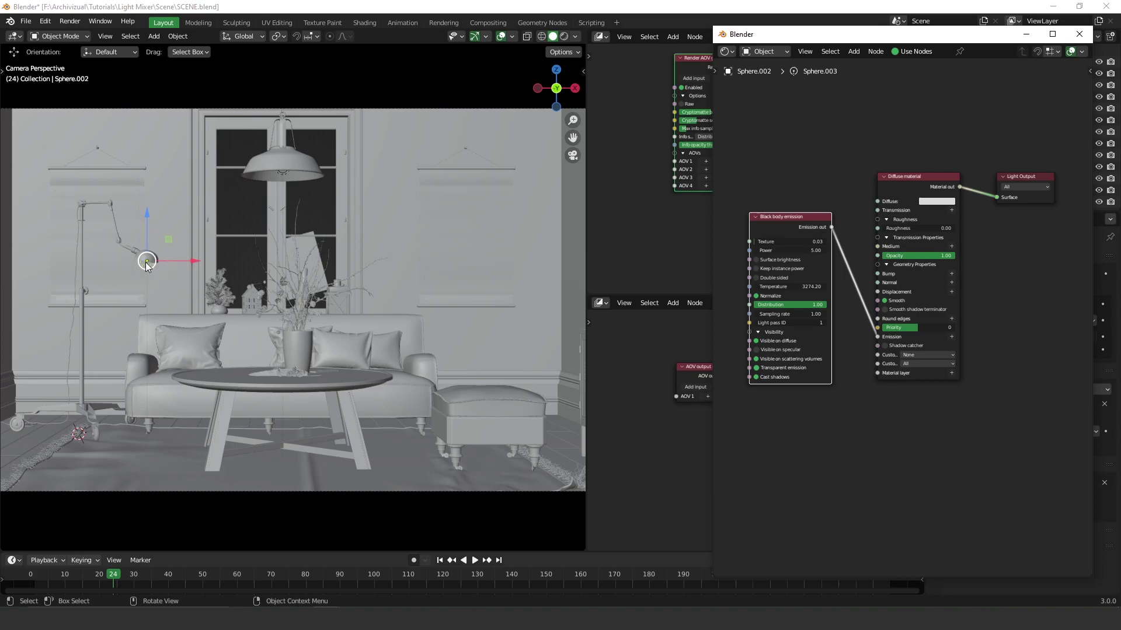
- Examine the Light pass ID of the floor lamp and pendant lamp emissions, and the Daylight environment node in the World shader
{"action": "scroll", "coordinate": [817, 360], "scroll_direction": "up", "scroll_amount": 2}
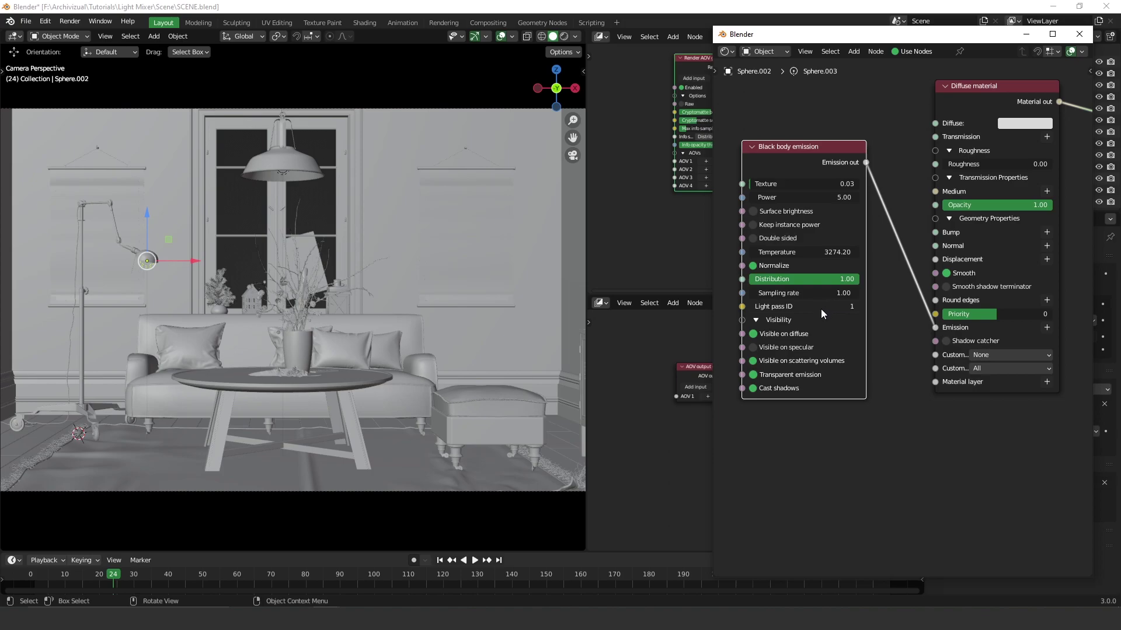
{"action": "left_click", "coordinate": [283, 175]}
{"action": "left_click_drag", "start_coordinate": [866, 303], "coordinate": [839, 317]}
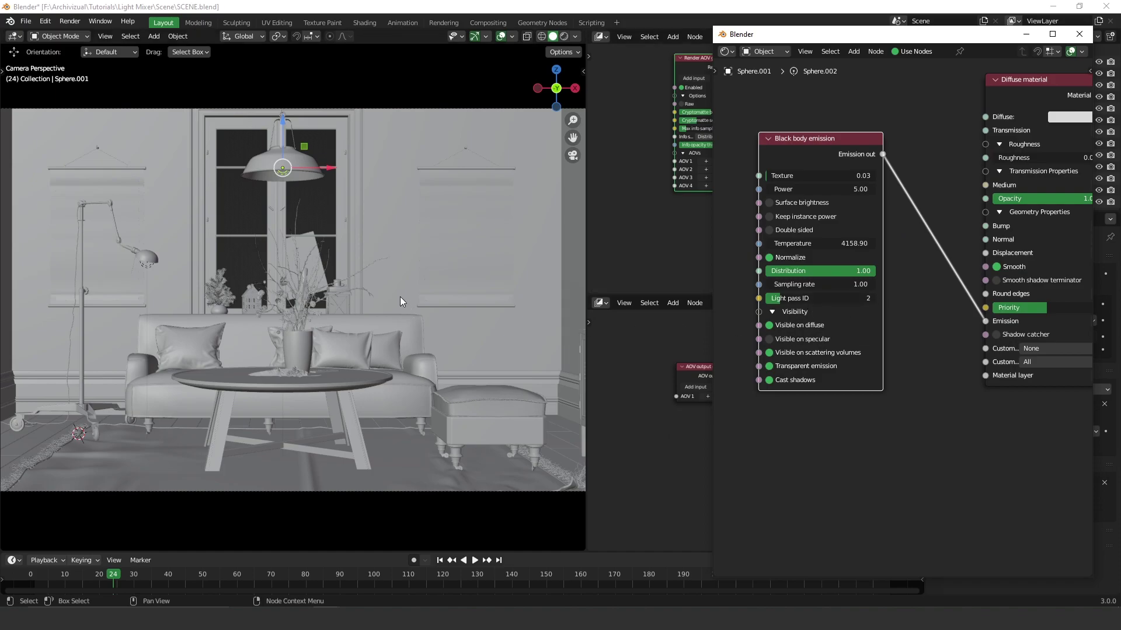
{"action": "left_click", "coordinate": [766, 51]}
{"action": "left_click", "coordinate": [773, 120]}
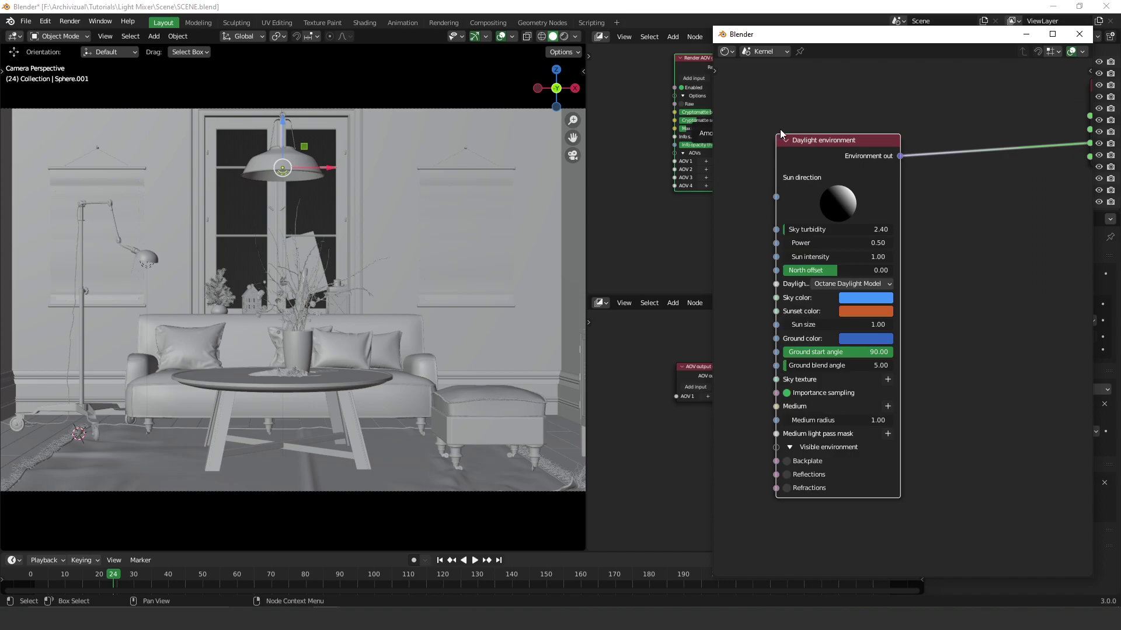
{"action": "scroll", "coordinate": [882, 223], "scroll_direction": "down", "scroll_amount": 2}
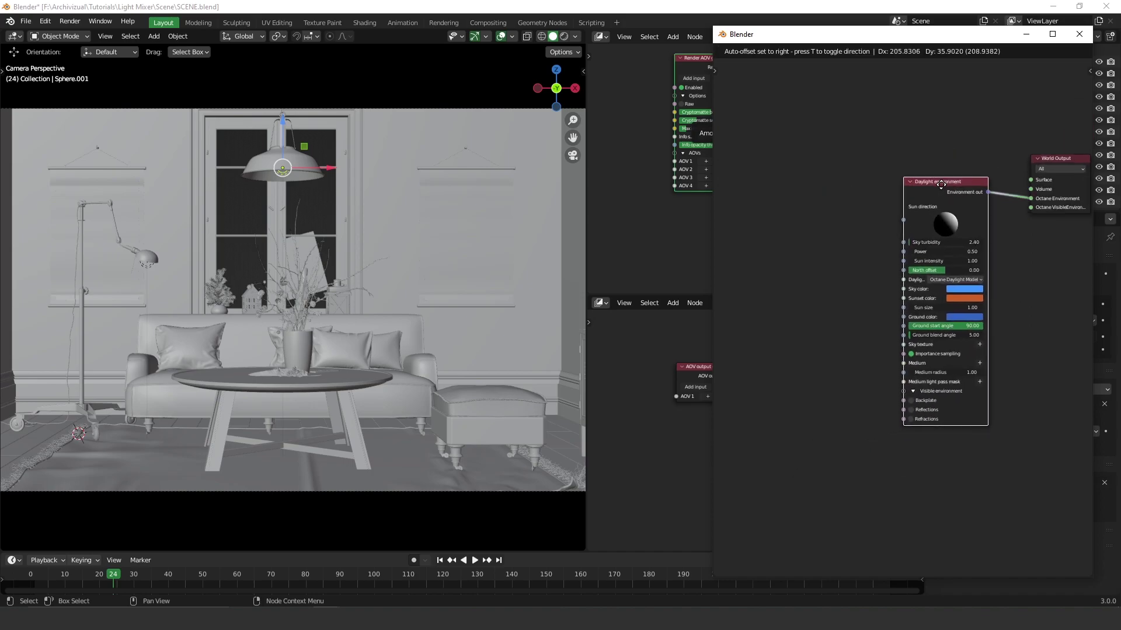
{"action": "scroll", "coordinate": [874, 187], "scroll_direction": "up", "scroll_amount": 2}
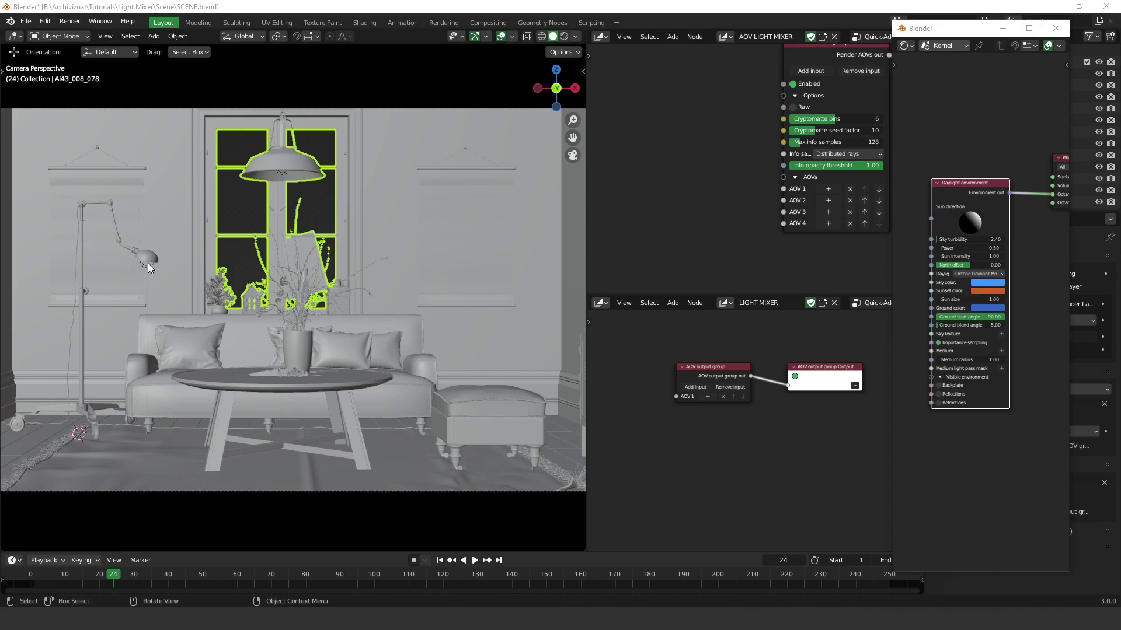
{"action": "left_click", "coordinate": [287, 176]}
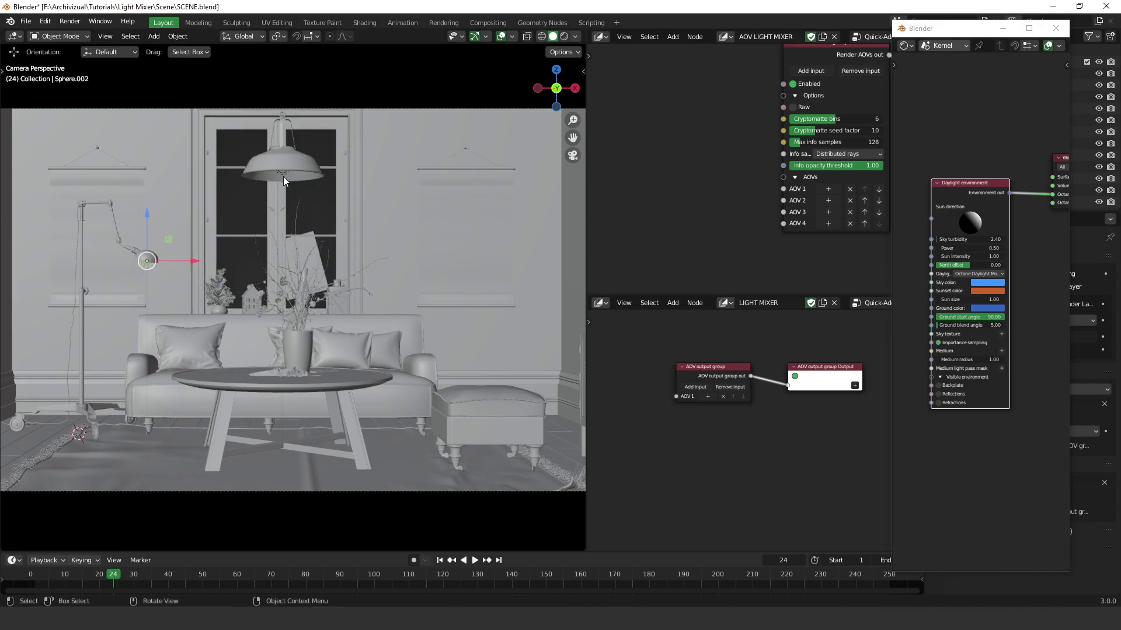
{"action": "left_click", "coordinate": [286, 180]}
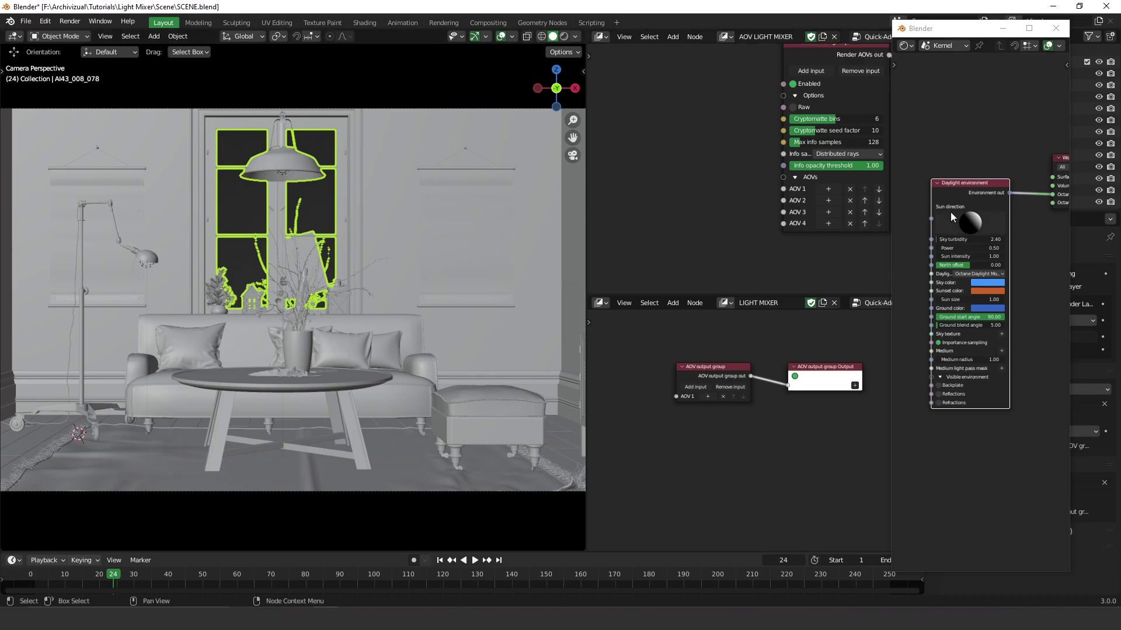
{"action": "left_click_drag", "start_coordinate": [959, 187], "coordinate": [969, 159]}
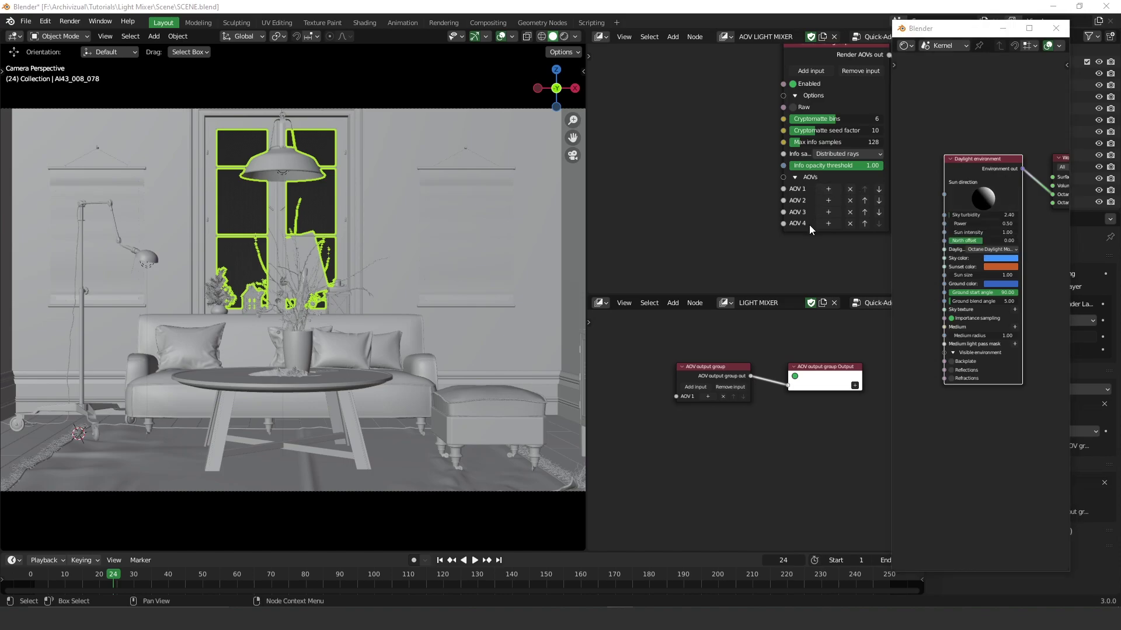
- Move the separate Shader Editor window aside and minimize it to uncover the main workspace
{"action": "left_click", "coordinate": [829, 191]}
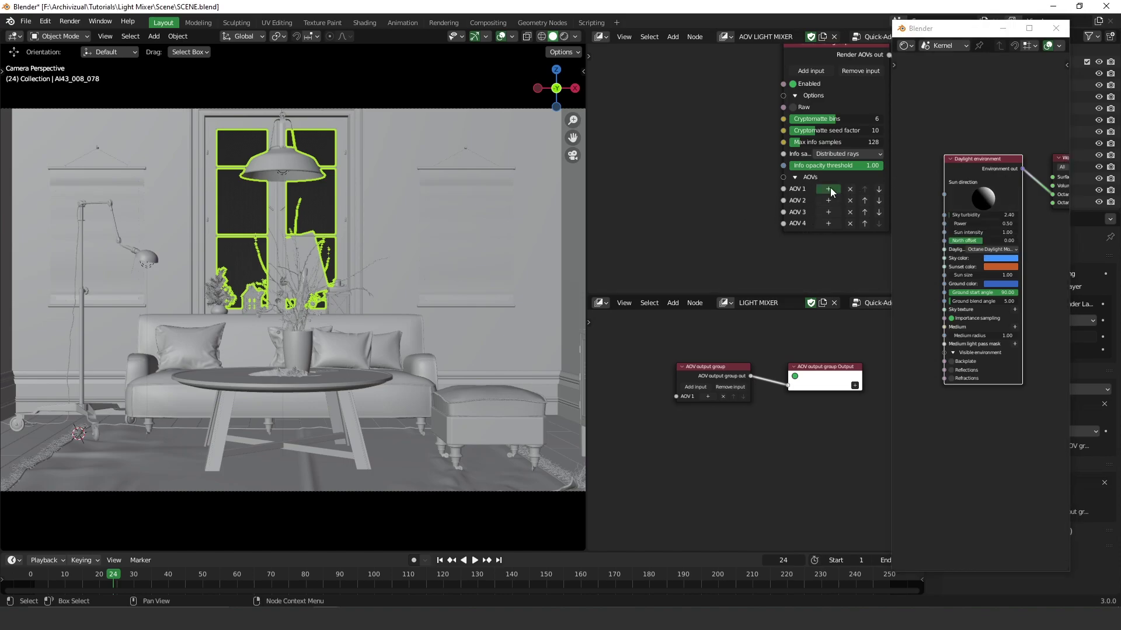
{"action": "left_click_drag", "start_coordinate": [988, 33], "coordinate": [1064, 38]}
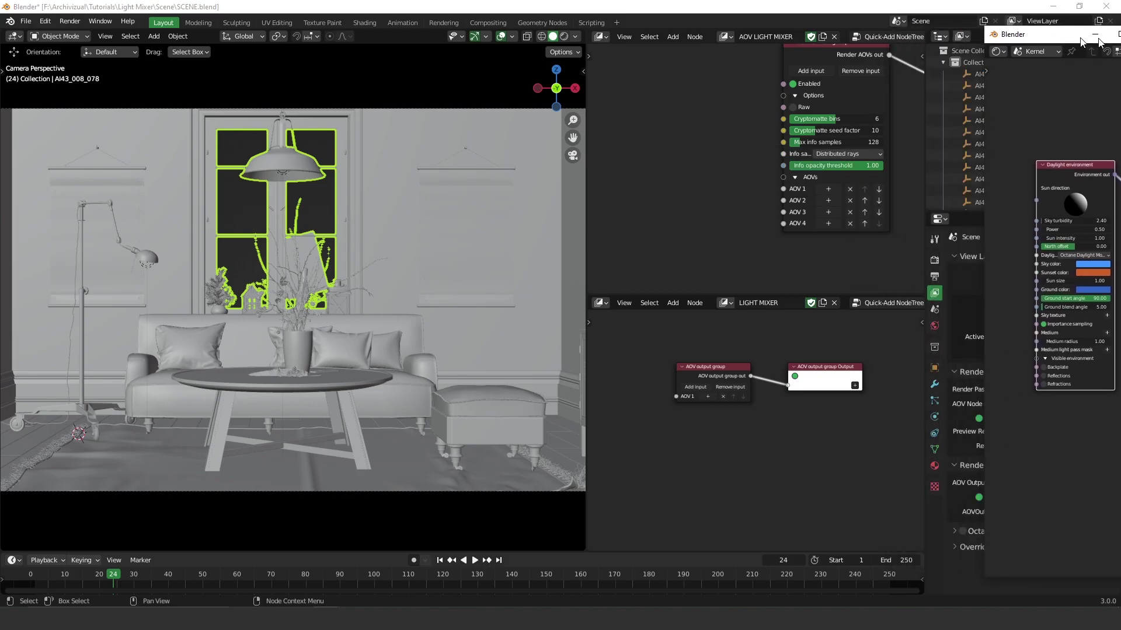
{"action": "left_click", "coordinate": [1078, 33]}
- Add a Light AOV node to the AOV 1 input of the Render AOV group, with its ID set to Sunlight
{"action": "left_click", "coordinate": [828, 189]}
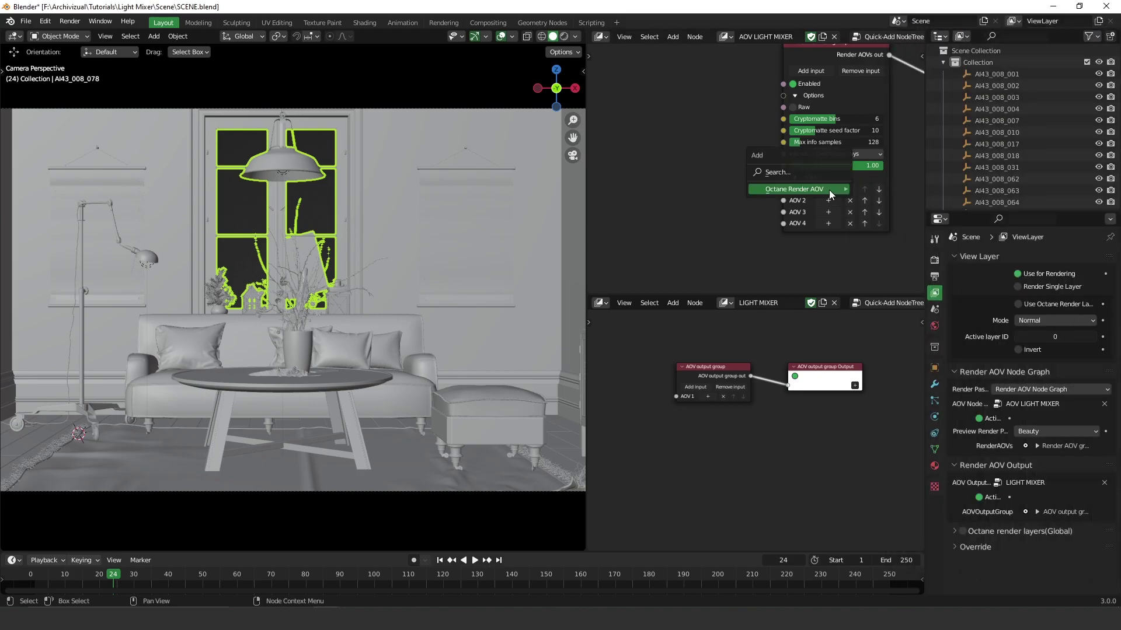
{"action": "mouse_move", "coordinate": [831, 193]}
{"action": "mouse_move", "coordinate": [907, 272]}
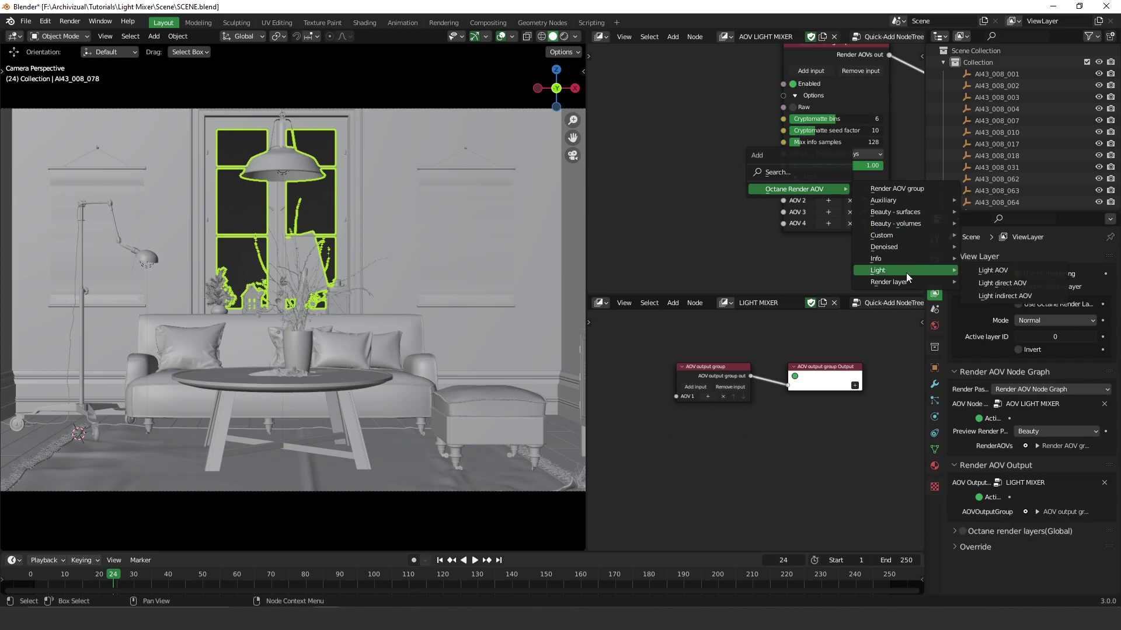
{"action": "left_click", "coordinate": [1019, 274]}
{"action": "left_click", "coordinate": [689, 190]}
{"action": "left_click_drag", "start_coordinate": [689, 191], "coordinate": [707, 105]}
{"action": "left_click", "coordinate": [725, 174]}
{"action": "left_click", "coordinate": [700, 188]}
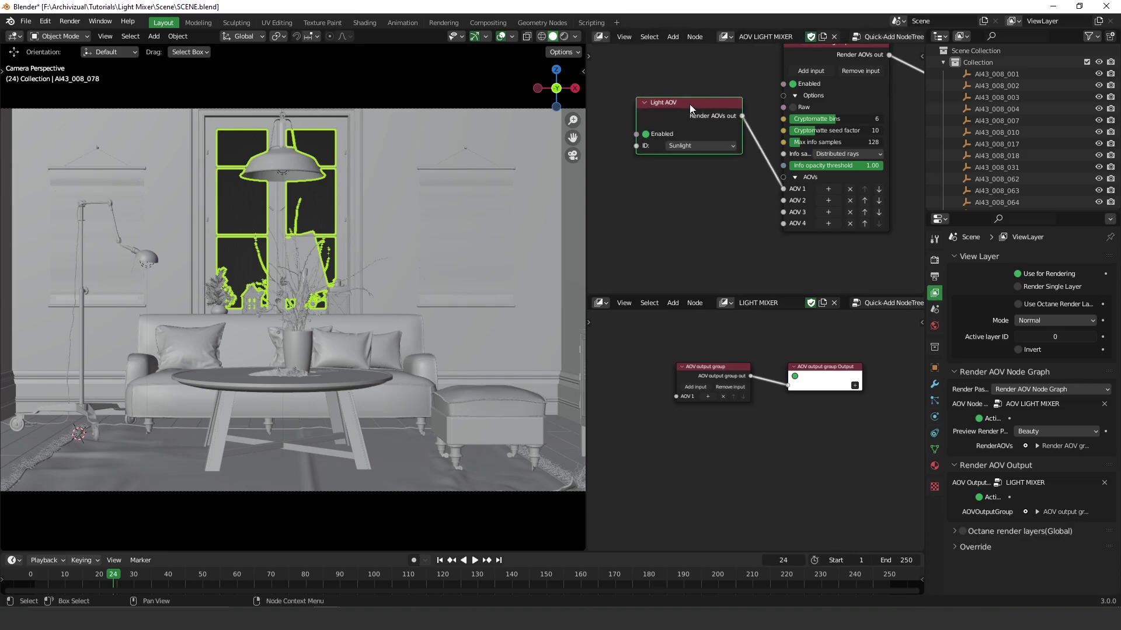
- Duplicate the Light AOV node, connect the copy to AOV 2 and set its ID to Ambient light
{"action": "key", "text": "shift+d"}
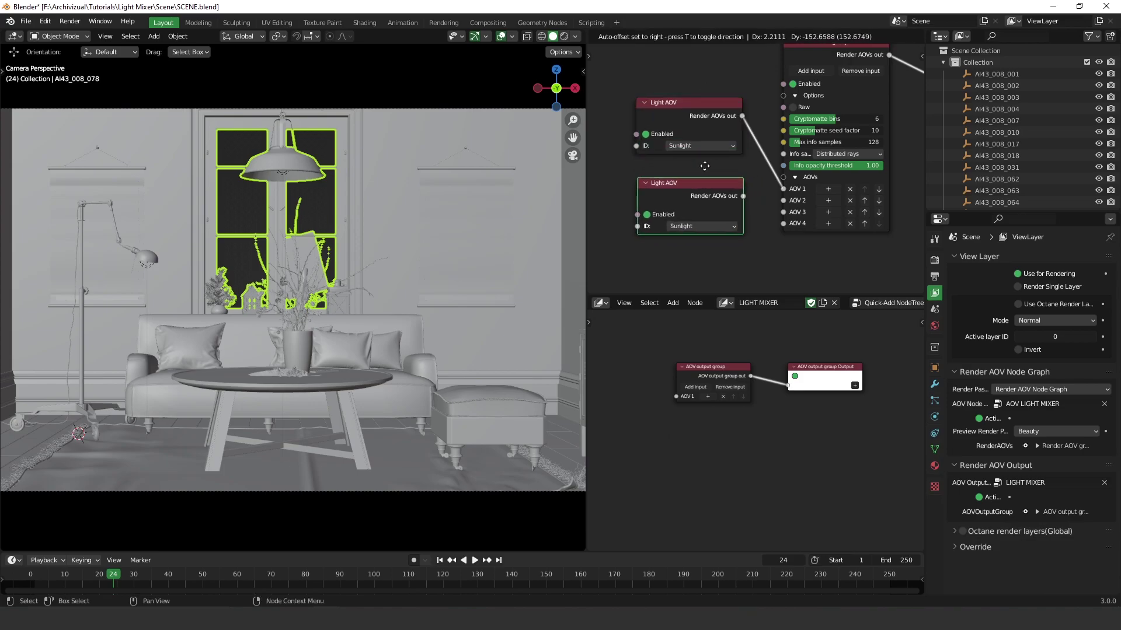
{"action": "left_click", "coordinate": [695, 156]}
{"action": "left_click_drag", "start_coordinate": [731, 183], "coordinate": [783, 200]}
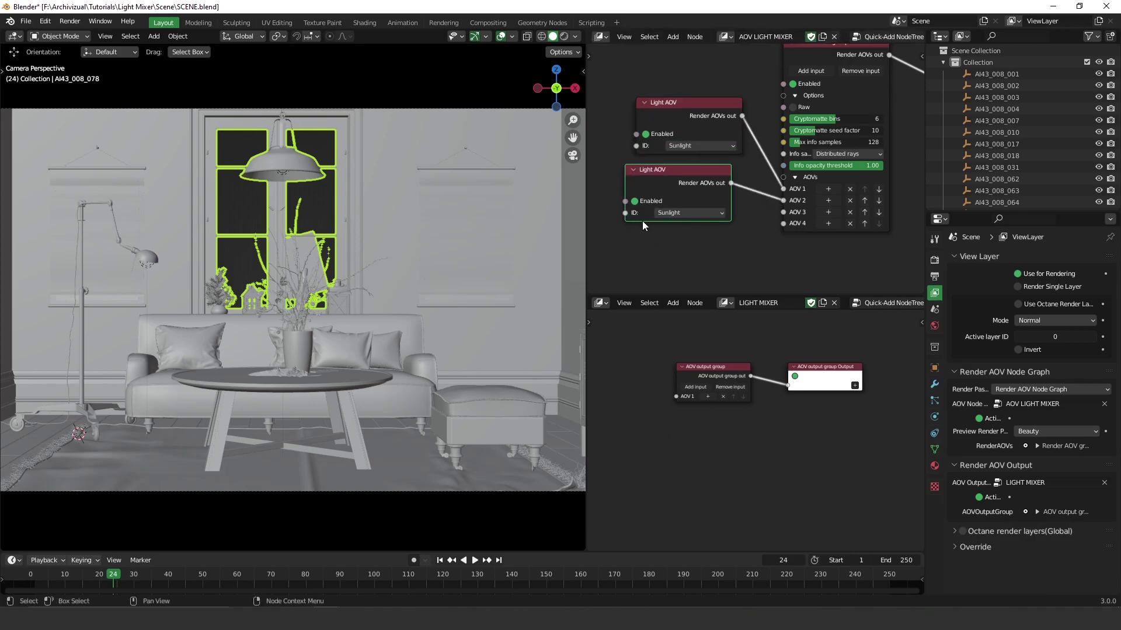
{"action": "left_click", "coordinate": [690, 213]}
{"action": "left_click", "coordinate": [694, 239]}
- Make a third Light AOV node below the others, connect it to AOV 3 and set its ID to Light ID 1
{"action": "left_click_drag", "start_coordinate": [696, 118], "coordinate": [693, 81]}
{"action": "left_click_drag", "start_coordinate": [681, 172], "coordinate": [783, 212]}
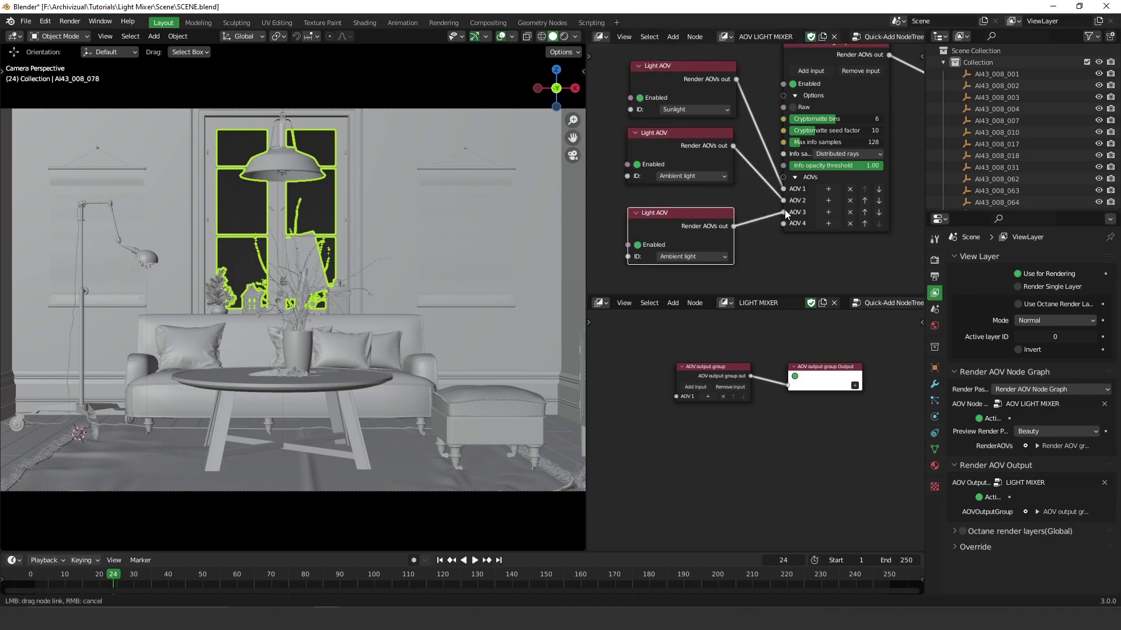
{"action": "left_click", "coordinate": [709, 257]}
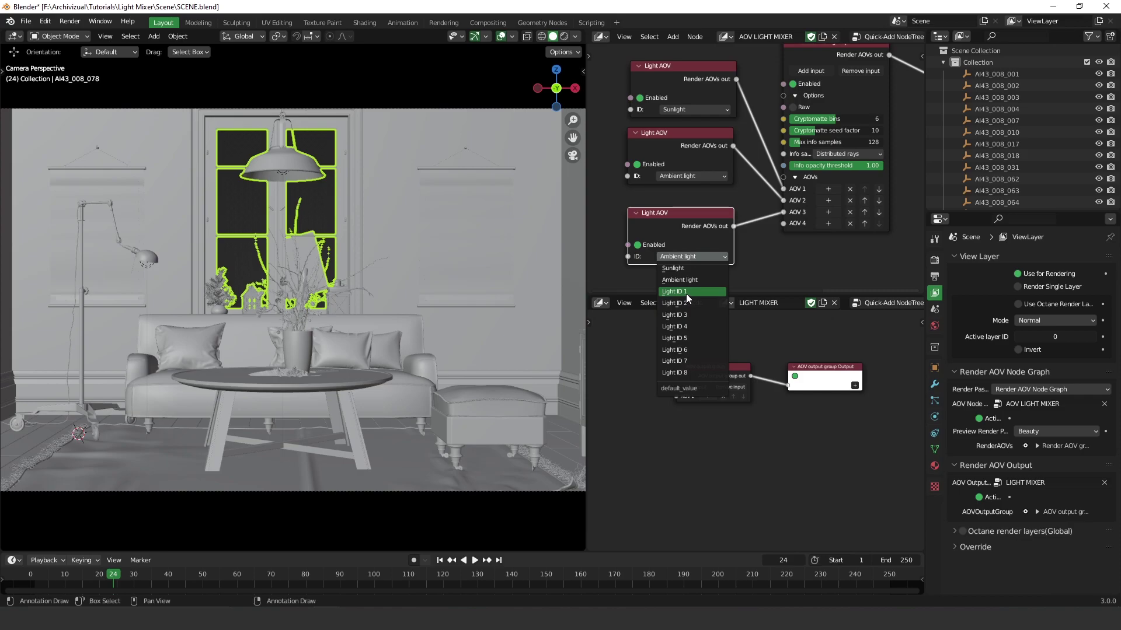
{"action": "left_click", "coordinate": [688, 292]}
{"action": "left_click_drag", "start_coordinate": [692, 211], "coordinate": [689, 196]}
- Duplicate the Light ID 1 node, connect the copy to AOV 4 and set its ID to Light ID 2
{"action": "middle_click_drag", "start_coordinate": [727, 224], "coordinate": [744, 141]}
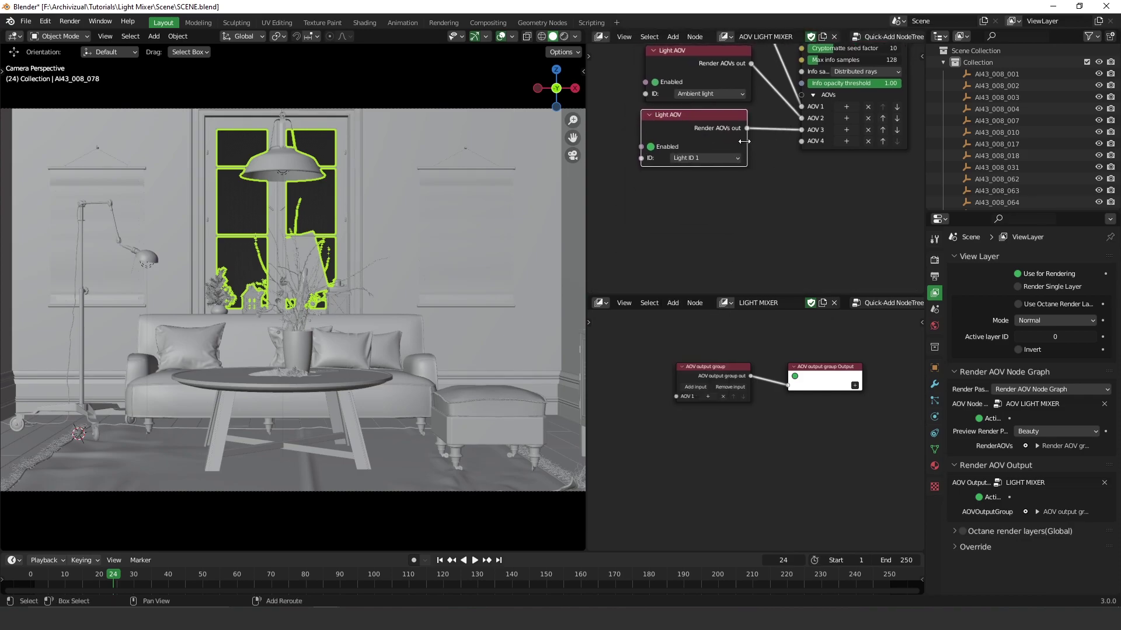
{"action": "key", "text": "shift+d"}
{"action": "left_click", "coordinate": [749, 203]}
{"action": "left_click_drag", "start_coordinate": [752, 189], "coordinate": [801, 141]}
{"action": "left_click", "coordinate": [709, 219]}
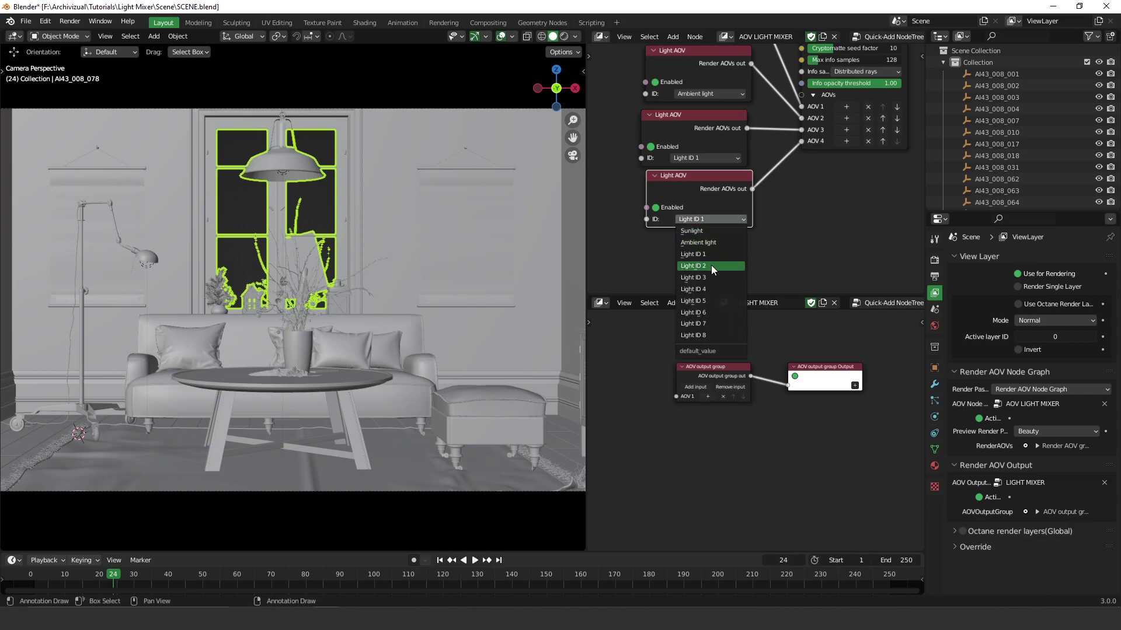
{"action": "left_click", "coordinate": [712, 268]}
- Switch the 3D viewport to rendered shading to start the Octane preview of the scene
{"action": "middle_click_drag", "start_coordinate": [822, 158], "coordinate": [800, 178]}
{"action": "scroll", "coordinate": [800, 178], "scroll_direction": "down", "scroll_amount": 2}
{"action": "middle_click_drag", "start_coordinate": [814, 132], "coordinate": [782, 157]}
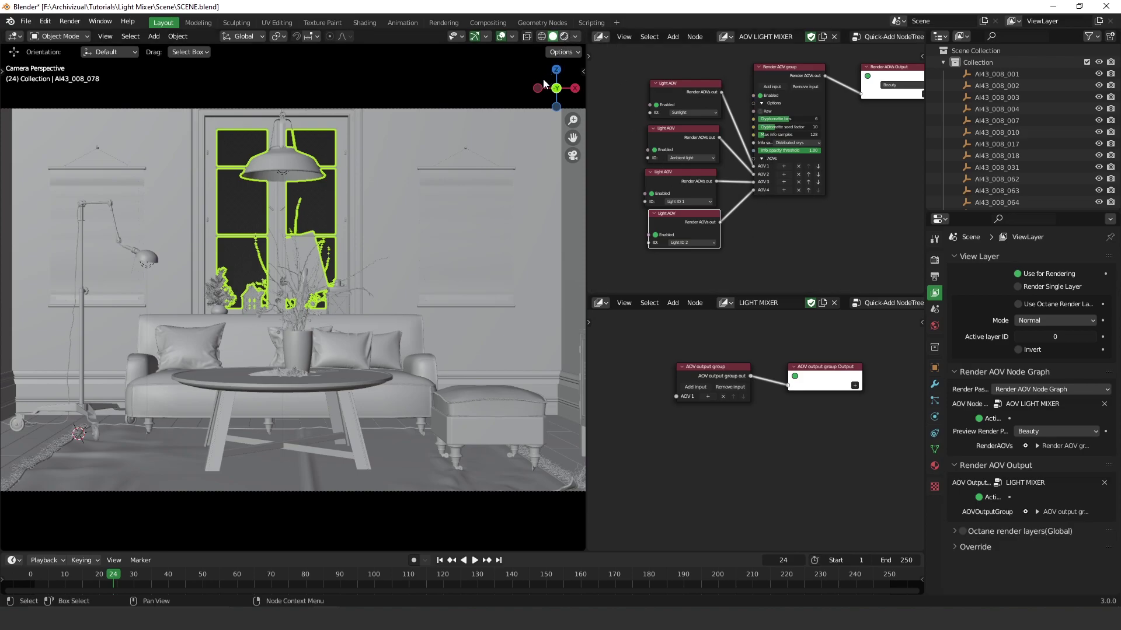
{"action": "key", "text": "z"}
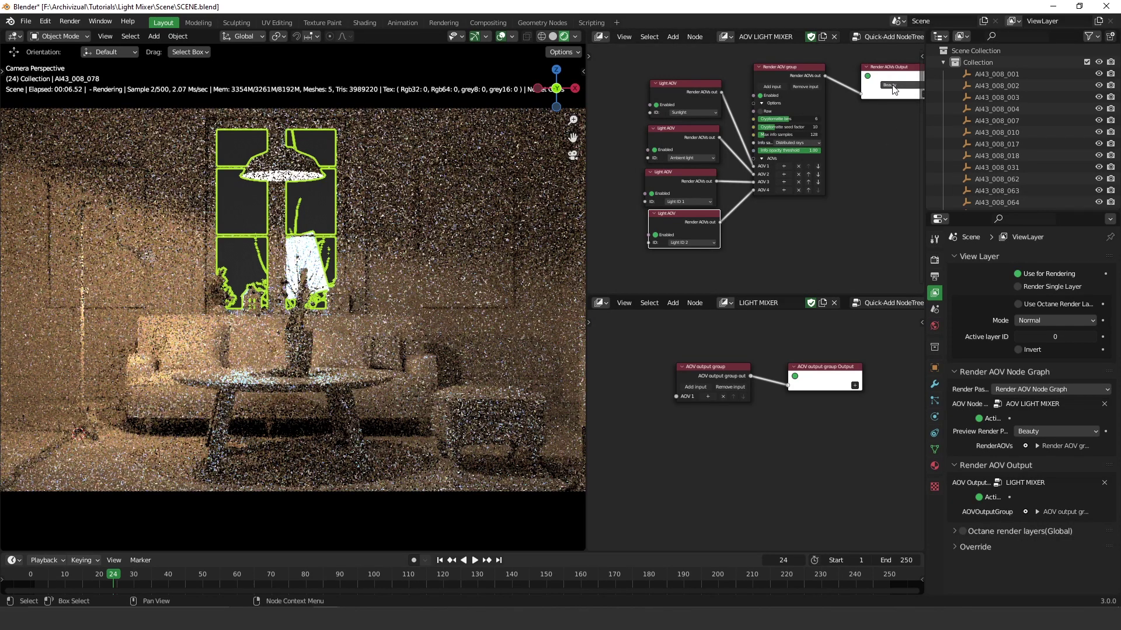
- Preview the Ambient light, Sunlight, Light ID 1 and Light ID 2 passes one after another through the Render AOVs Output node
{"action": "middle_click_drag", "start_coordinate": [879, 109], "coordinate": [854, 120]}
{"action": "left_click", "coordinate": [872, 97]}
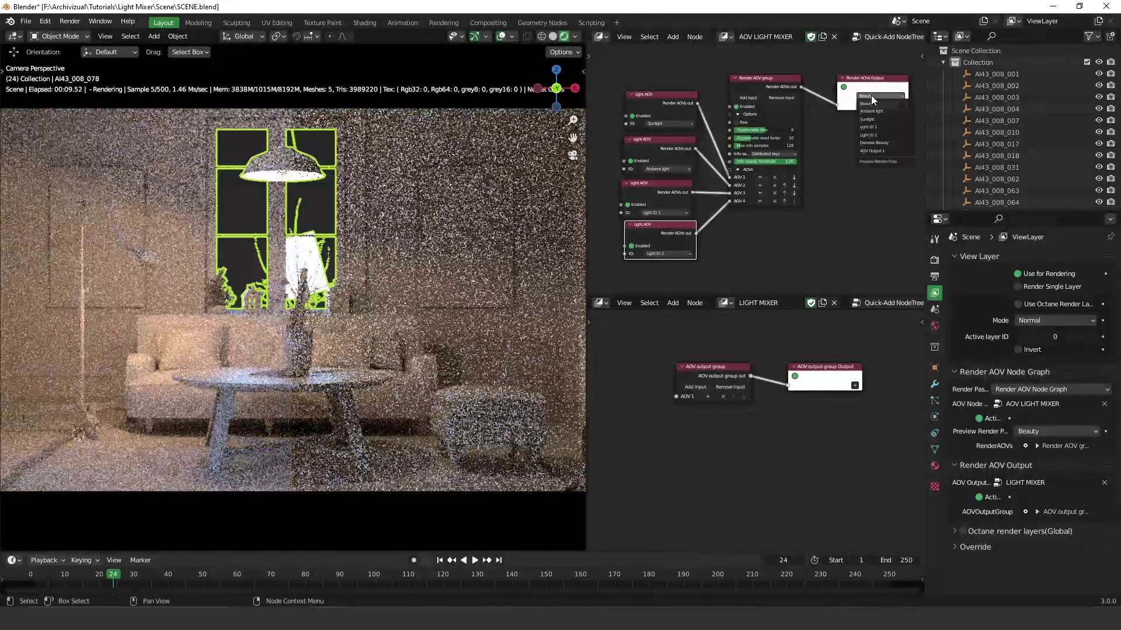
{"action": "left_click", "coordinate": [873, 111]}
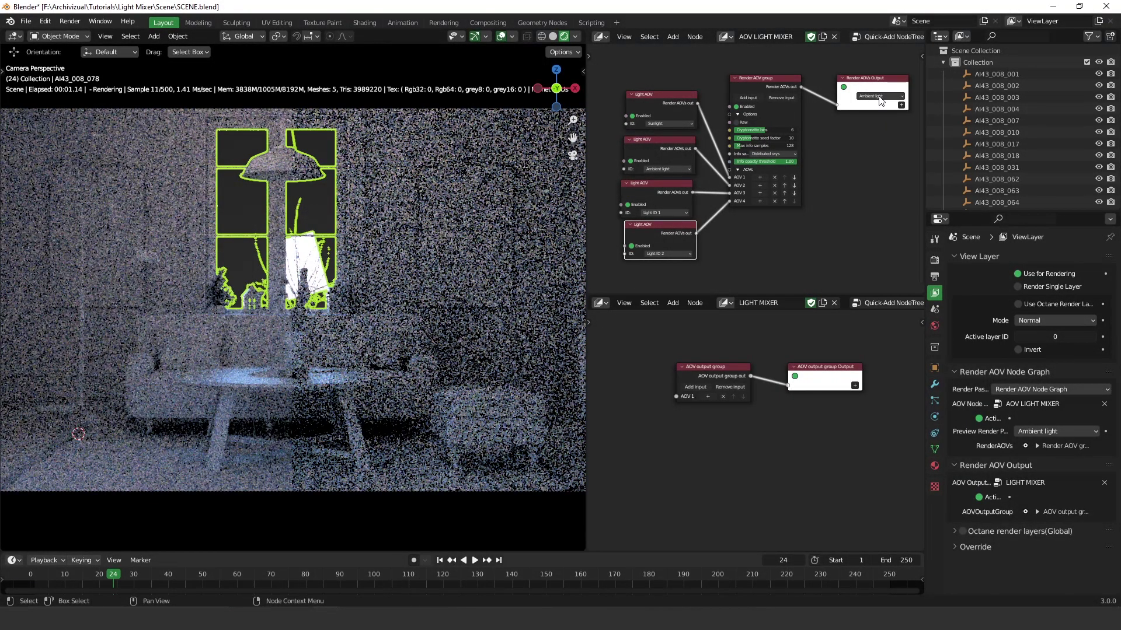
{"action": "left_click", "coordinate": [876, 97]}
{"action": "left_click", "coordinate": [880, 120]}
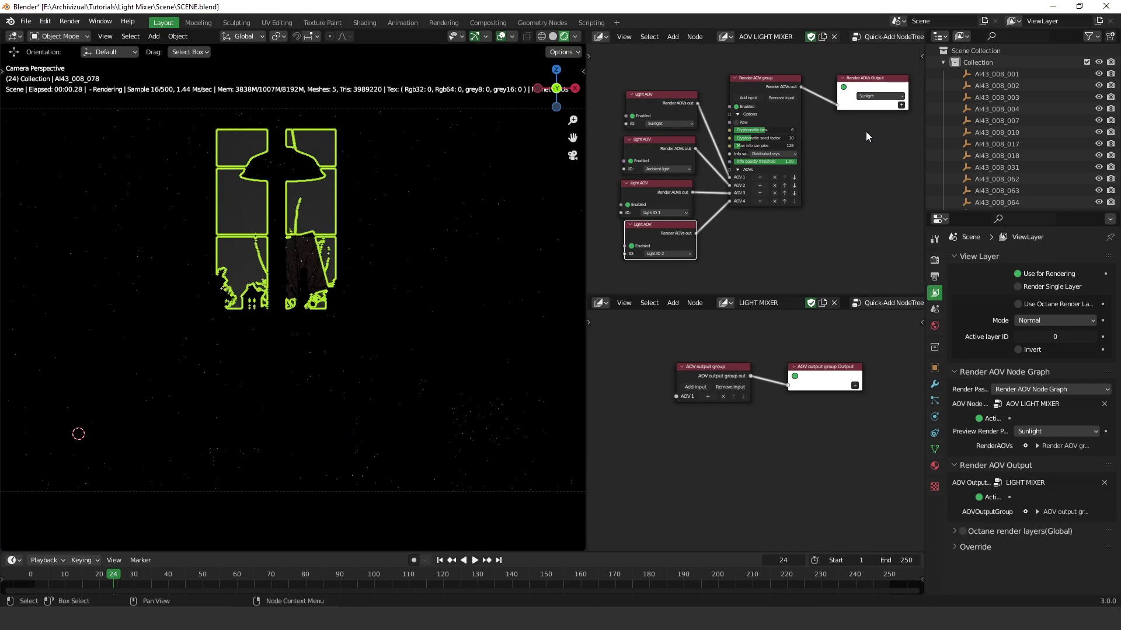
{"action": "left_click", "coordinate": [881, 97]}
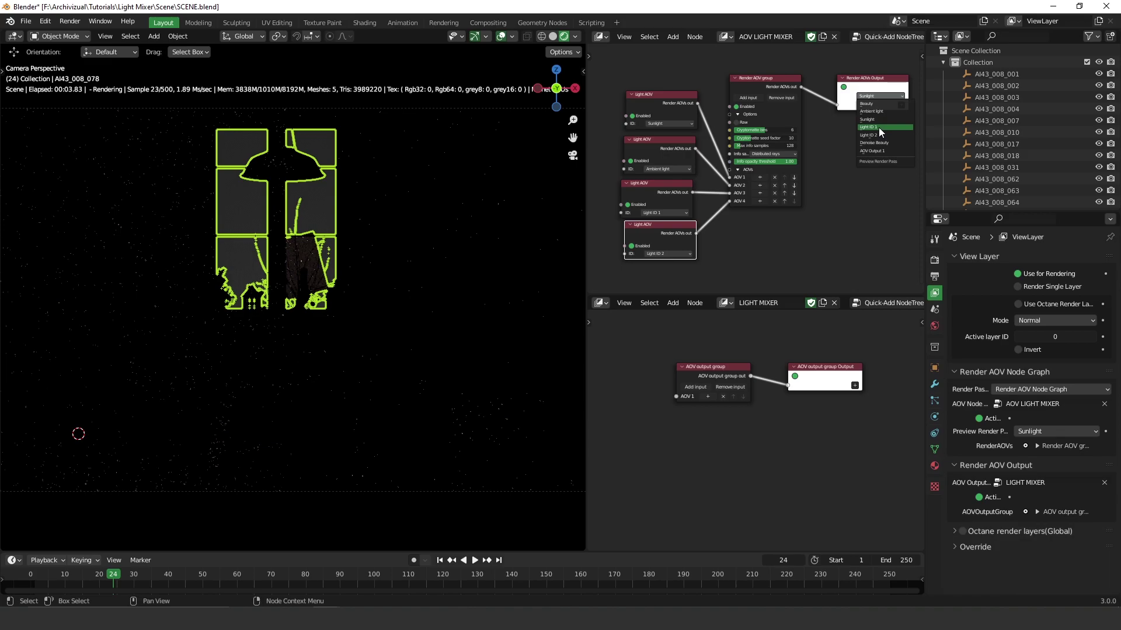
{"action": "left_click", "coordinate": [882, 127]}
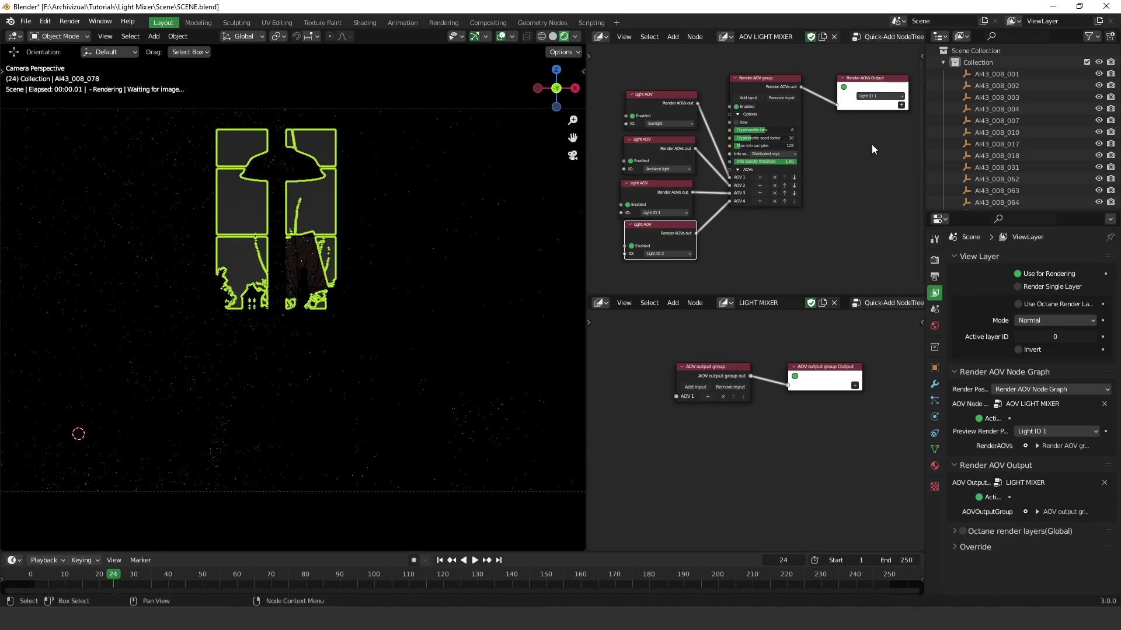
{"action": "left_click", "coordinate": [879, 96]}
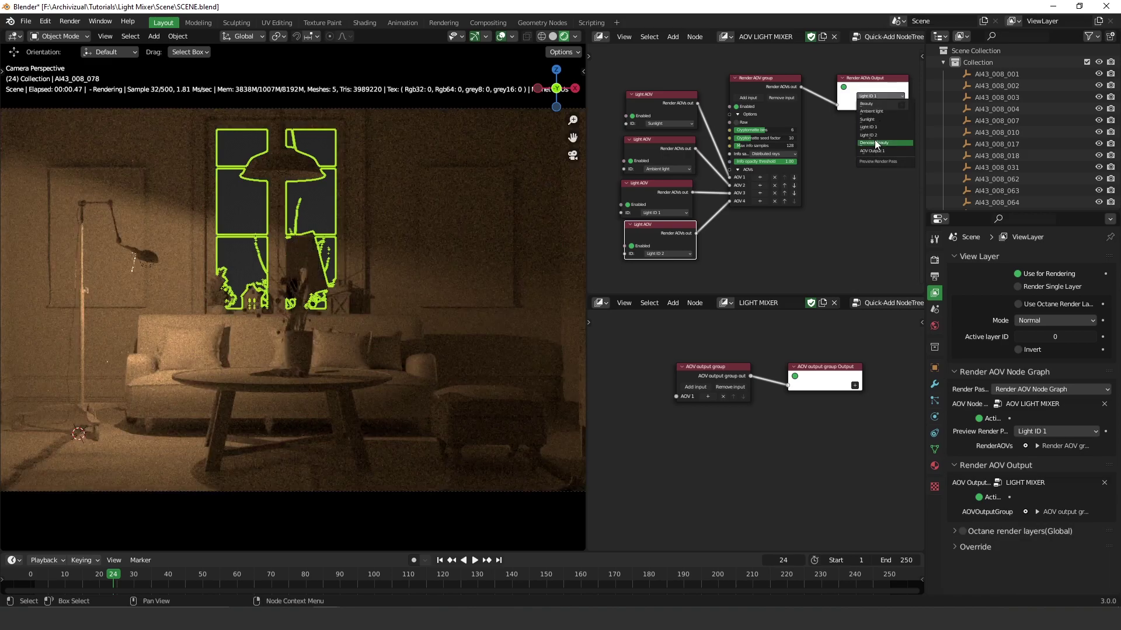
{"action": "left_click", "coordinate": [879, 136]}
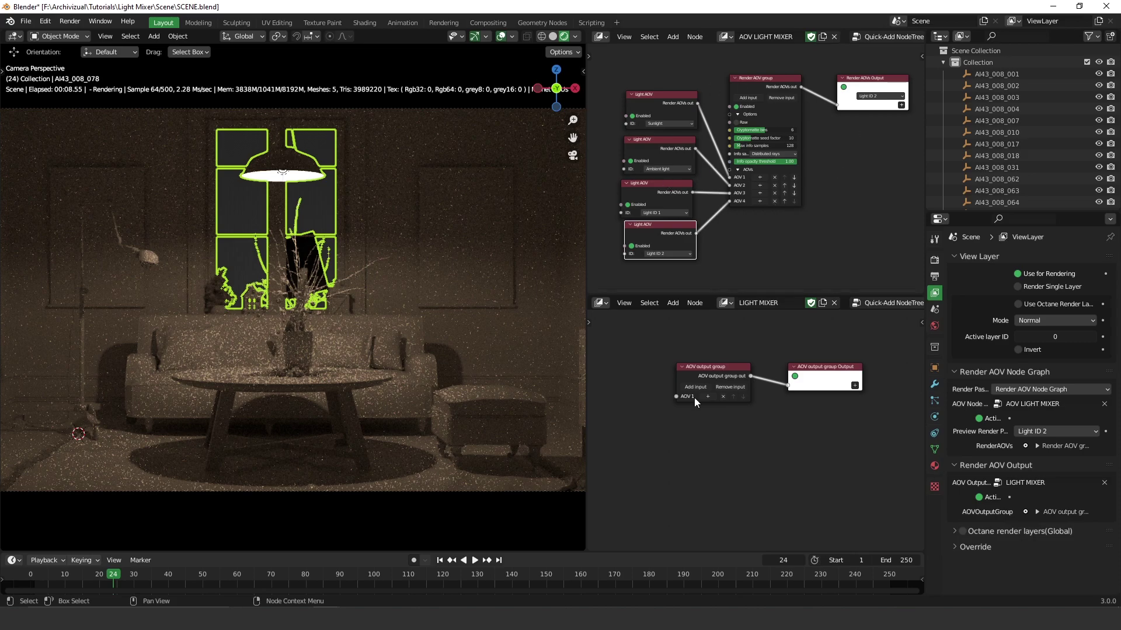
- Add a Light mixer AOV output node to the LIGHT MIXER tree, feeding AOV 1 of the AOV output group
{"action": "middle_click_drag", "start_coordinate": [693, 413], "coordinate": [753, 399]}
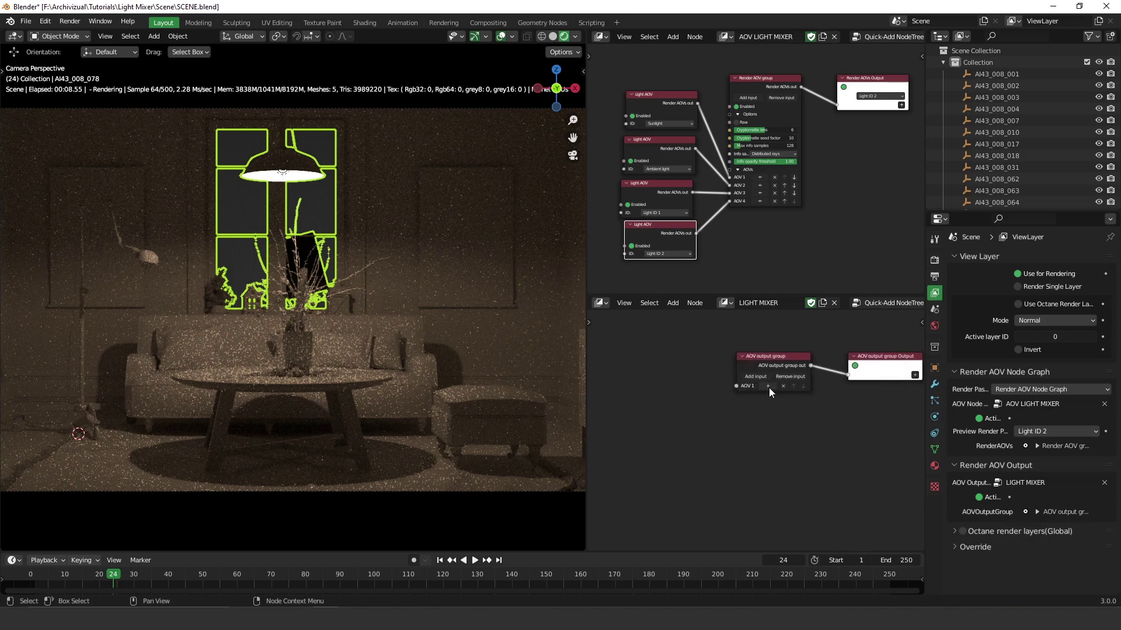
{"action": "key", "text": "shift+a"}
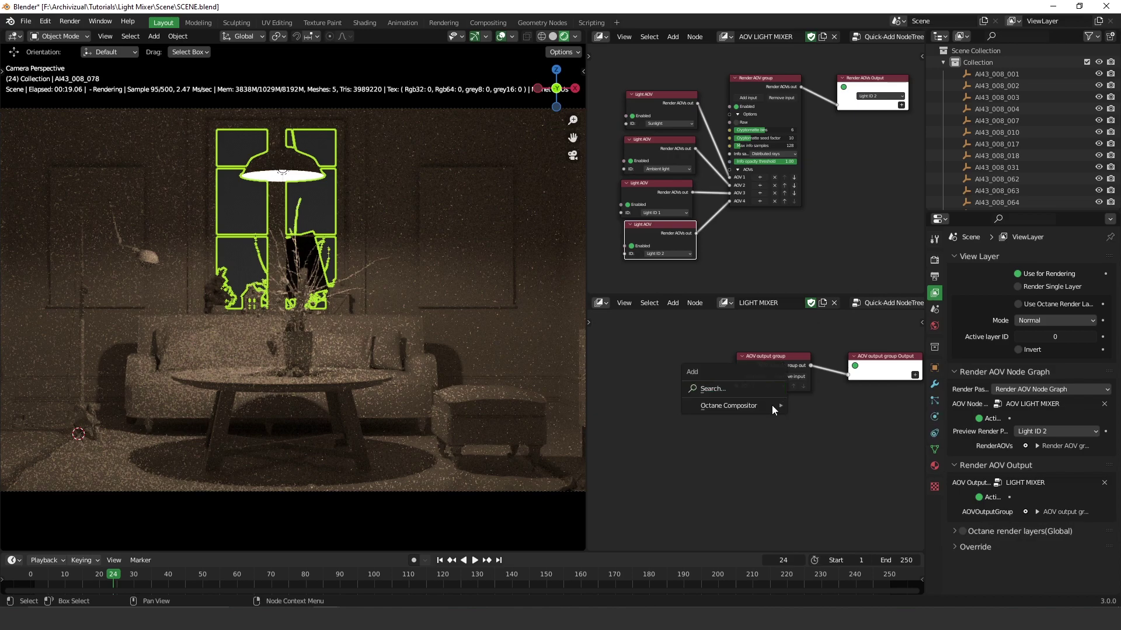
{"action": "key", "text": "Escape"}
{"action": "key", "text": "shift+a"}
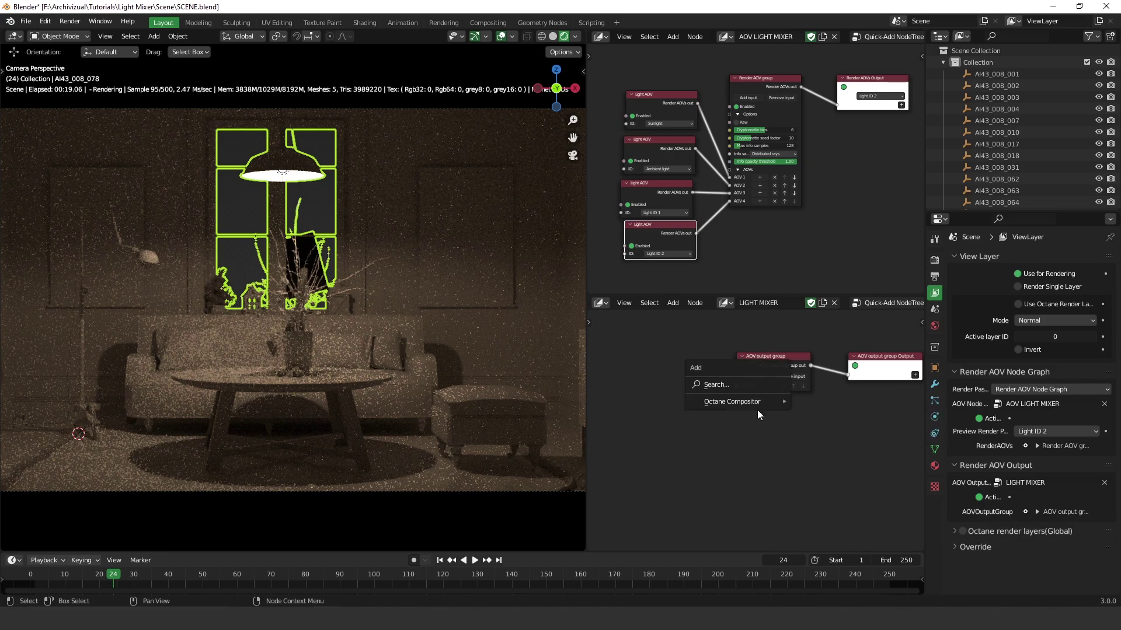
{"action": "mouse_move", "coordinate": [730, 406]}
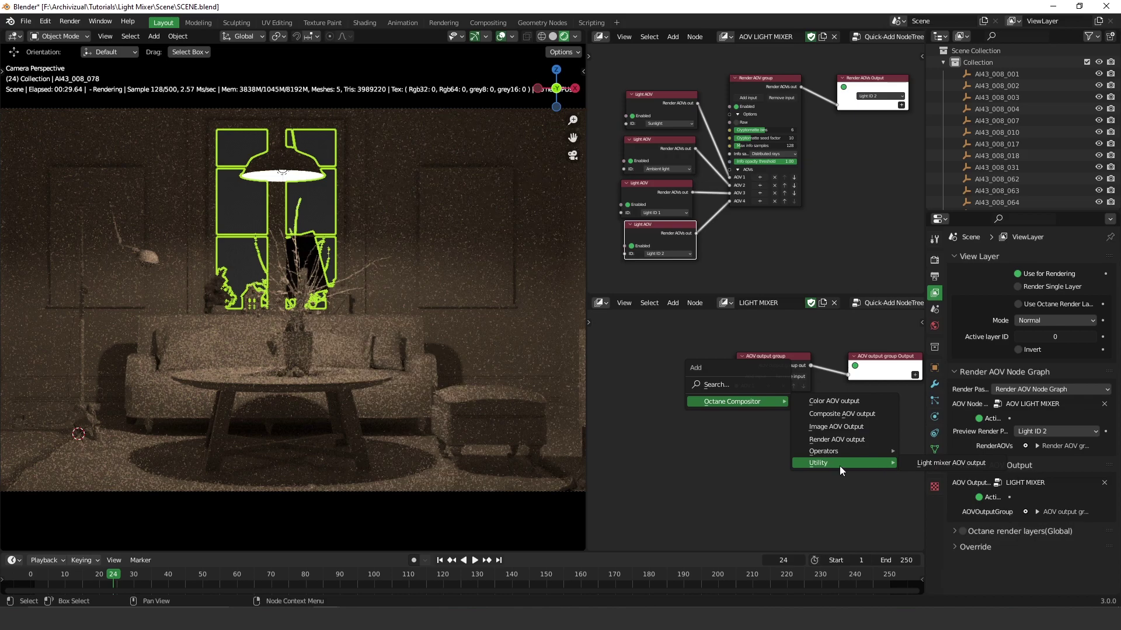
{"action": "mouse_move", "coordinate": [877, 469]}
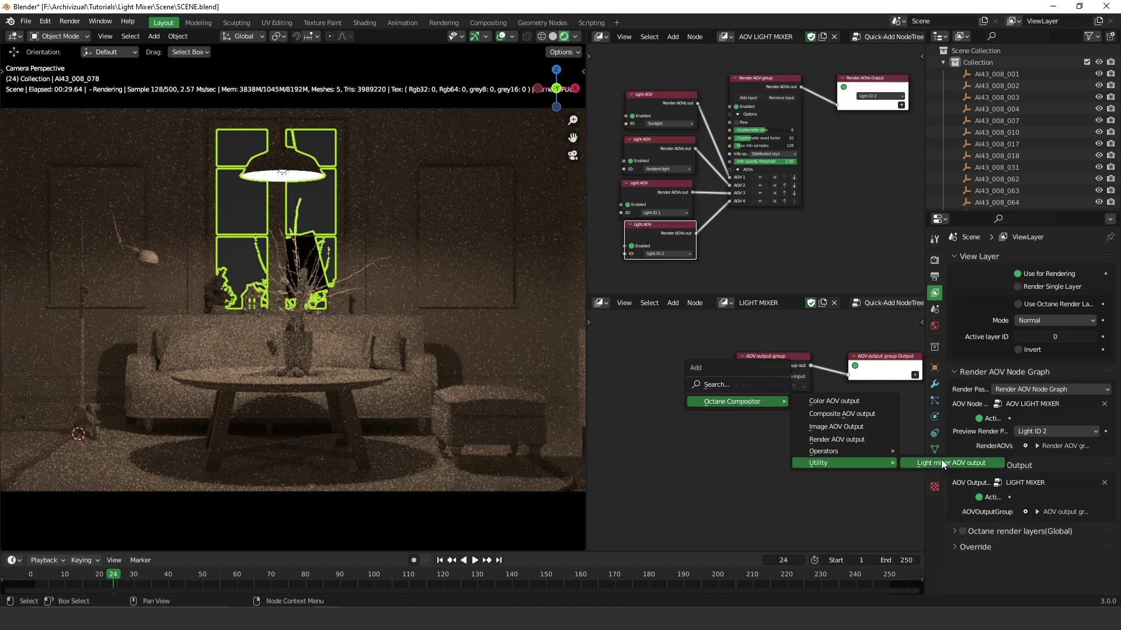
{"action": "left_click", "coordinate": [939, 468]}
{"action": "left_click", "coordinate": [669, 380]}
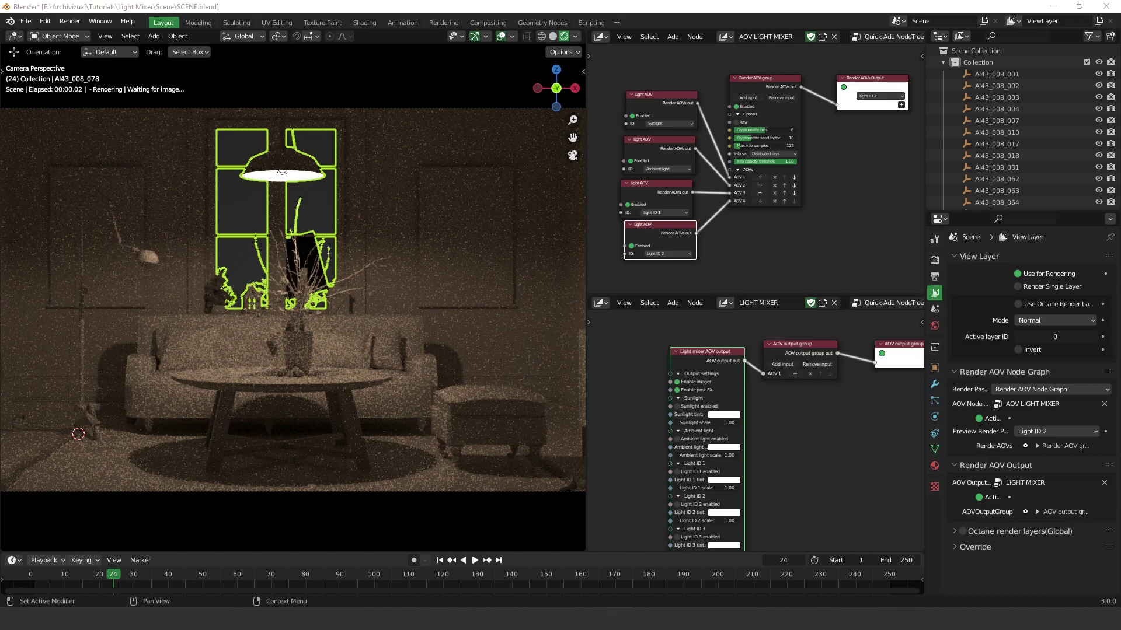
- Move the Render AOVs Output node up slightly and set its preview pass to AOV Output 1
{"action": "mouse_move", "coordinate": [844, 145]}
{"action": "middle_mouse_down"}
{"action": "mouse_move", "coordinate": [818, 159]}
{"action": "mouse_move", "coordinate": [830, 156]}
{"action": "middle_mouse_up"}
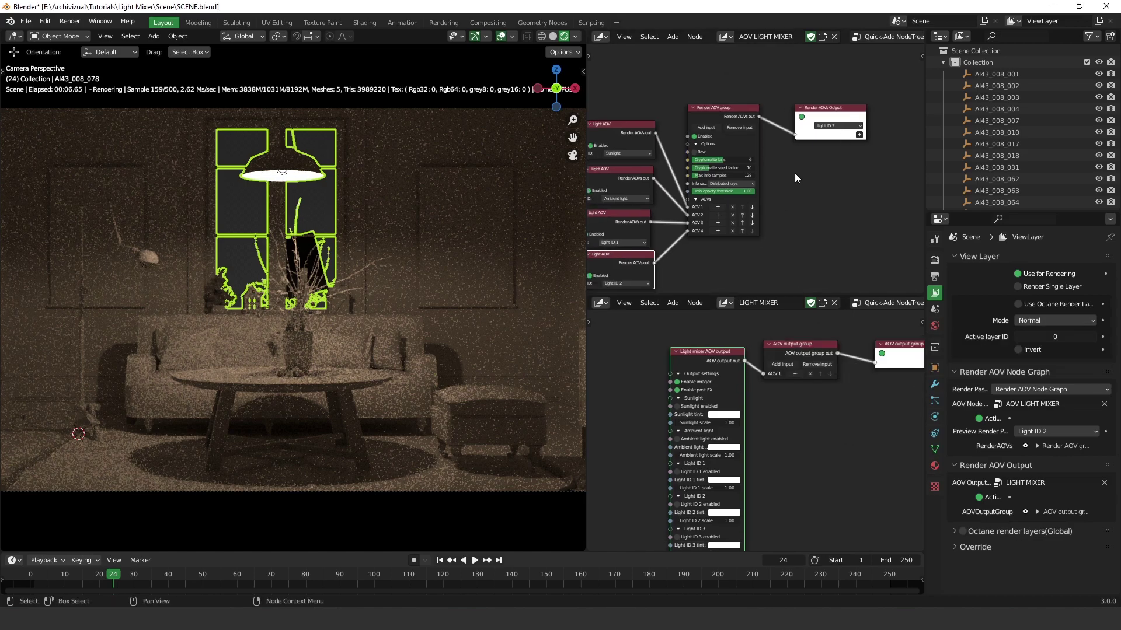
{"action": "left_click_drag", "start_coordinate": [832, 119], "coordinate": [839, 105]}
{"action": "left_click", "coordinate": [835, 109]}
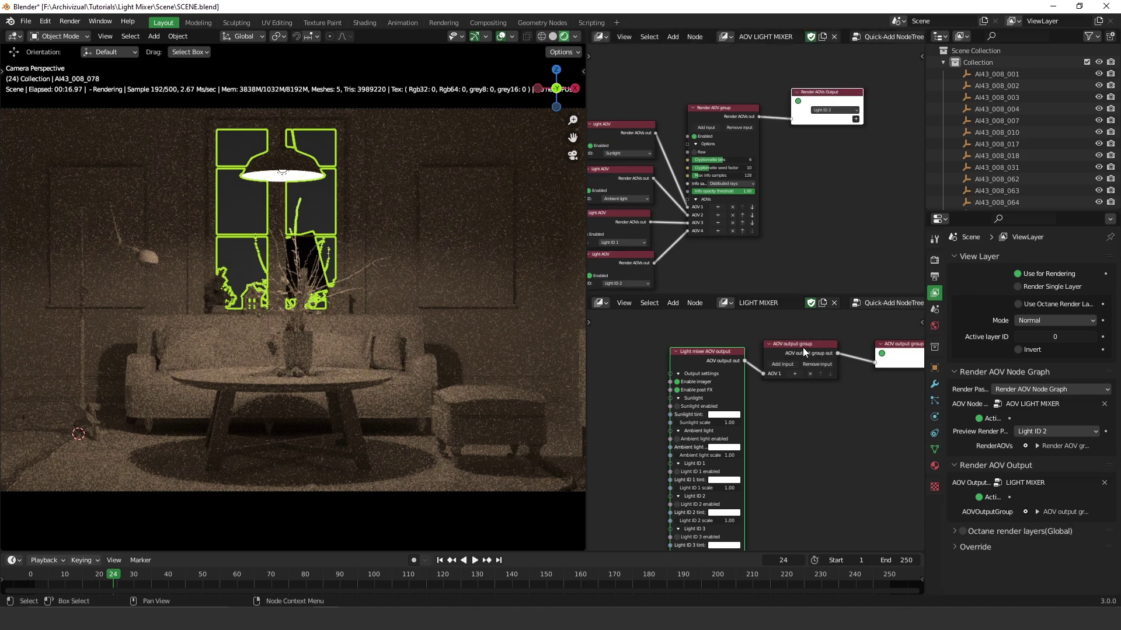
{"action": "left_click", "coordinate": [840, 110]}
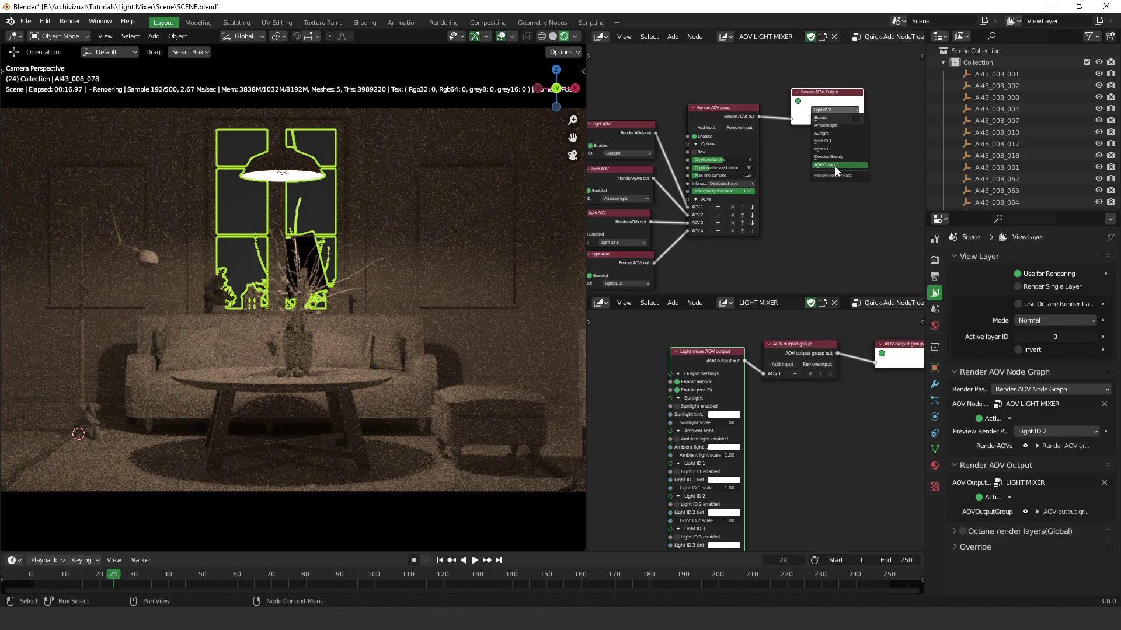
{"action": "left_click", "coordinate": [835, 165]}
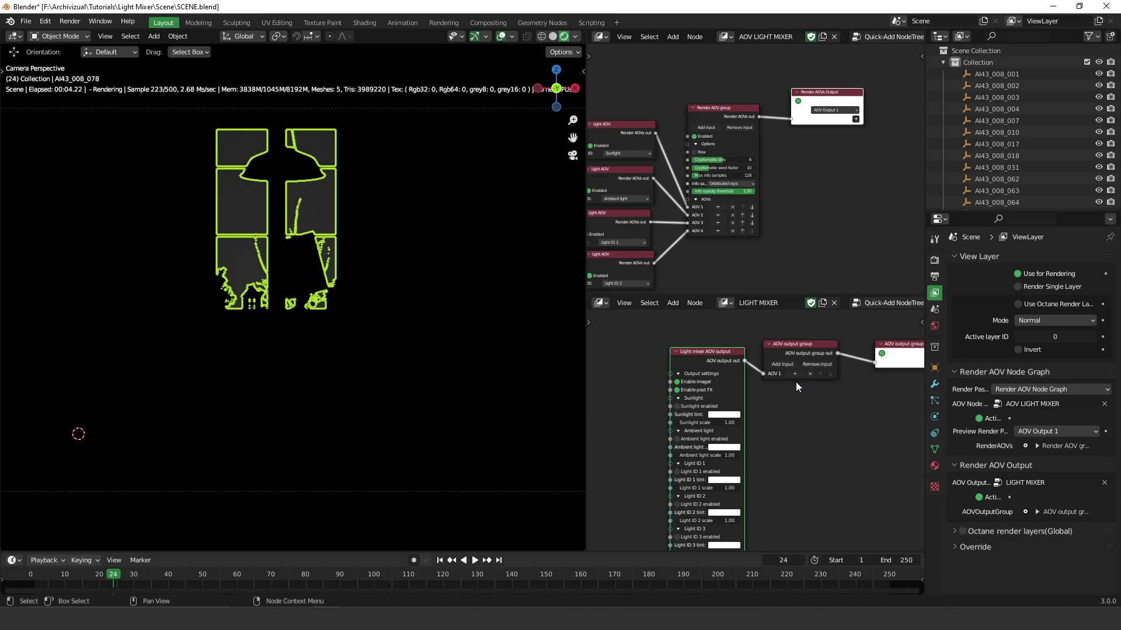
- Enable Sunlight, Ambient light, Light ID 1 and Light ID 2 in the Light mixer AOV output node
{"action": "left_click", "coordinate": [689, 408]}
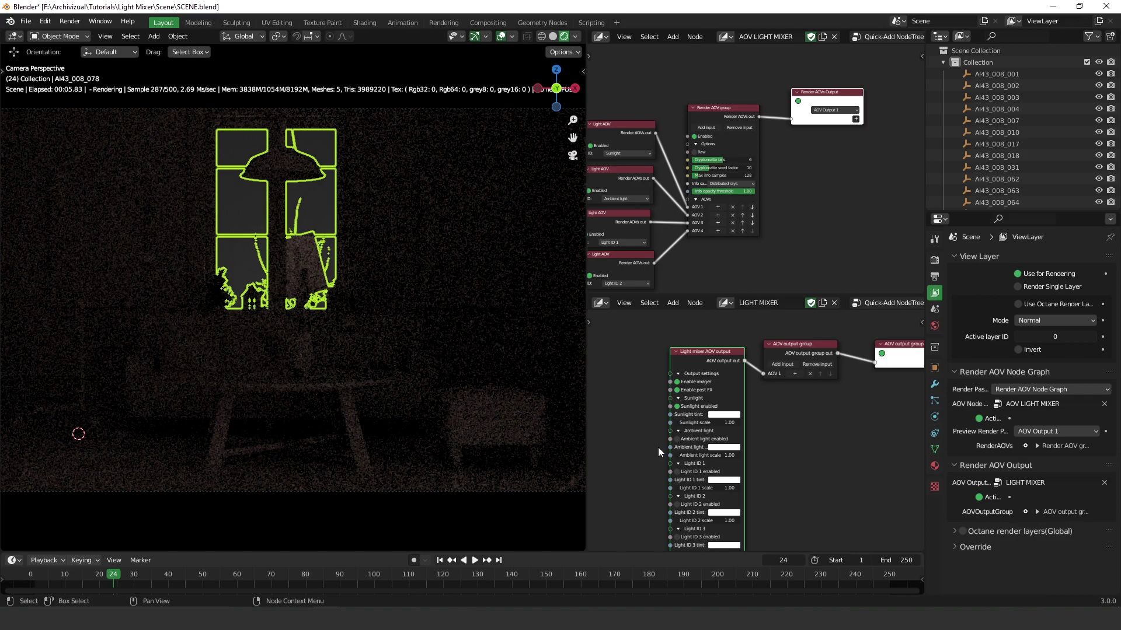
{"action": "left_click", "coordinate": [677, 439]}
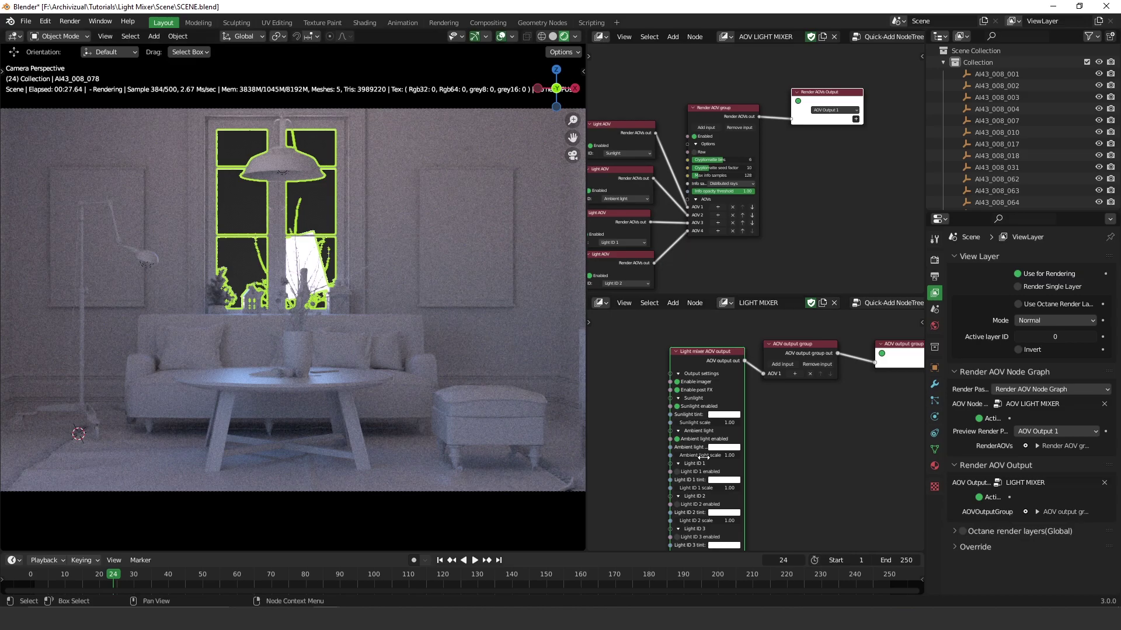
{"action": "left_click", "coordinate": [677, 471]}
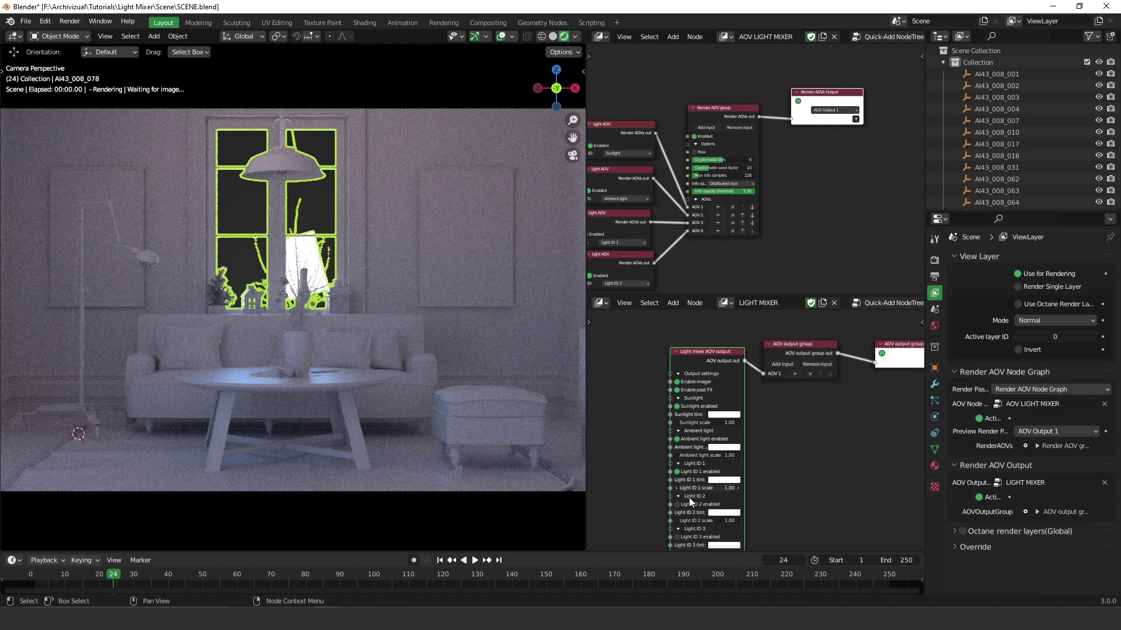
{"action": "left_click", "coordinate": [689, 500]}
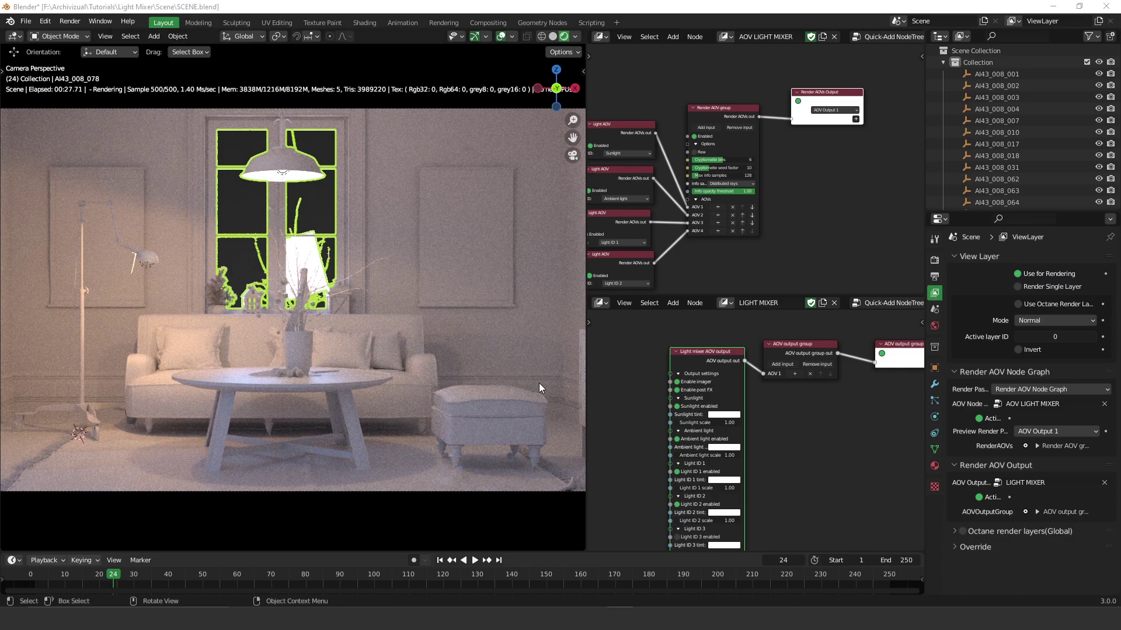
{"action": "middle_click_drag", "start_coordinate": [709, 521], "coordinate": [712, 462]}
{"action": "scroll", "coordinate": [683, 478], "scroll_direction": "up", "scroll_amount": 4}
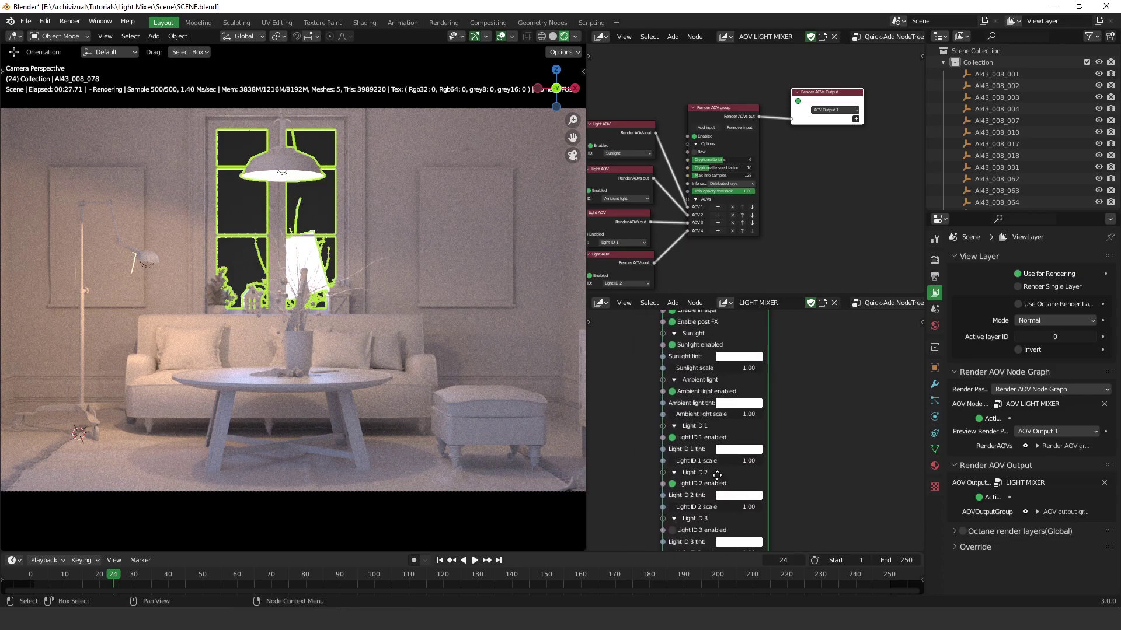
- Isolate Light ID 2 in the Light mixer AOV output node by disabling Sunlight, Ambient light and Light ID 1
{"action": "left_click", "coordinate": [678, 354]}
{"action": "left_click", "coordinate": [677, 400]}
{"action": "left_click", "coordinate": [677, 447]}
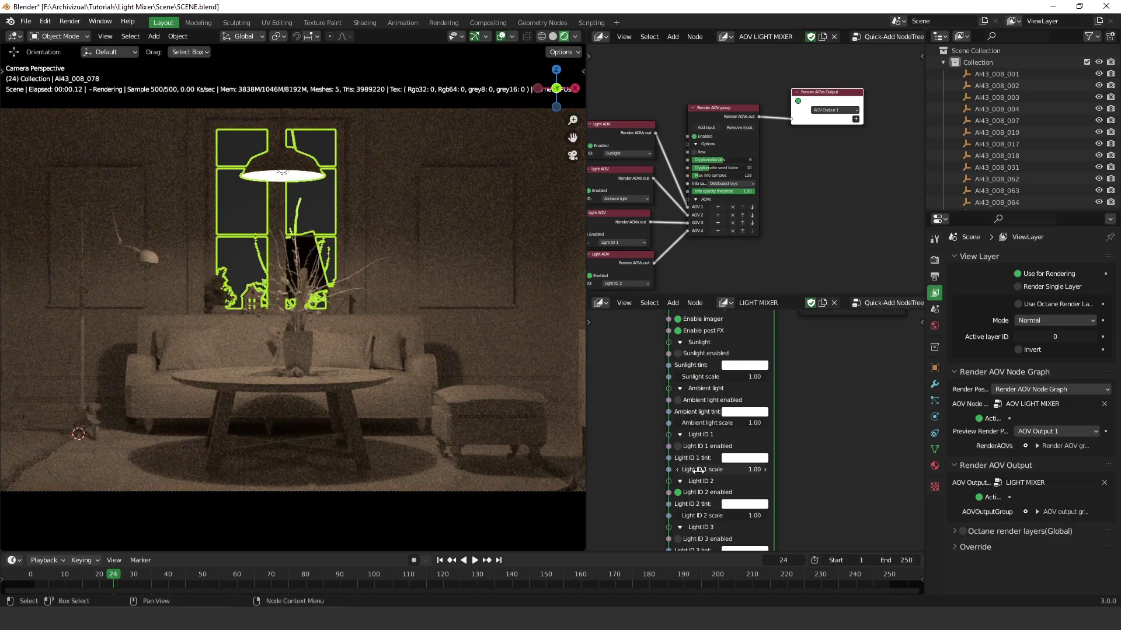
- Give Light ID 2 an orange tint with hue about 0.055 and saturation about 0.821
{"action": "scroll", "coordinate": [762, 497], "scroll_direction": "down", "scroll_amount": 2, "text": "shift"}
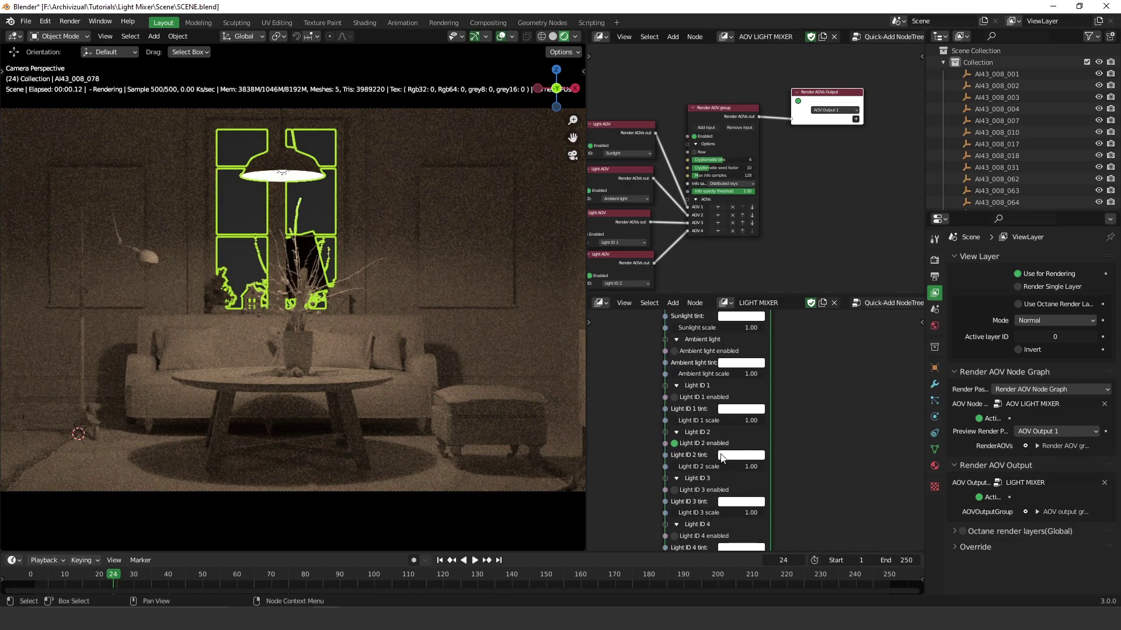
{"action": "left_click", "coordinate": [740, 458]}
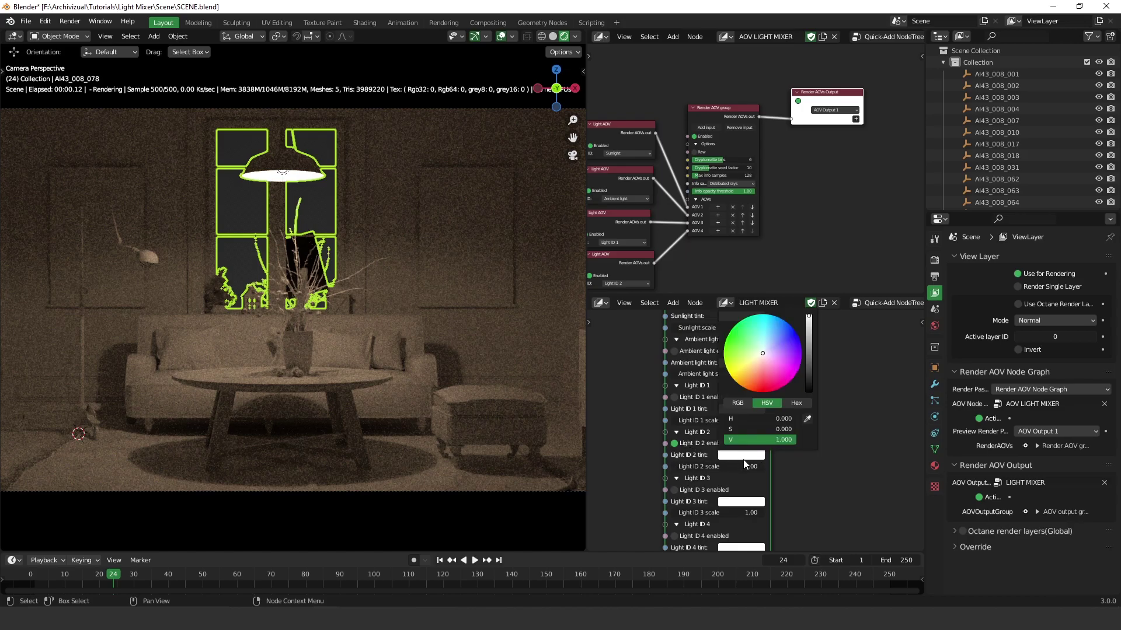
{"action": "left_click_drag", "start_coordinate": [761, 352], "coordinate": [753, 372]}
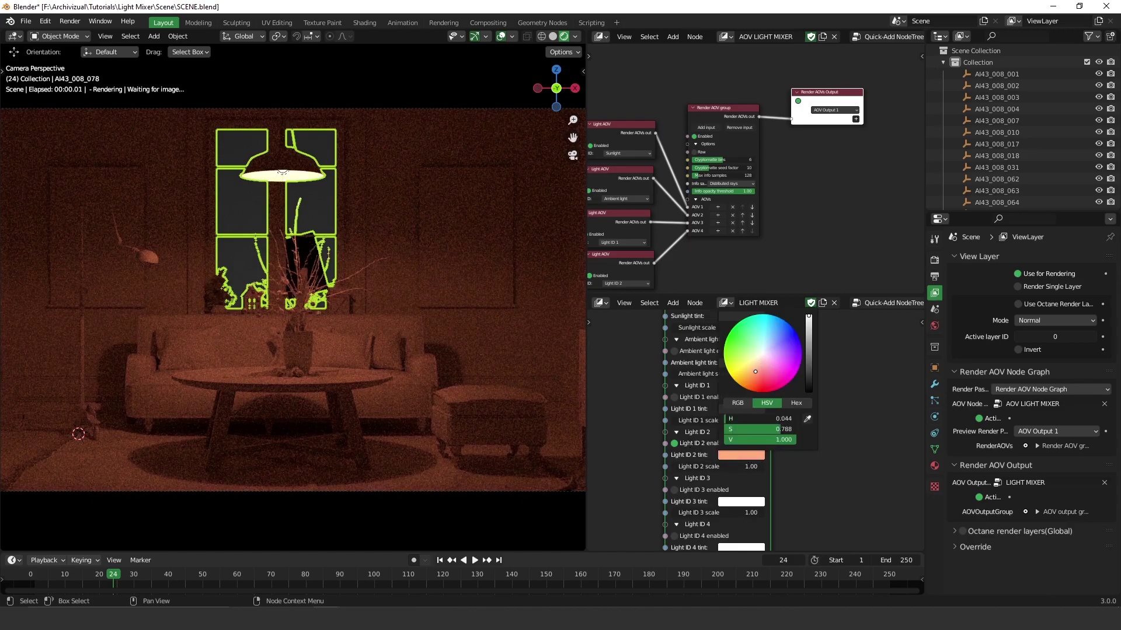
- Lower the Light ID 2 scale to 0.41 and change its tint to violet with hue 0.697 and saturation 0.927
{"action": "left_click", "coordinate": [760, 467]}
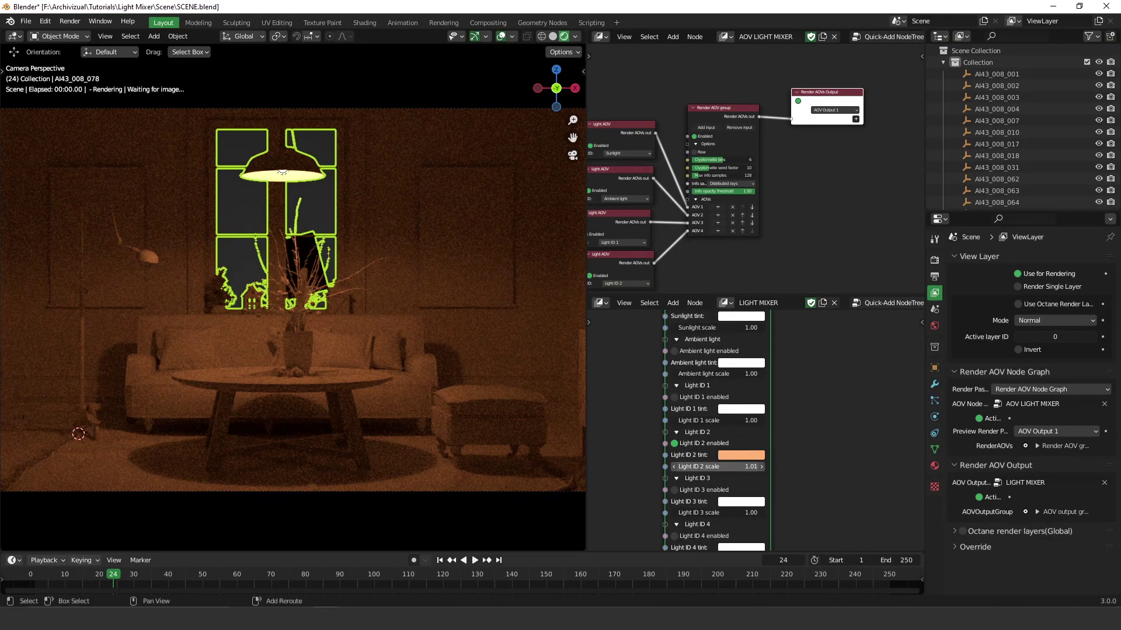
{"action": "mouse_move", "coordinate": [718, 466]}
{"action": "left_mouse_down"}
{"action": "mouse_move", "coordinate": [787, 467]}
{"action": "mouse_move", "coordinate": [717, 467]}
{"action": "left_mouse_up"}
{"action": "left_click_drag", "start_coordinate": [1005, 442], "coordinate": [733, 475]}
{"action": "left_click", "coordinate": [743, 454]}
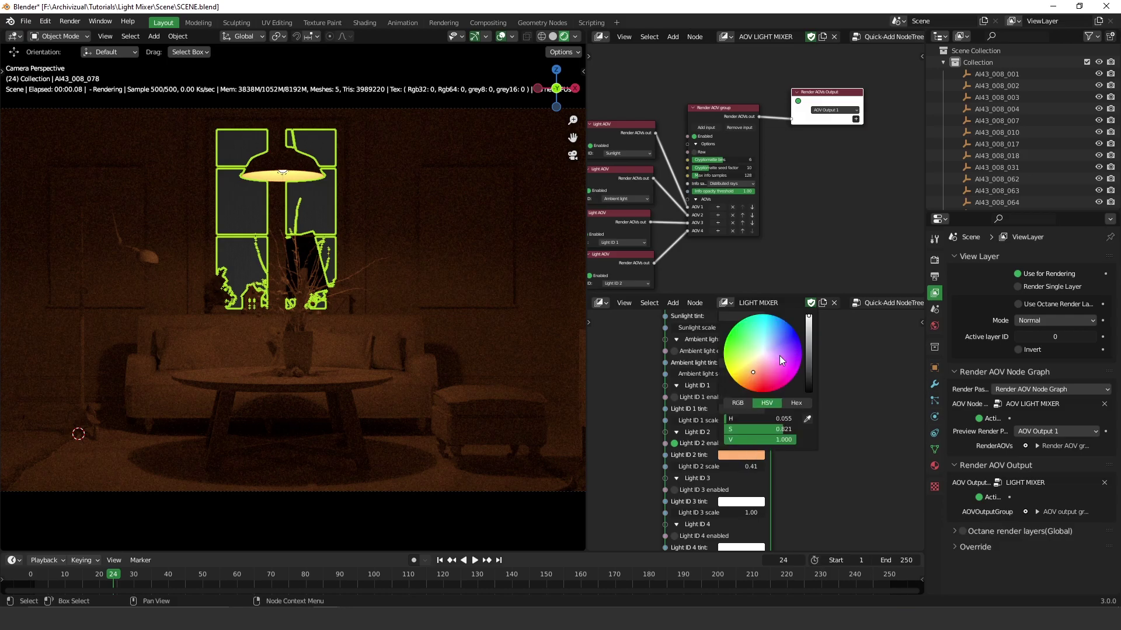
{"action": "left_click", "coordinate": [790, 349]}
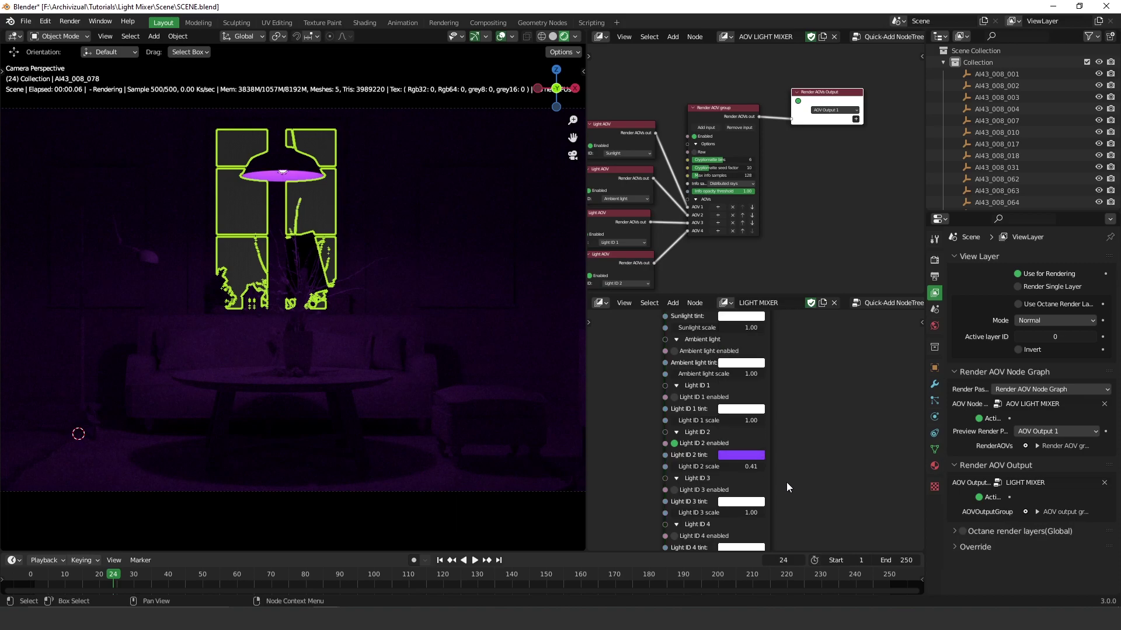
- Enable Light ID 1 with a pale orange tint and soften the Light ID 2 tint to light lavender
{"action": "left_click", "coordinate": [676, 398]}
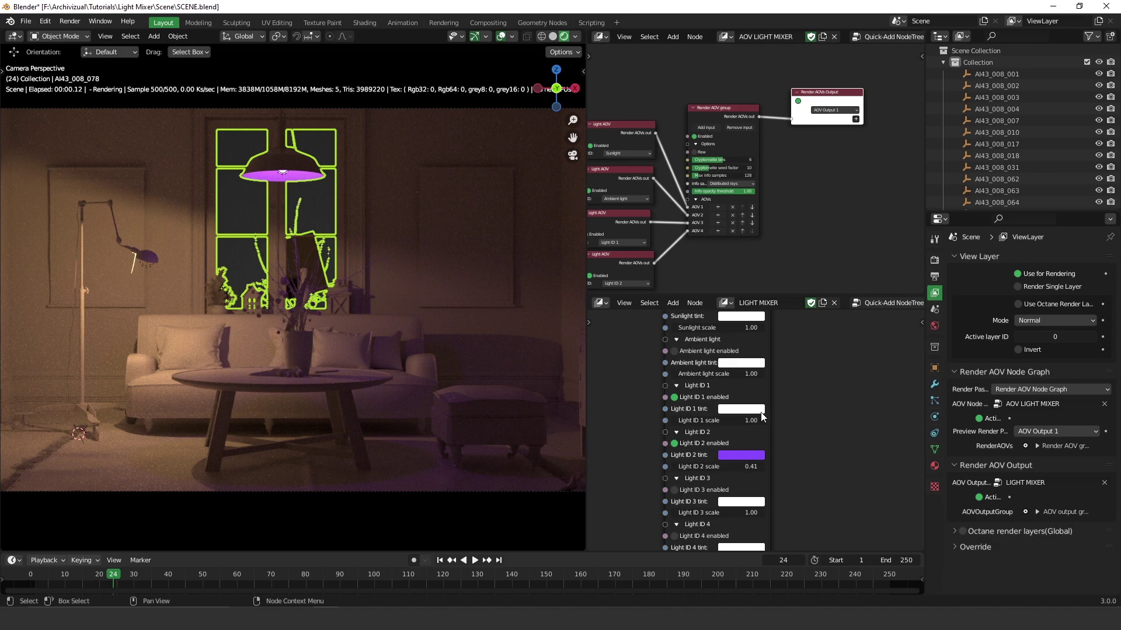
{"action": "left_click", "coordinate": [753, 409]}
{"action": "left_click_drag", "start_coordinate": [759, 310], "coordinate": [754, 317]}
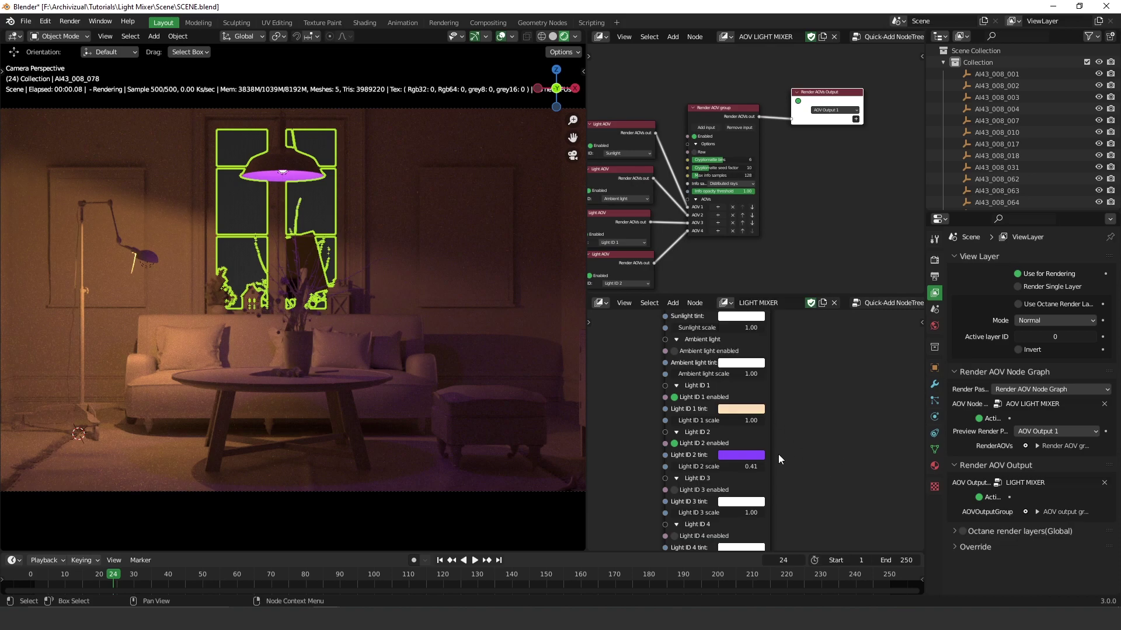
{"action": "left_click", "coordinate": [729, 457]}
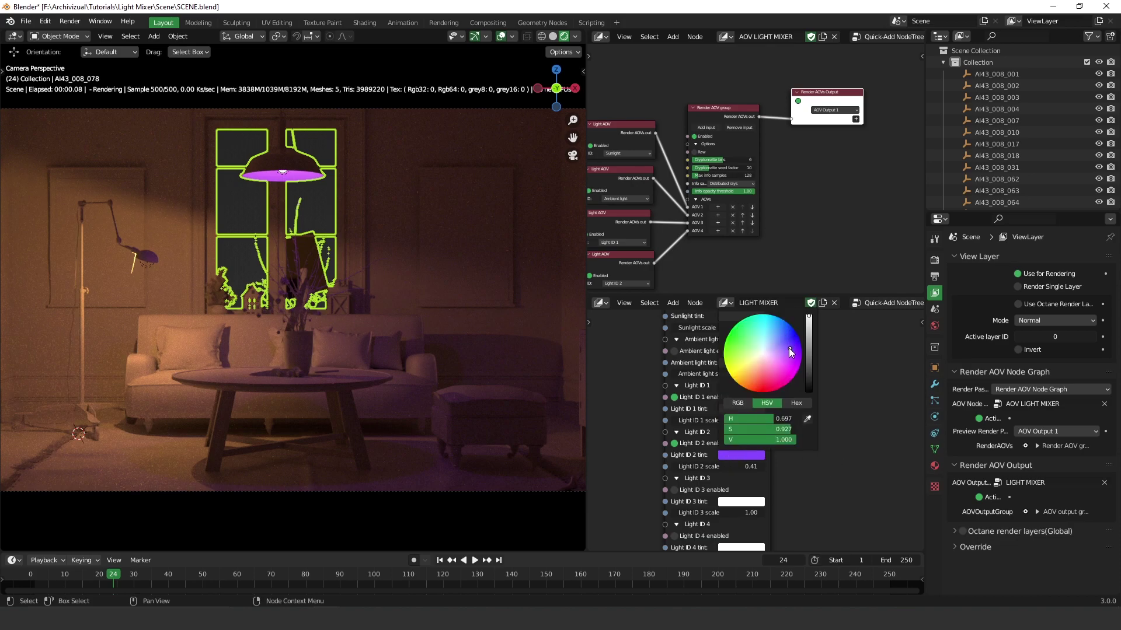
{"action": "left_click_drag", "start_coordinate": [789, 348], "coordinate": [772, 345]}
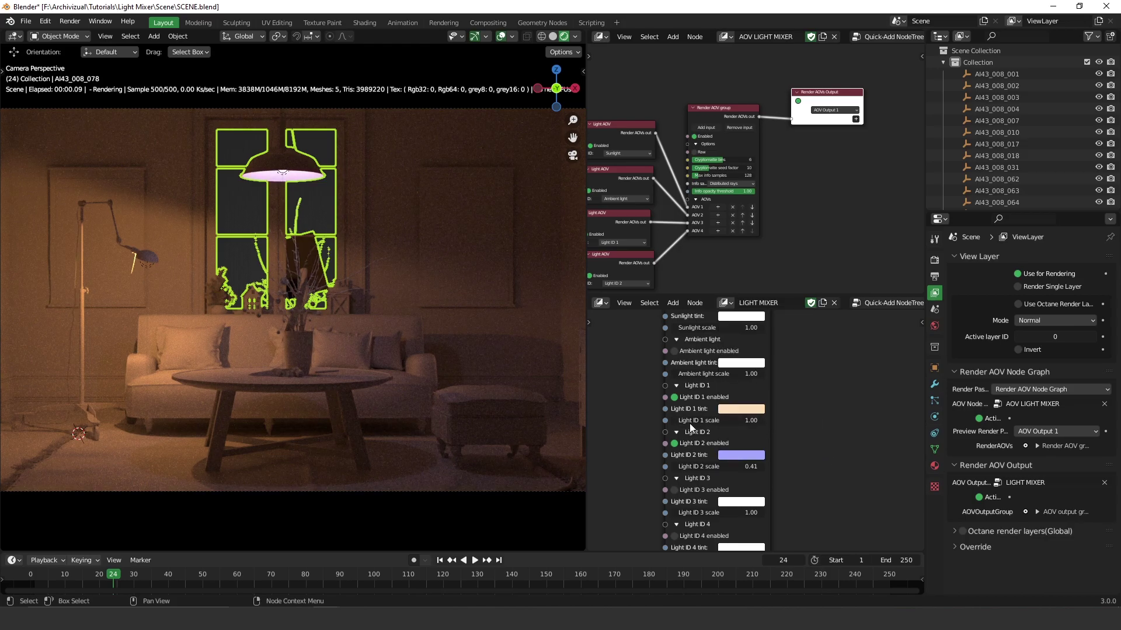
- Isolate the Ambient light by disabling Light ID 2 and Light ID 1 and enabling Ambient light in the light mixer
{"action": "left_click", "coordinate": [676, 443]}
{"action": "left_click", "coordinate": [678, 397]}
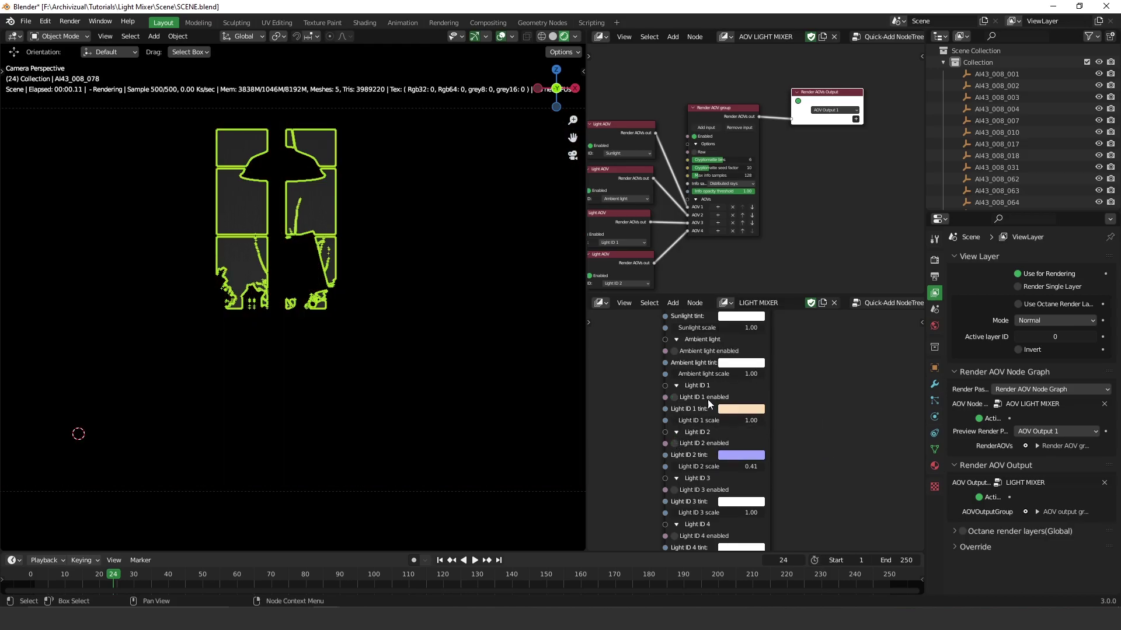
{"action": "left_click", "coordinate": [674, 351]}
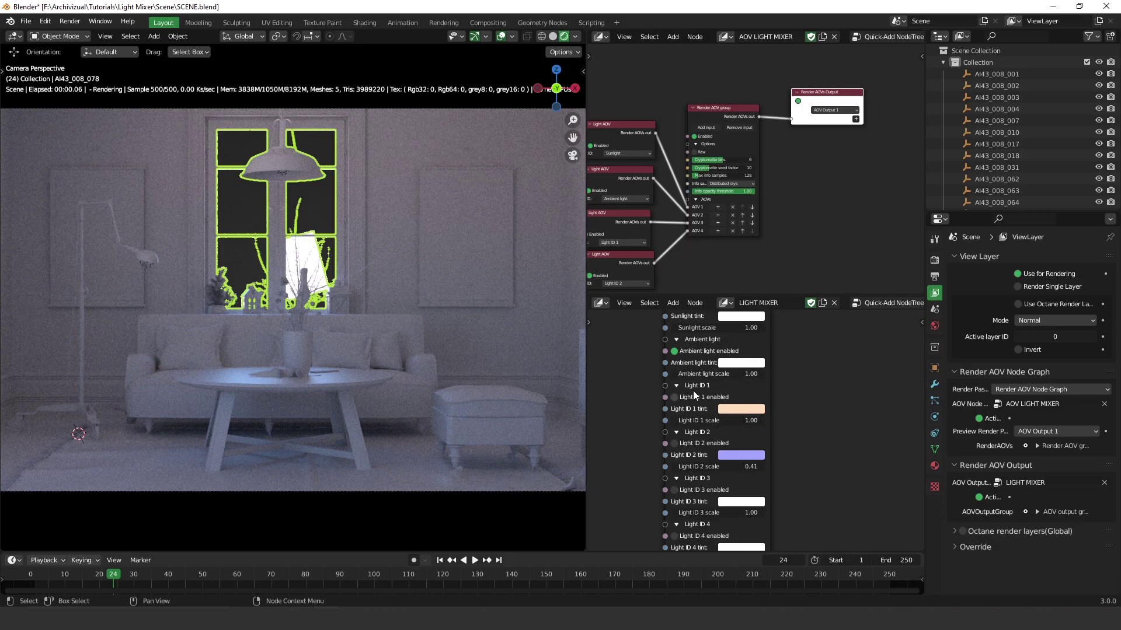
- Try a light blue tint on the Ambient light, then set its tint to pale yellow
{"action": "left_click", "coordinate": [740, 363]}
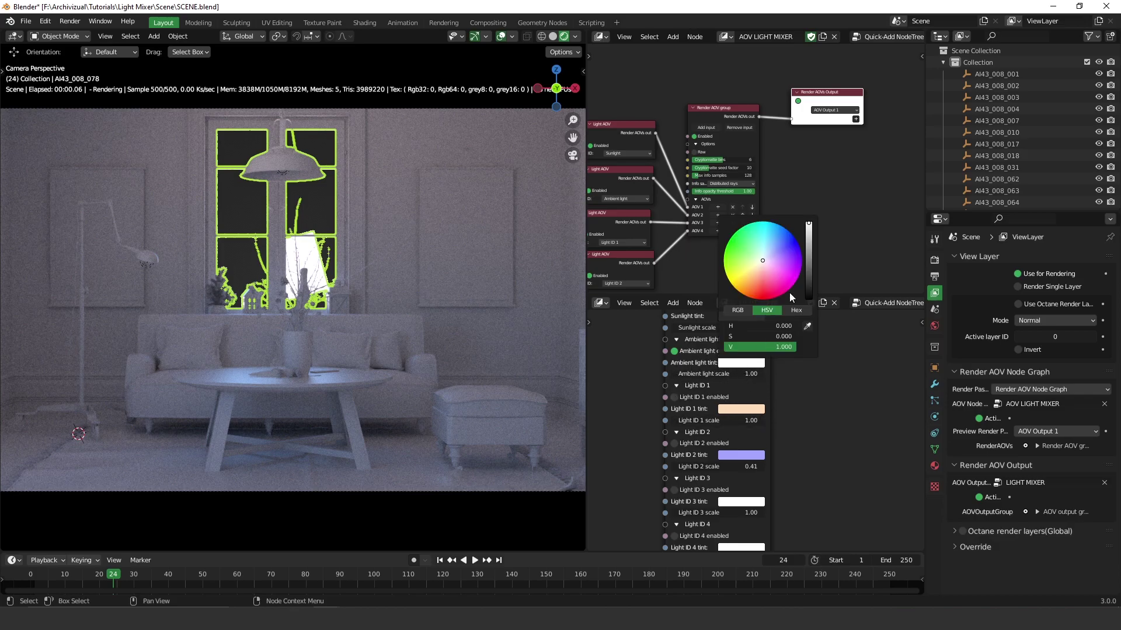
{"action": "left_click", "coordinate": [771, 254]}
{"action": "left_click_drag", "start_coordinate": [772, 254], "coordinate": [763, 257]}
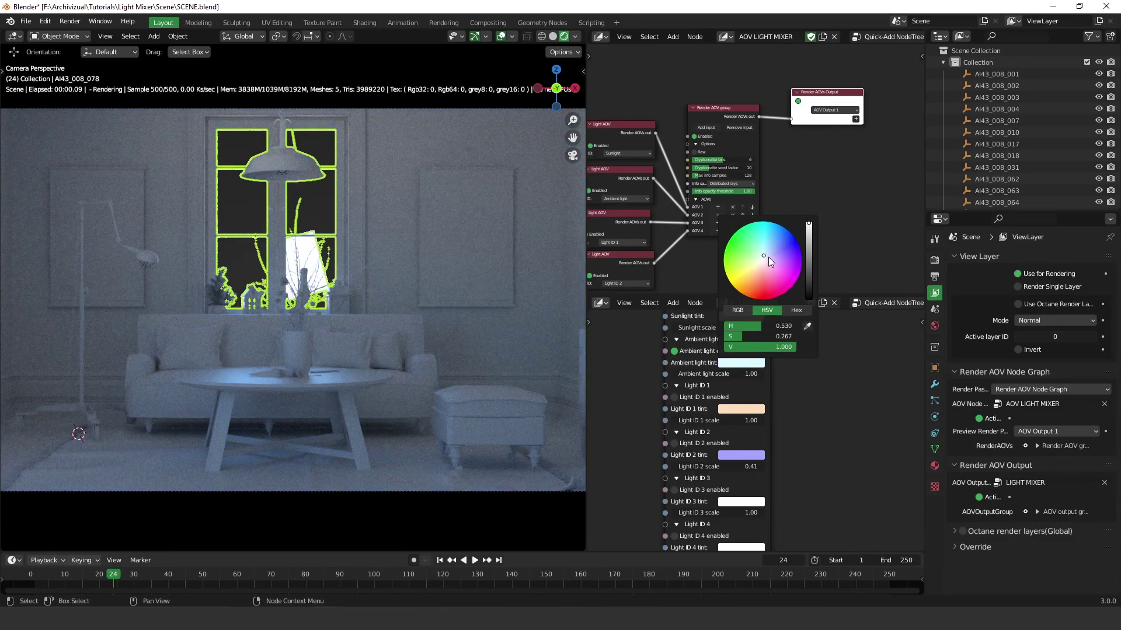
{"action": "left_click", "coordinate": [755, 266]}
- Enable Light ID 1 and Light ID 2 alongside the Ambient light in the light mixer
{"action": "middle_click_drag", "start_coordinate": [765, 362], "coordinate": [761, 435]}
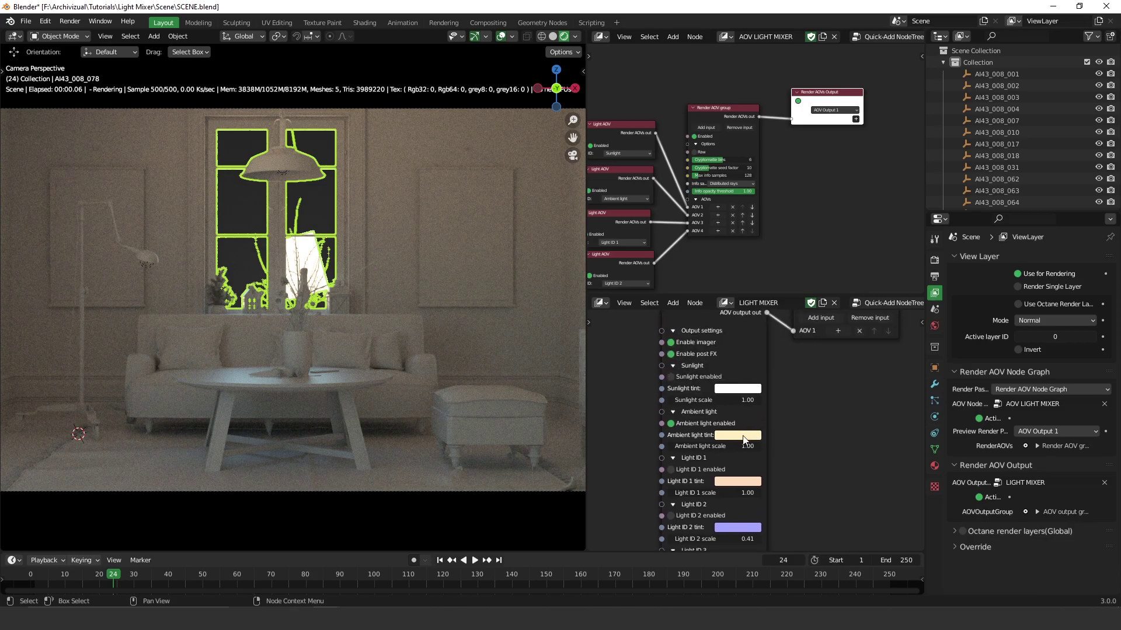
{"action": "left_click", "coordinate": [671, 470]}
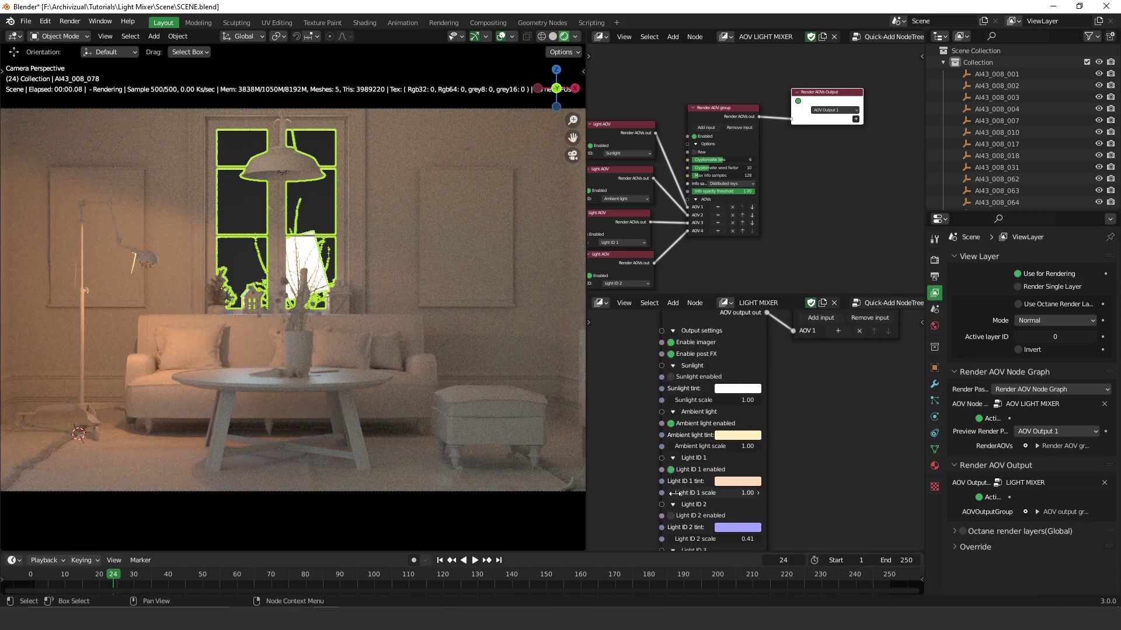
{"action": "left_click", "coordinate": [672, 516]}
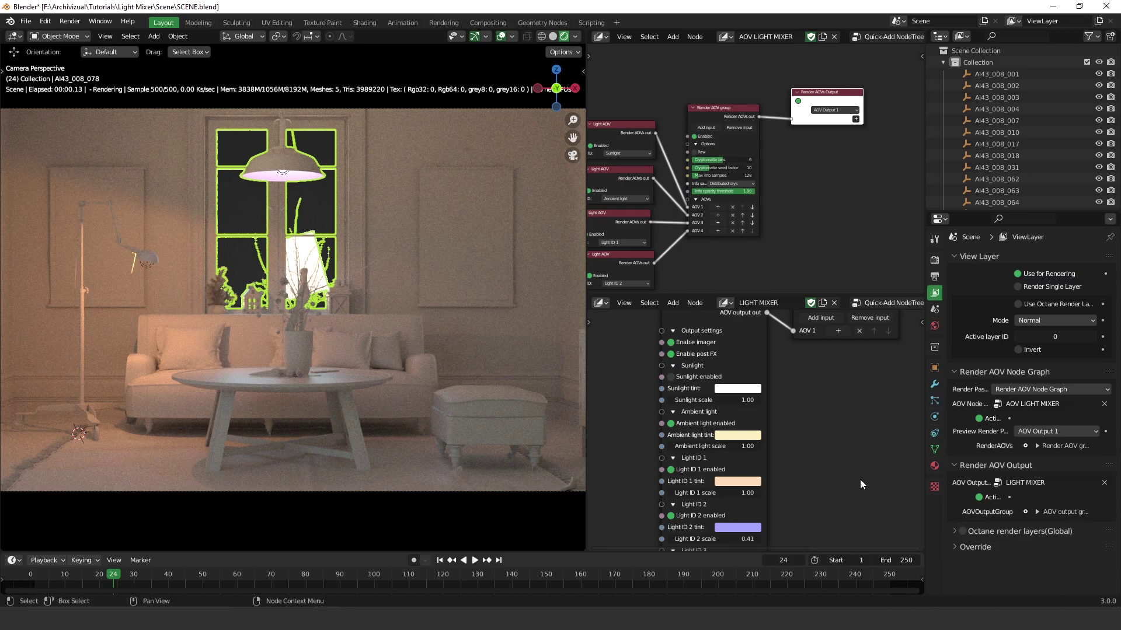
- Isolate the Sunlight by disabling Light ID 2, Light ID 1 and Ambient light and enabling Sunlight
{"action": "middle_click_drag", "start_coordinate": [788, 420], "coordinate": [728, 426]}
{"action": "left_click", "coordinate": [693, 479]}
{"action": "left_click", "coordinate": [693, 433]}
{"action": "left_click", "coordinate": [693, 386]}
{"action": "left_click", "coordinate": [693, 339]}
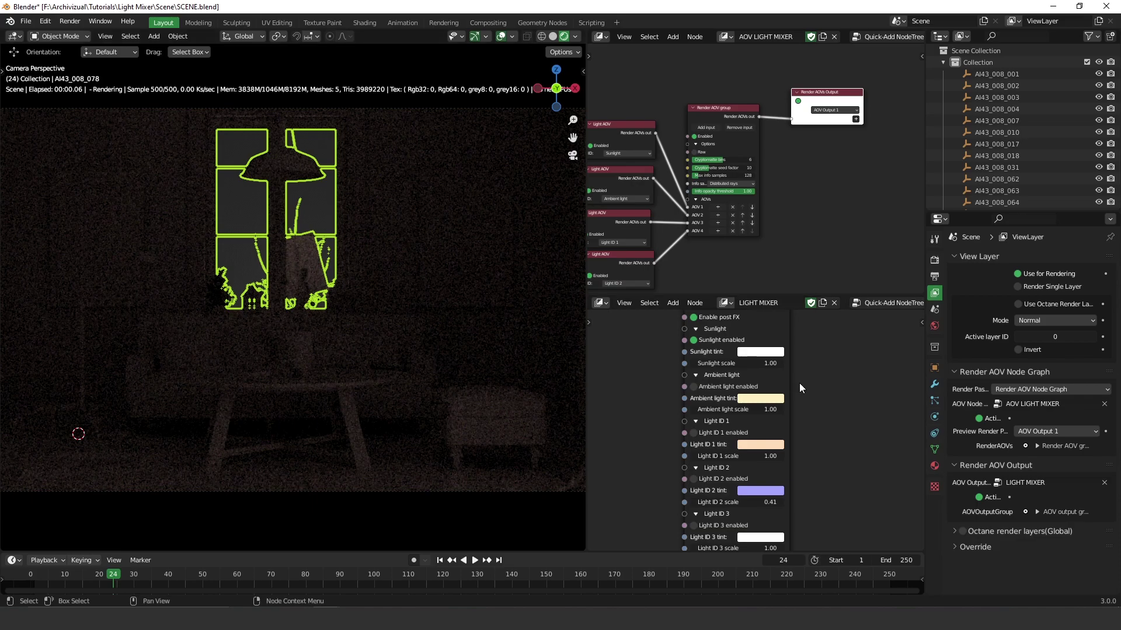
- Try a warm orange Sunlight tint, reset its saturation to 0, and set the tint to pale yellow
{"action": "left_click", "coordinate": [773, 352]}
{"action": "left_click", "coordinate": [760, 352]}
{"action": "left_click", "coordinate": [780, 252]}
{"action": "mouse_move", "coordinate": [778, 251]}
{"action": "left_mouse_down"}
{"action": "mouse_move", "coordinate": [773, 265]}
{"action": "mouse_move", "coordinate": [799, 241]}
{"action": "mouse_move", "coordinate": [778, 267]}
{"action": "mouse_move", "coordinate": [752, 260]}
{"action": "mouse_move", "coordinate": [779, 253]}
{"action": "left_mouse_up"}
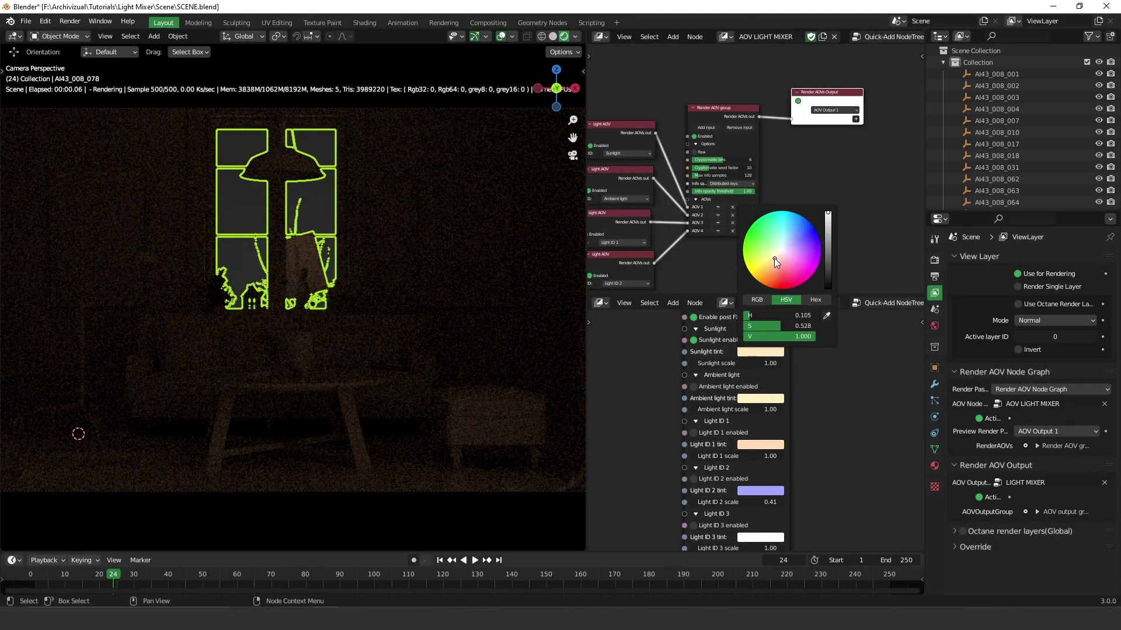
{"action": "mouse_move", "coordinate": [751, 331]}
{"action": "left_mouse_down"}
{"action": "mouse_move", "coordinate": [703, 329]}
{"action": "mouse_move", "coordinate": [704, 340]}
{"action": "left_mouse_up"}
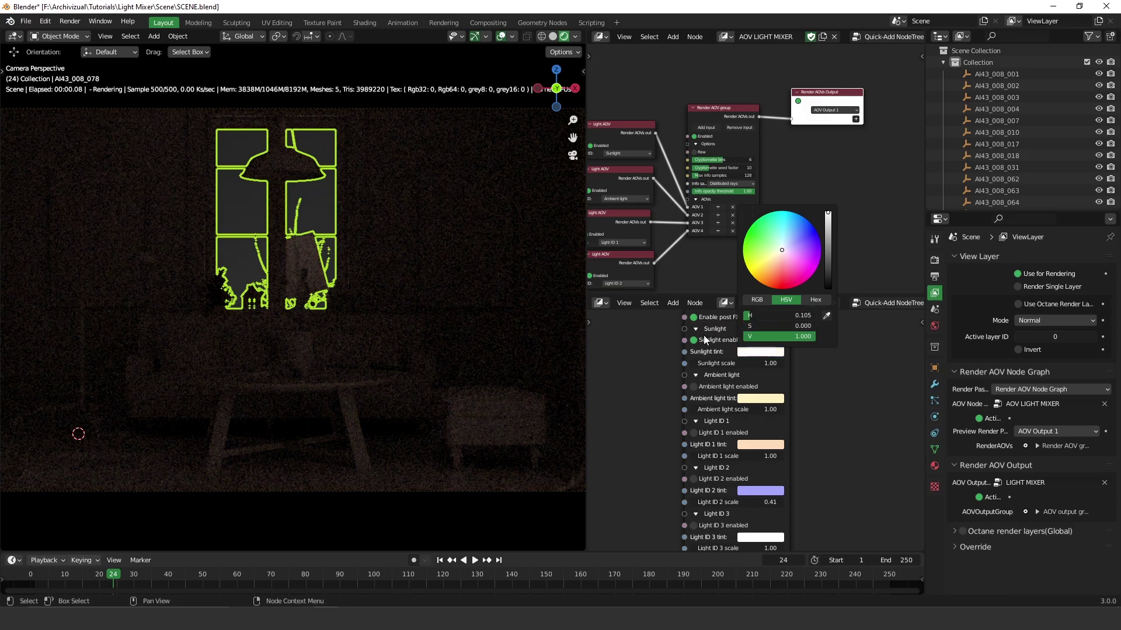
{"action": "left_click", "coordinate": [770, 355]}
{"action": "left_click_drag", "start_coordinate": [782, 251], "coordinate": [769, 255]}
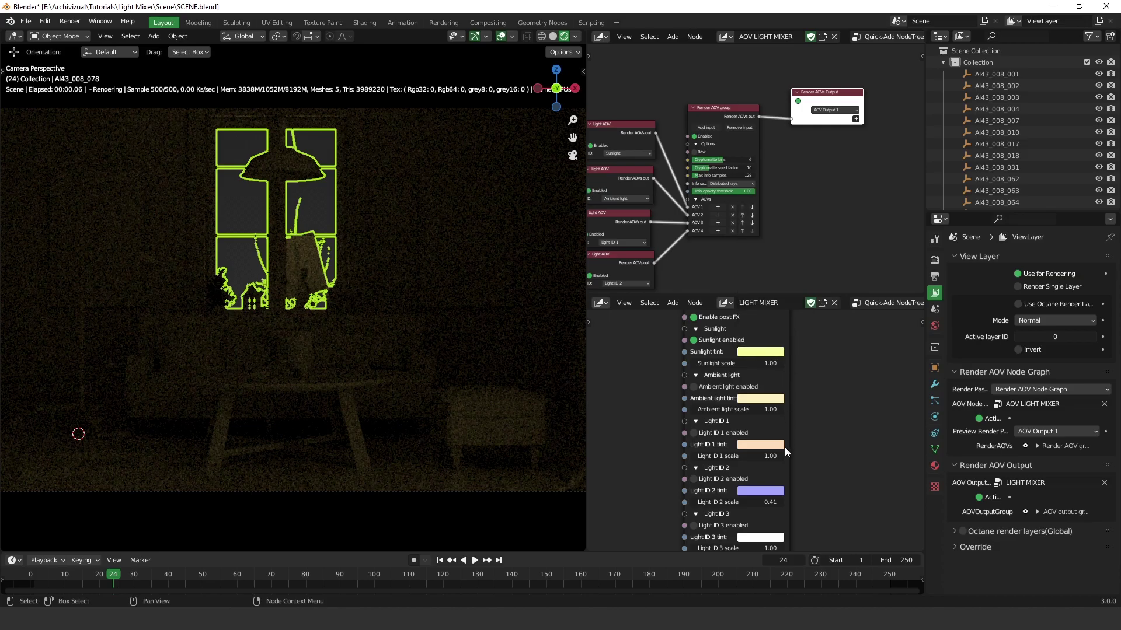
- Enable Ambient light, Light ID 1 and Light ID 2 together with the Sunlight
{"action": "left_click", "coordinate": [694, 386]}
{"action": "left_click", "coordinate": [694, 433]}
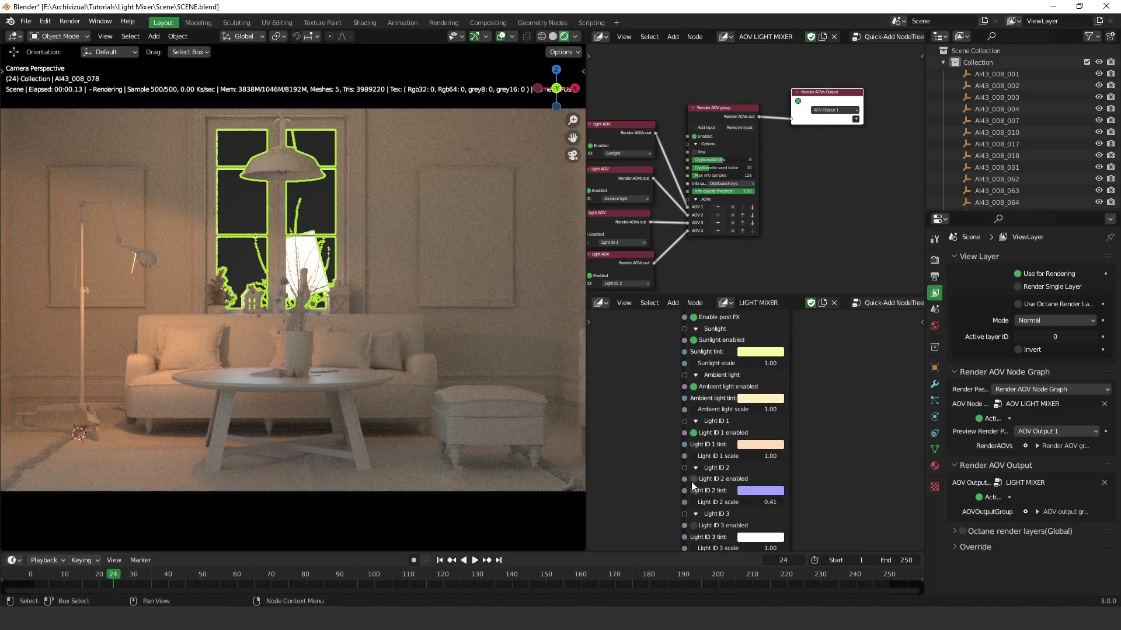
{"action": "left_click", "coordinate": [693, 480]}
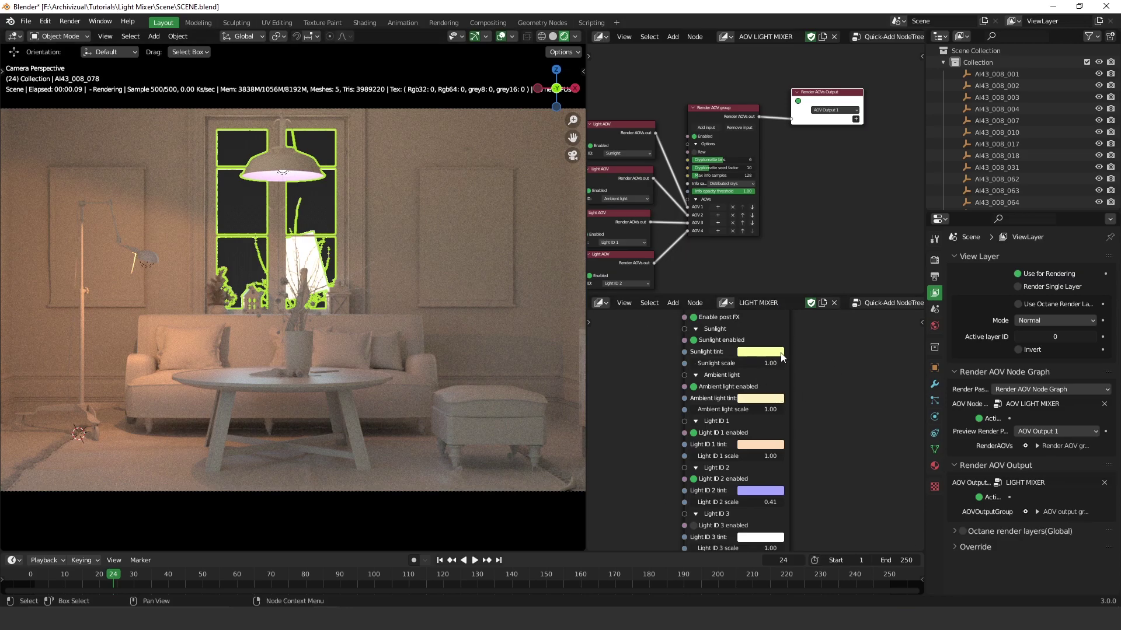
{"action": "middle_click_drag", "start_coordinate": [796, 398], "coordinate": [722, 401]}
{"action": "middle_click_drag", "start_coordinate": [698, 440], "coordinate": [778, 438]}
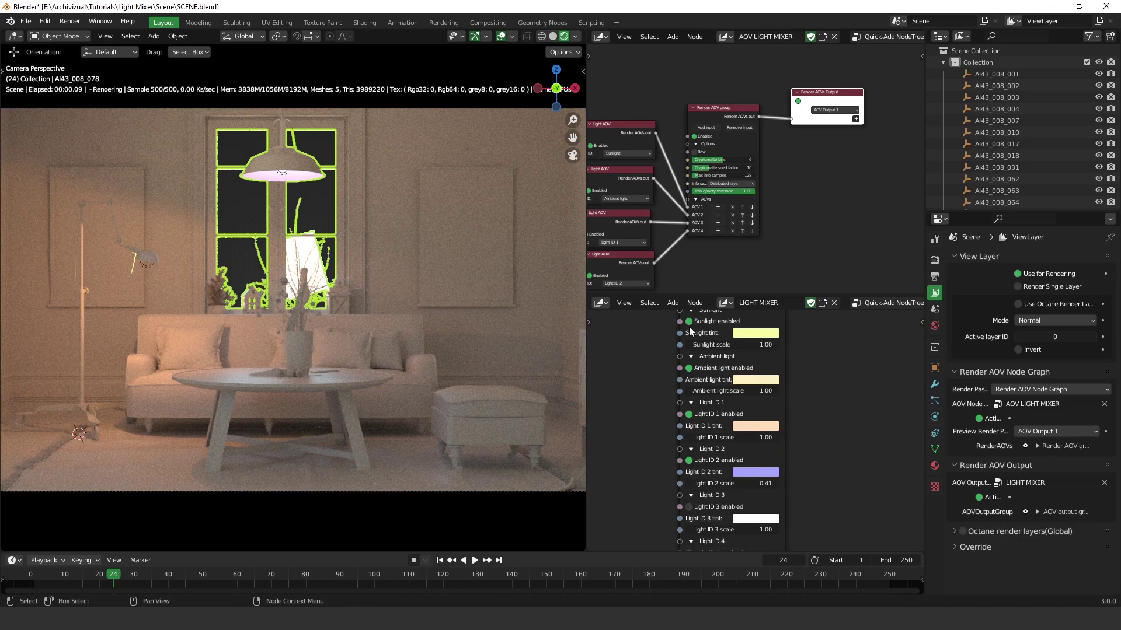
- Add eight more inputs to the Render AOV group node, extending its list to AOV 12
{"action": "left_click", "coordinate": [707, 129]}
{"action": "left_click", "coordinate": [706, 129]}
{"action": "left_click", "coordinate": [706, 128]}
{"action": "left_click", "coordinate": [706, 128]}
{"action": "left_click", "coordinate": [706, 128]}
{"action": "left_click", "coordinate": [707, 129]}
{"action": "left_click", "coordinate": [707, 129]}
{"action": "left_click", "coordinate": [707, 130]}
{"action": "middle_click_drag", "start_coordinate": [707, 131], "coordinate": [695, 108]}
- Try raising the Sunlight scale in the light mixer to about 1.30
{"action": "middle_click_drag", "start_coordinate": [709, 549], "coordinate": [674, 379]}
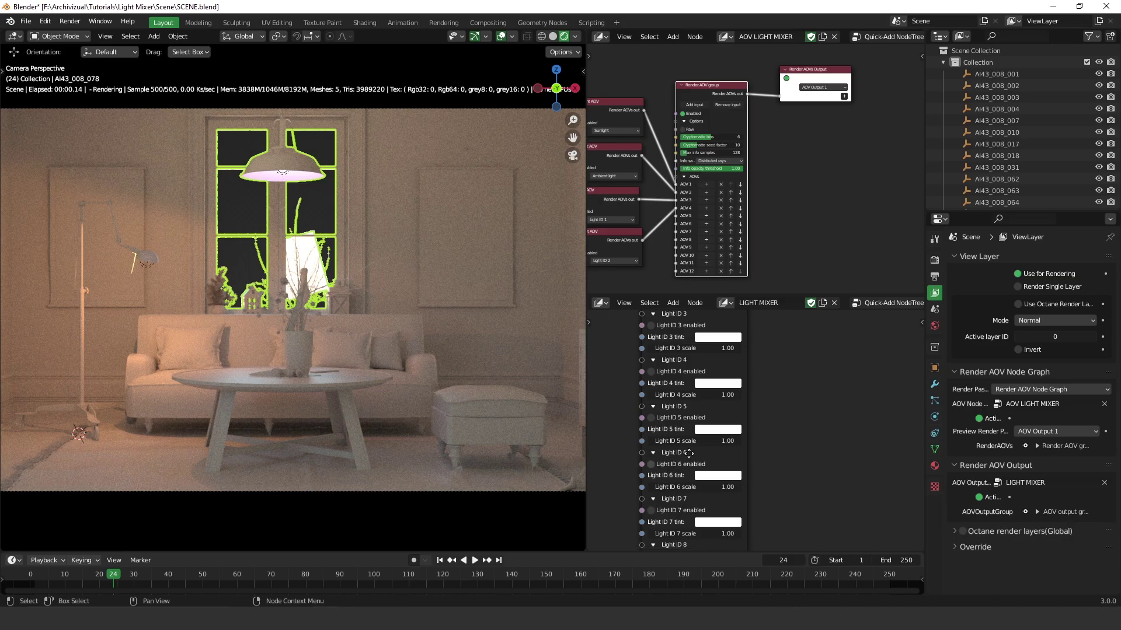
{"action": "middle_click_drag", "start_coordinate": [674, 399], "coordinate": [680, 463]}
{"action": "middle_click_drag", "start_coordinate": [694, 344], "coordinate": [700, 473]}
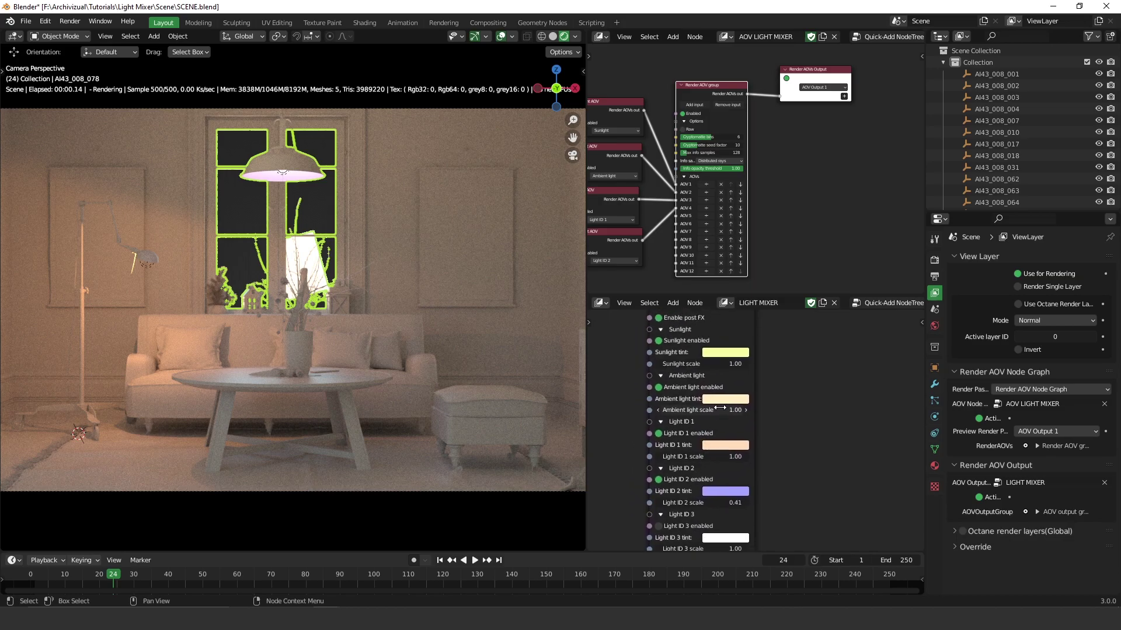
{"action": "left_click_drag", "start_coordinate": [703, 365], "coordinate": [711, 364]}
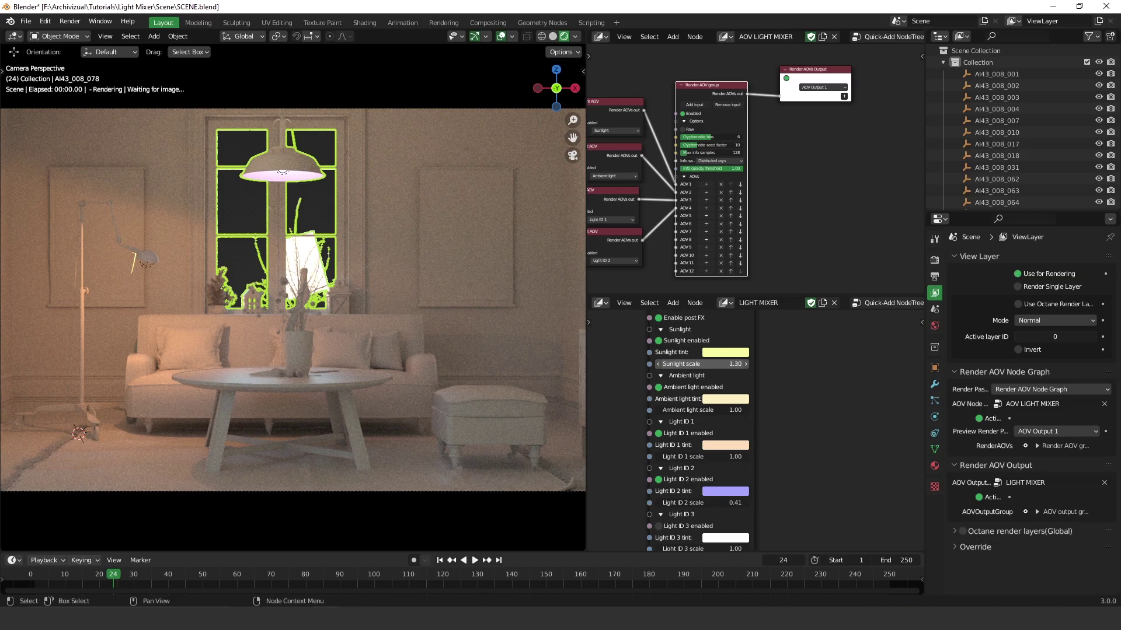
{"action": "key", "text": "Escape"}
- Set the Ambient light scale to 0.46, the Light ID 1 scale to 0.96 and the Light ID 2 scale to 2.02
{"action": "left_click_drag", "start_coordinate": [701, 410], "coordinate": [668, 410]}
{"action": "left_click_drag", "start_coordinate": [691, 456], "coordinate": [689, 457]}
{"action": "left_click_drag", "start_coordinate": [701, 503], "coordinate": [789, 503]}
- Add a second input to the AOV output group node and move the Light mixer AOV output node farther from it
{"action": "key", "text": "Home"}
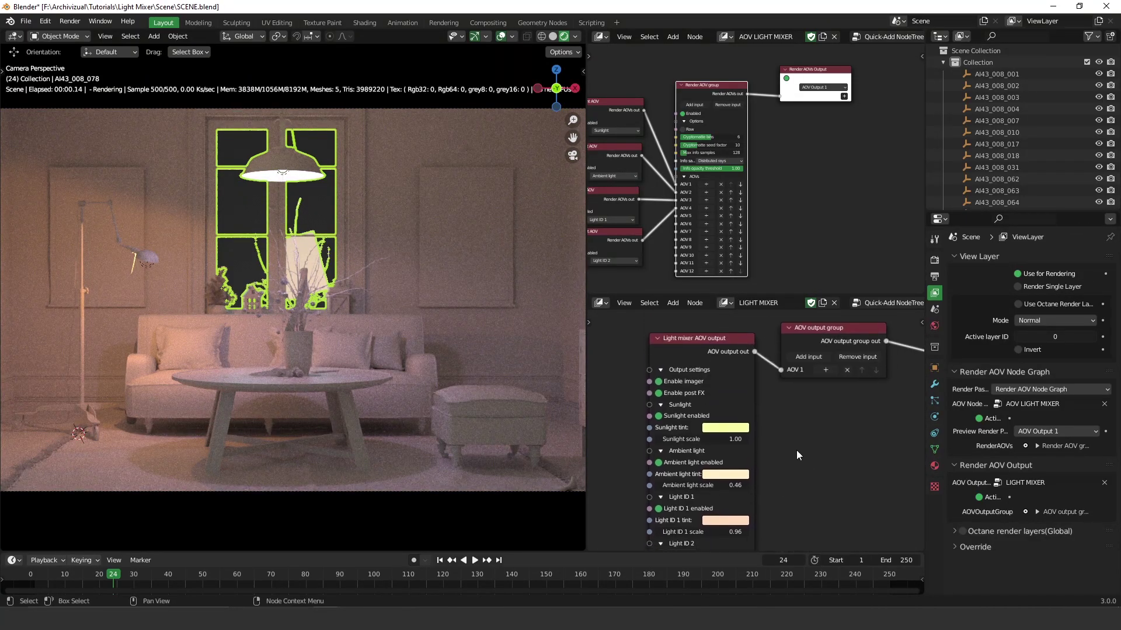
{"action": "left_click_drag", "start_coordinate": [639, 344], "coordinate": [615, 328]}
{"action": "left_click", "coordinate": [748, 363]}
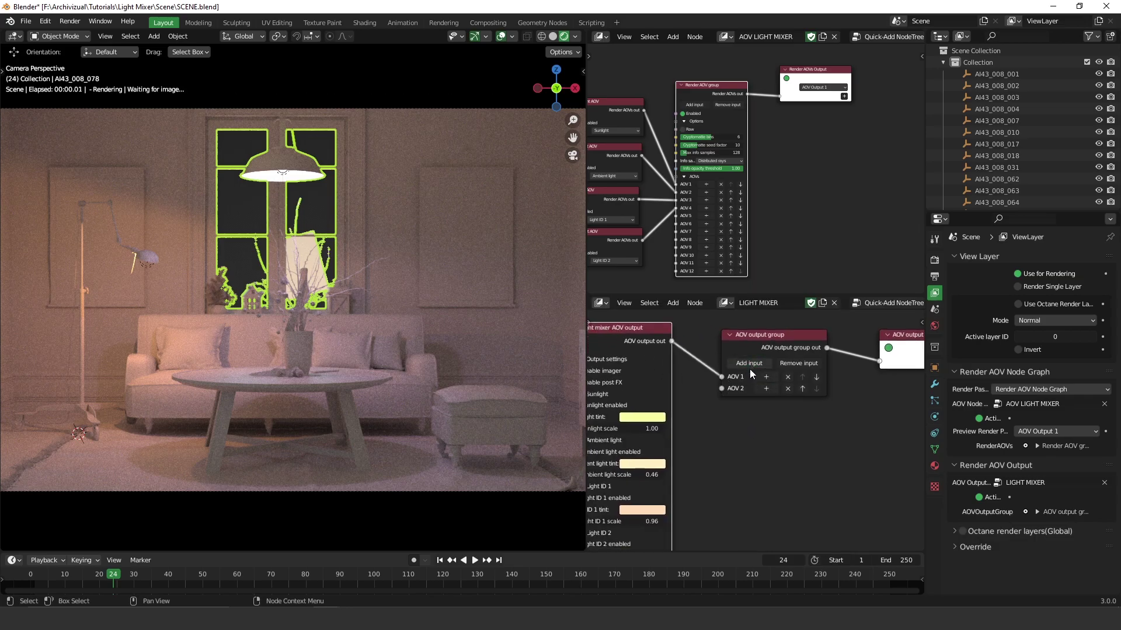
{"action": "mouse_move", "coordinate": [660, 383]}
{"action": "middle_mouse_down"}
{"action": "mouse_move", "coordinate": [689, 367]}
{"action": "mouse_move", "coordinate": [717, 395]}
{"action": "mouse_move", "coordinate": [649, 366]}
{"action": "middle_mouse_up"}
{"action": "scroll", "coordinate": [717, 395], "scroll_direction": "down", "scroll_amount": 2}
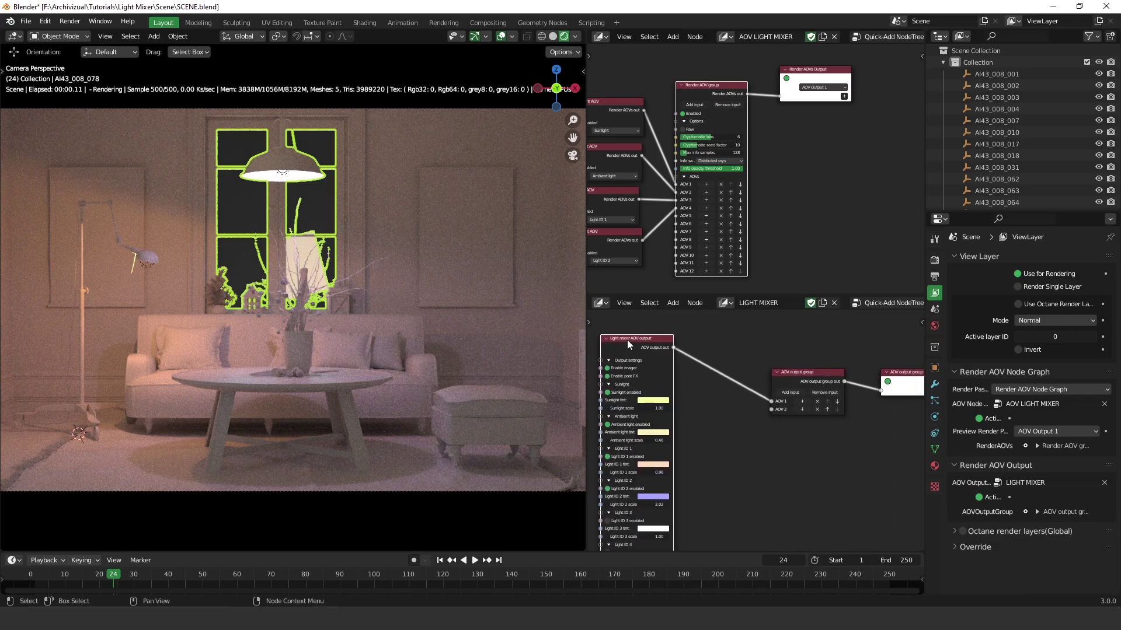
{"action": "left_click_drag", "start_coordinate": [636, 337], "coordinate": [643, 325]}
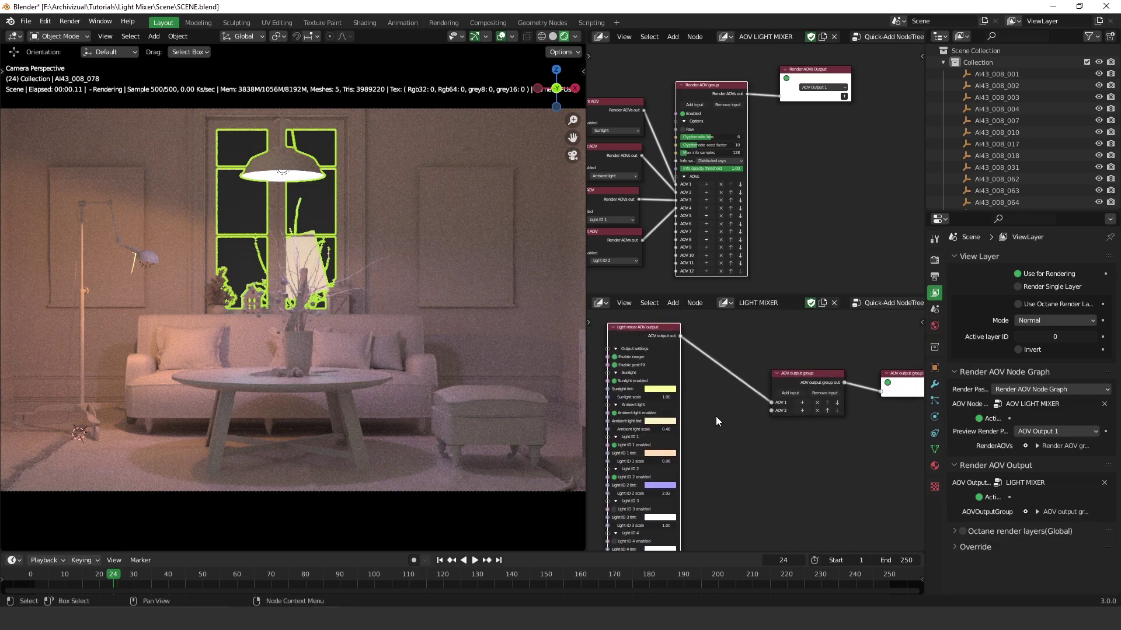
{"action": "key", "text": "shift+a"}
{"action": "left_click", "coordinate": [773, 457]}
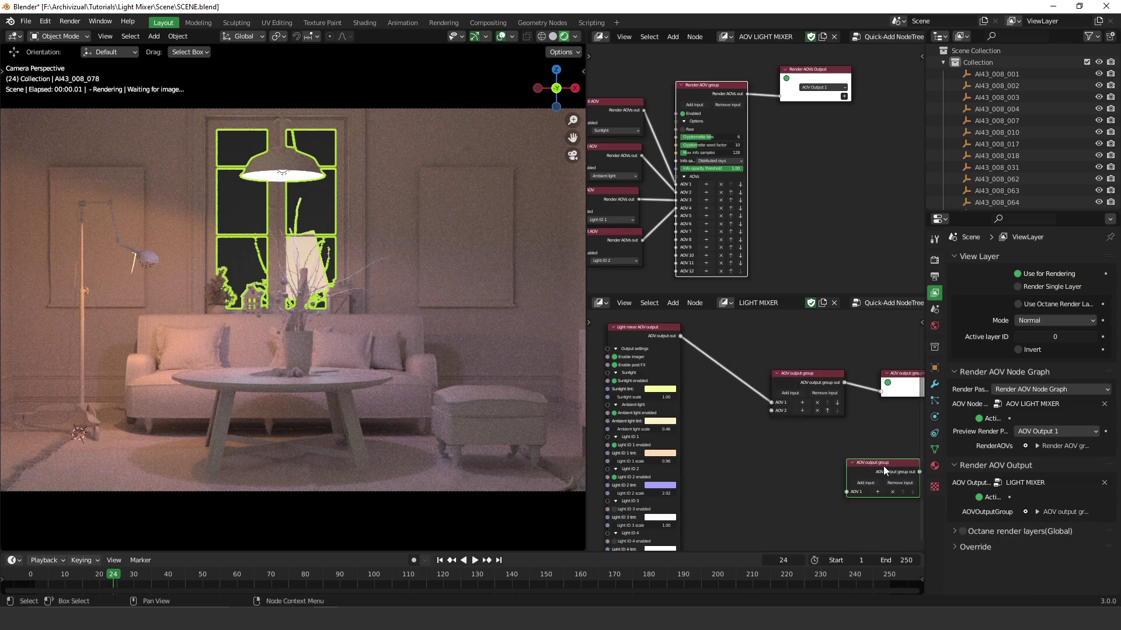
{"action": "key", "text": "x"}
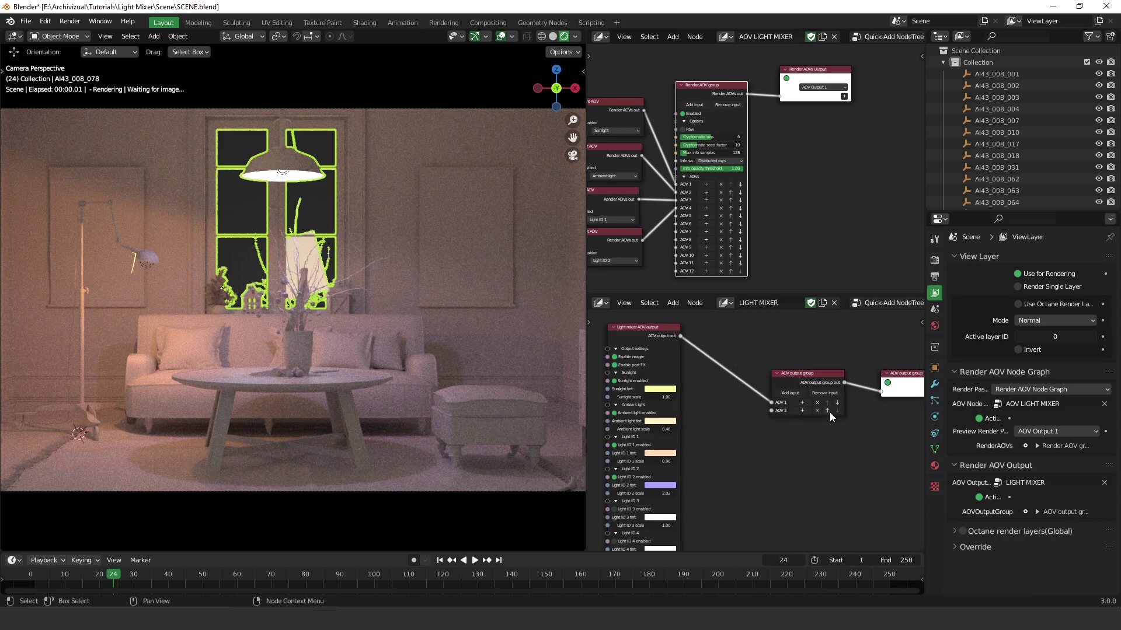
- Add a second Light mixer AOV output node feeding AOV 2 of the output group and preview AOV Output 2
{"action": "key", "text": "shift+a"}
{"action": "mouse_move", "coordinate": [803, 412]}
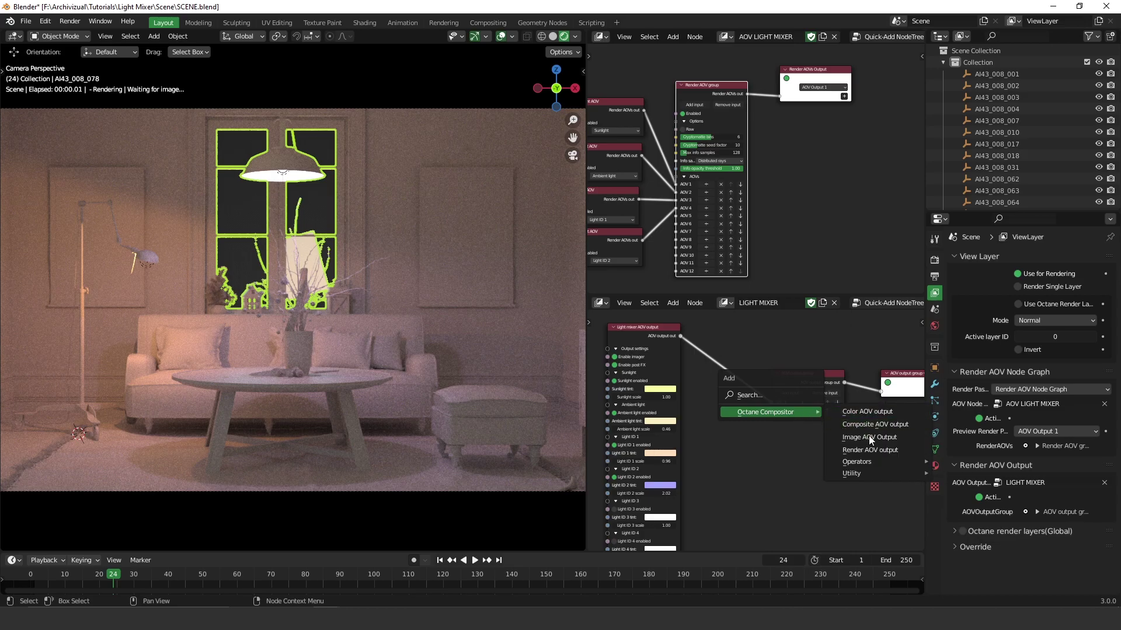
{"action": "mouse_move", "coordinate": [858, 473]}
{"action": "left_click", "coordinate": [992, 475]}
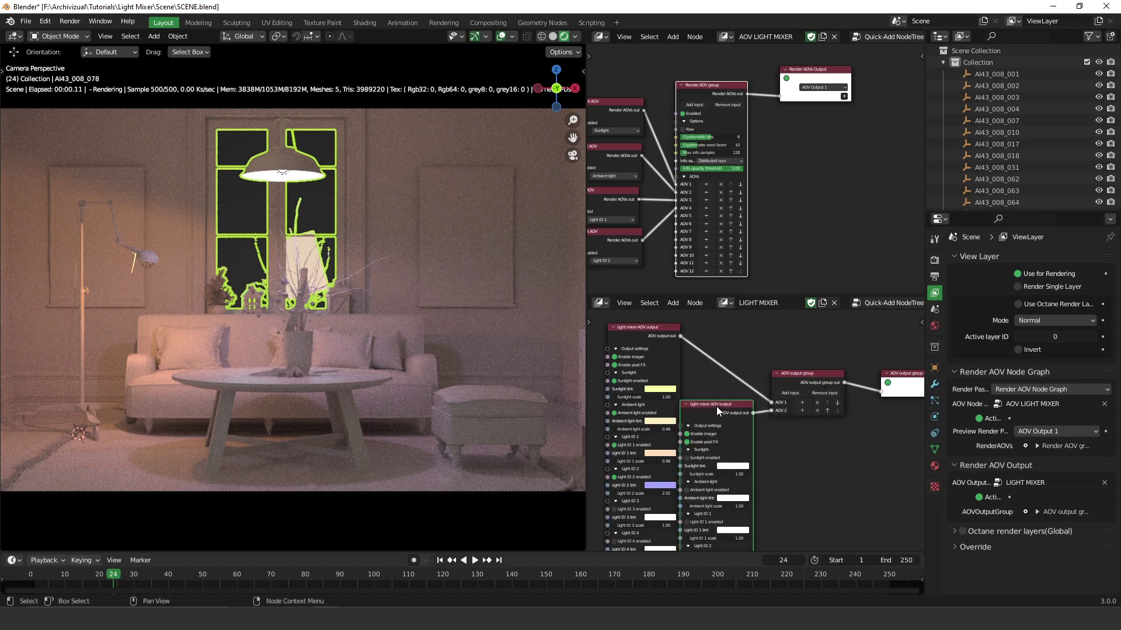
{"action": "left_click", "coordinate": [730, 434]}
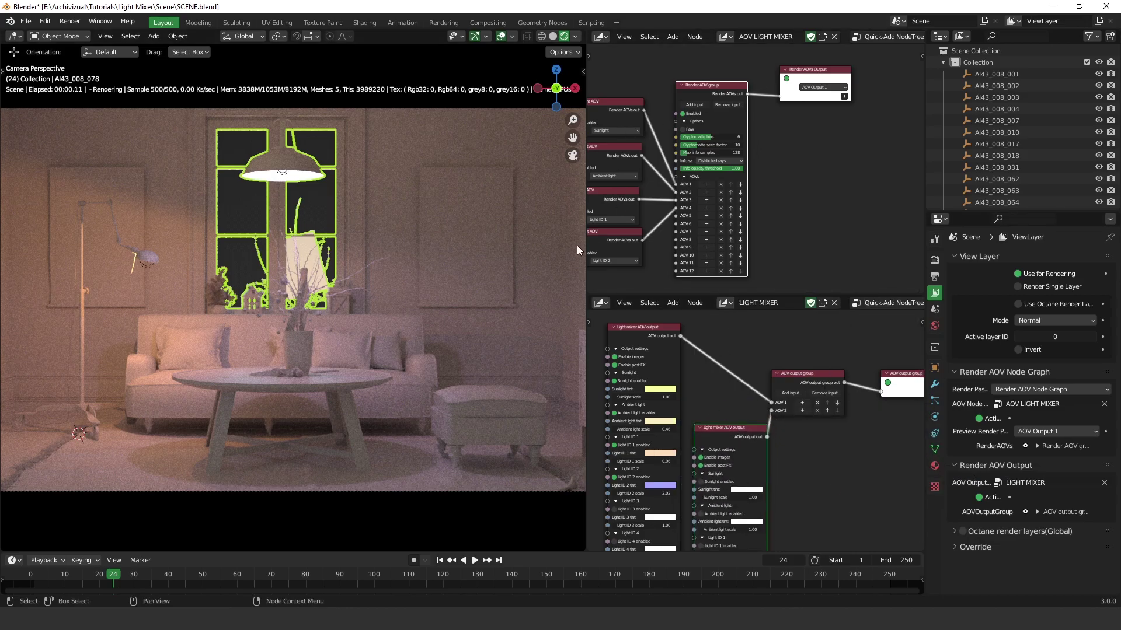
{"action": "left_click", "coordinate": [819, 88]}
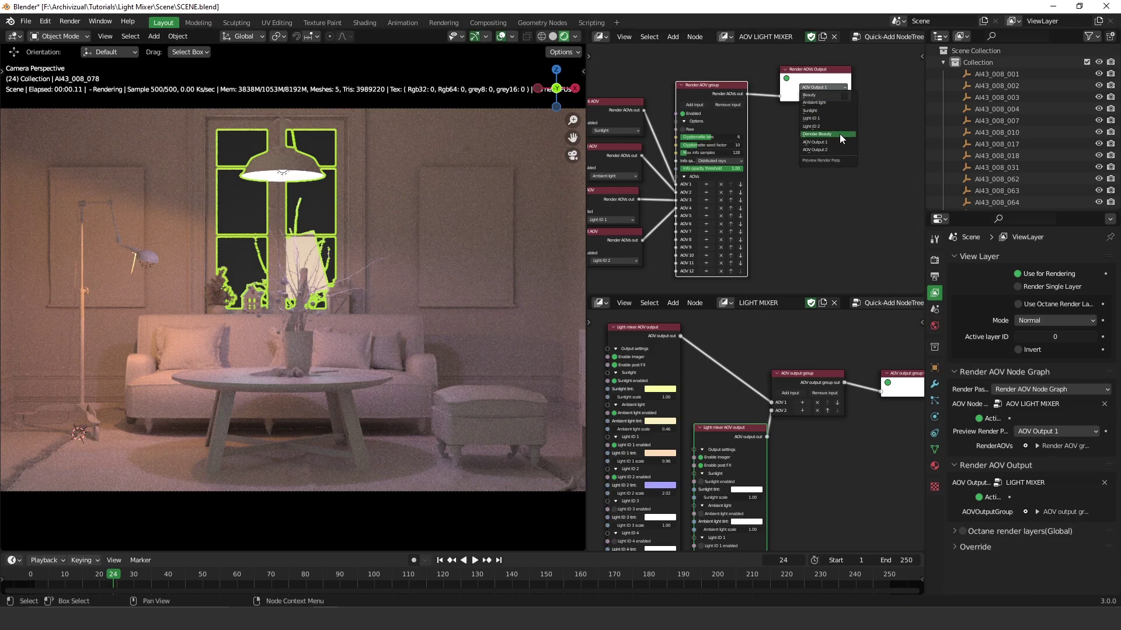
{"action": "left_click", "coordinate": [824, 150]}
- Enable Ambient light in the second light mixer with an orange tint (hue 0.091, saturation 0.699) and a scale of 3.38
{"action": "middle_click_drag", "start_coordinate": [730, 544], "coordinate": [745, 444]}
{"action": "scroll", "coordinate": [746, 444], "scroll_direction": "up", "scroll_amount": 2}
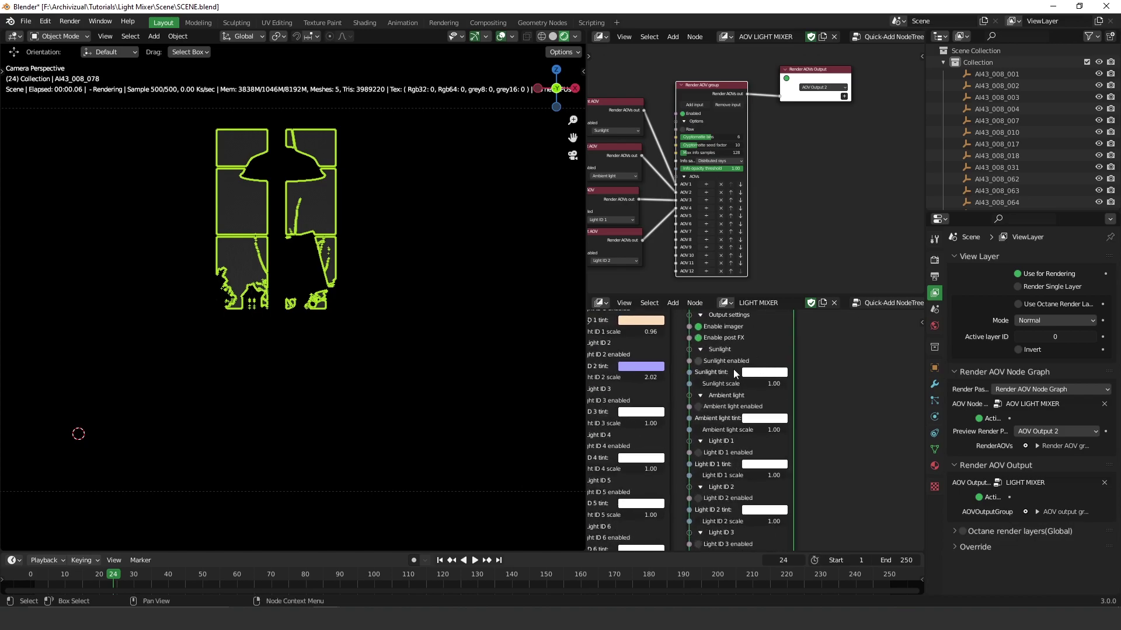
{"action": "left_click", "coordinate": [700, 408]}
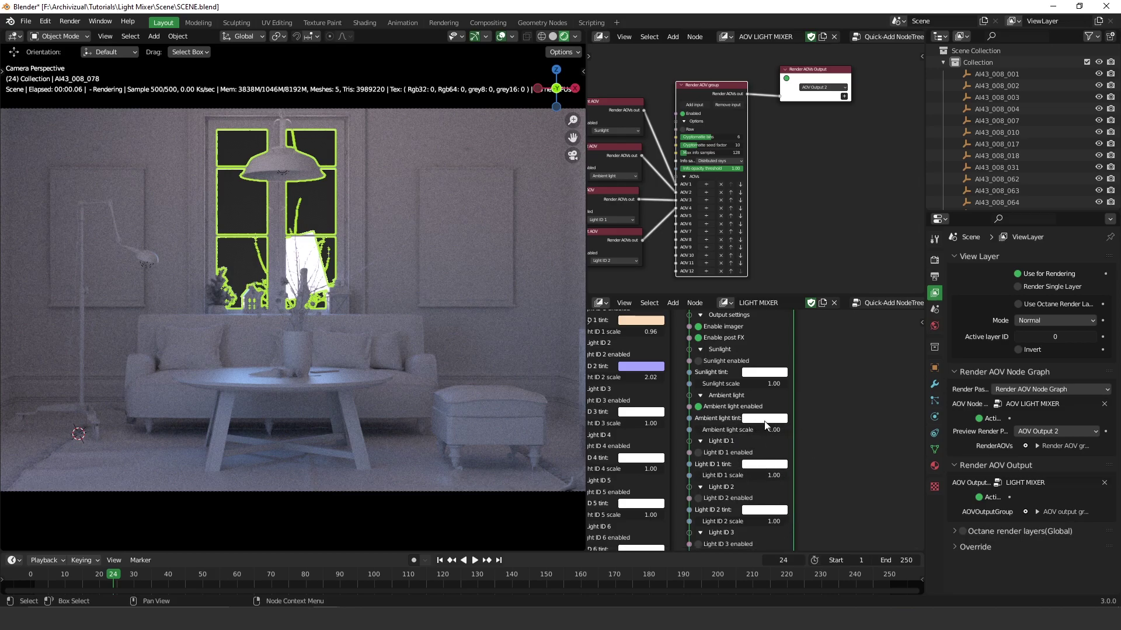
{"action": "left_click", "coordinate": [765, 419]}
{"action": "left_click_drag", "start_coordinate": [781, 319], "coordinate": [776, 329]}
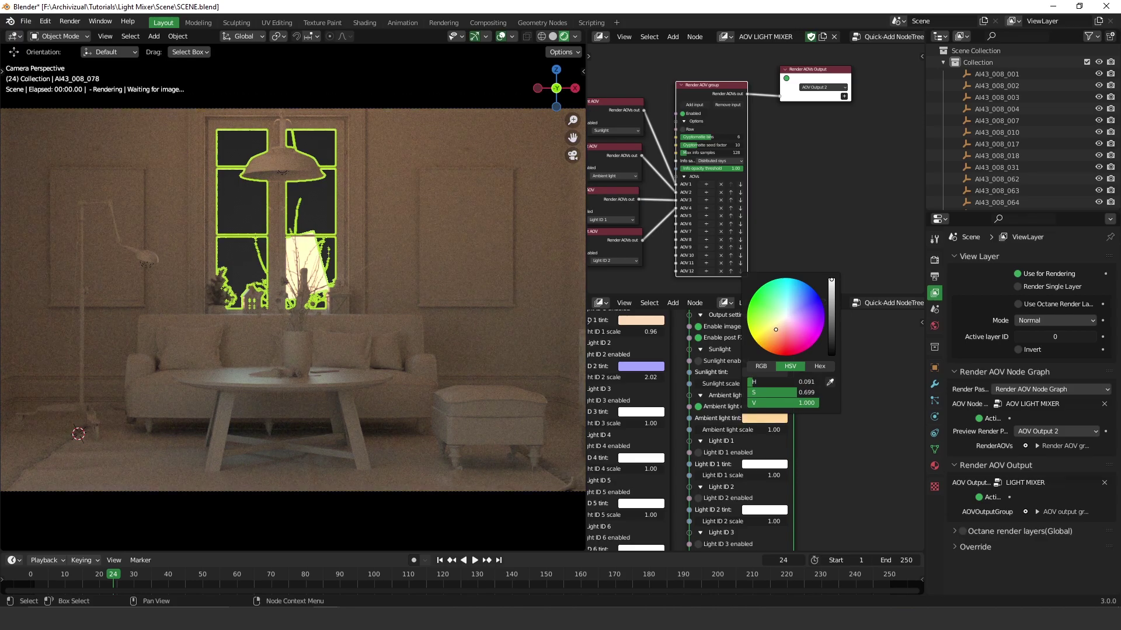
{"action": "left_click_drag", "start_coordinate": [728, 432], "coordinate": [790, 432]}
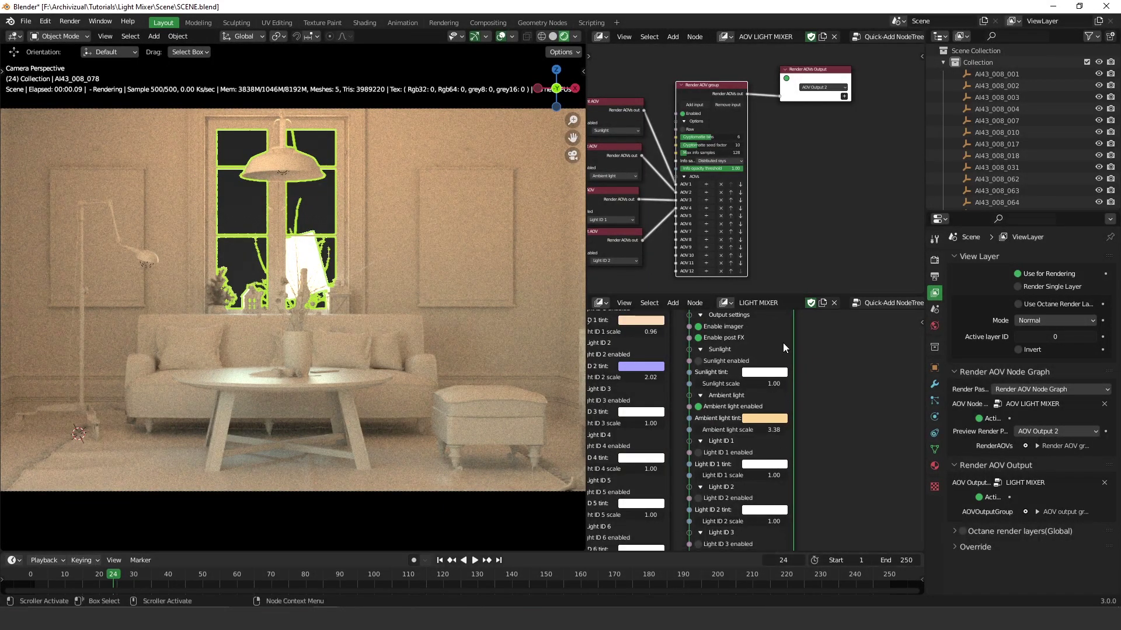
- Give the second mixer's Sunlight a warm light-orange tint and desaturate its Ambient light tint to a pale peach
{"action": "left_click", "coordinate": [766, 373]}
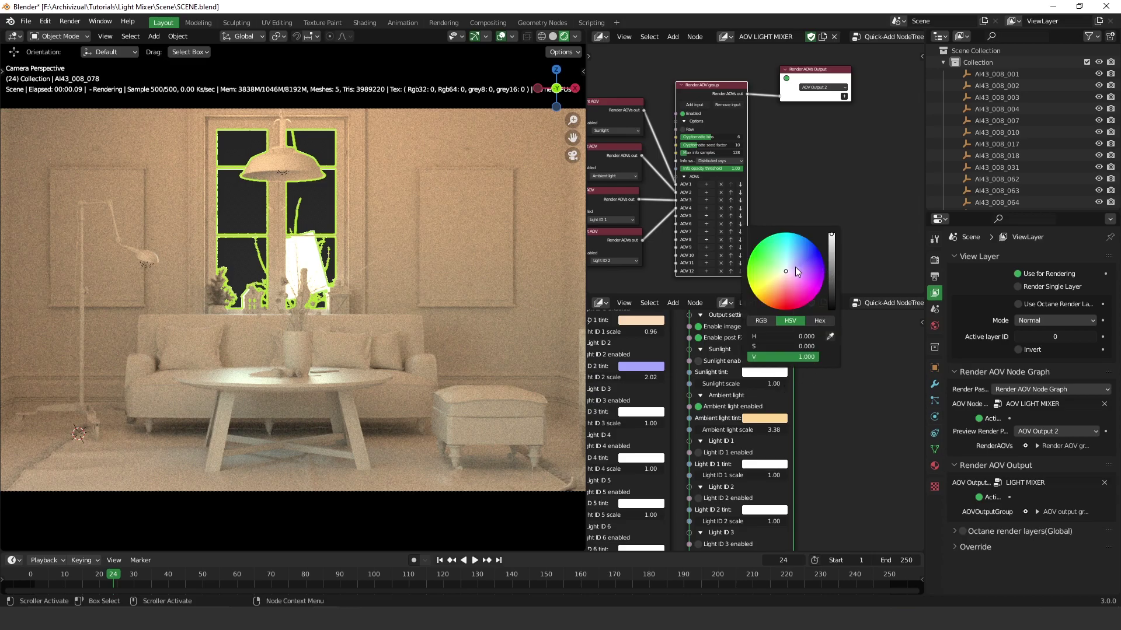
{"action": "mouse_move", "coordinate": [789, 276]}
{"action": "left_mouse_down"}
{"action": "mouse_move", "coordinate": [803, 263]}
{"action": "mouse_move", "coordinate": [780, 281]}
{"action": "left_mouse_up"}
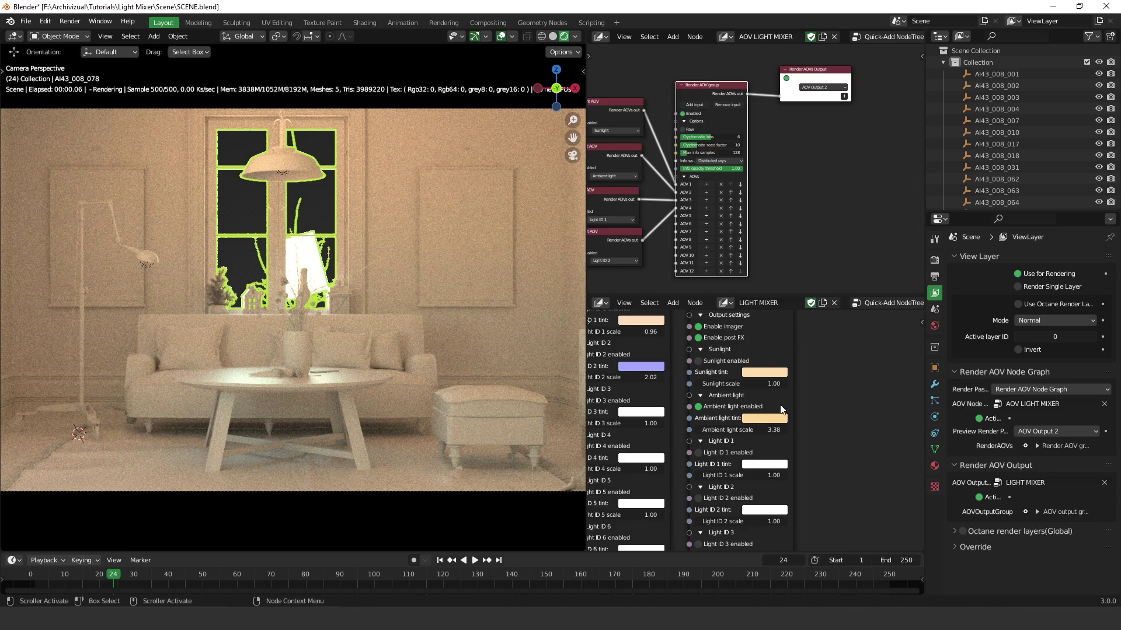
{"action": "left_click", "coordinate": [752, 422]}
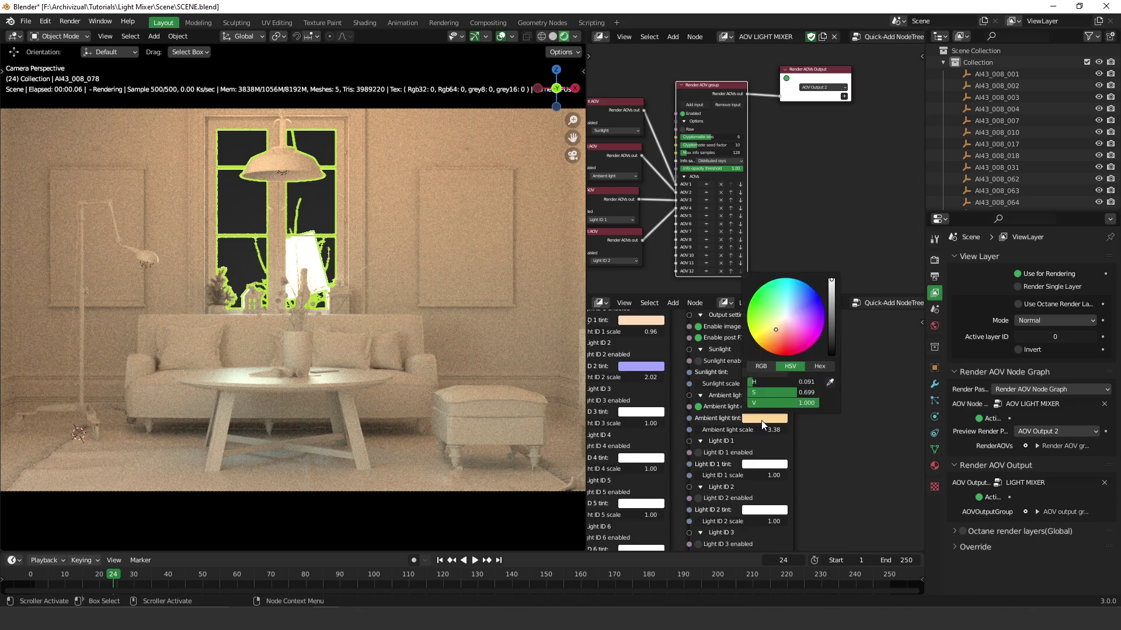
{"action": "left_click_drag", "start_coordinate": [800, 392], "coordinate": [791, 393]}
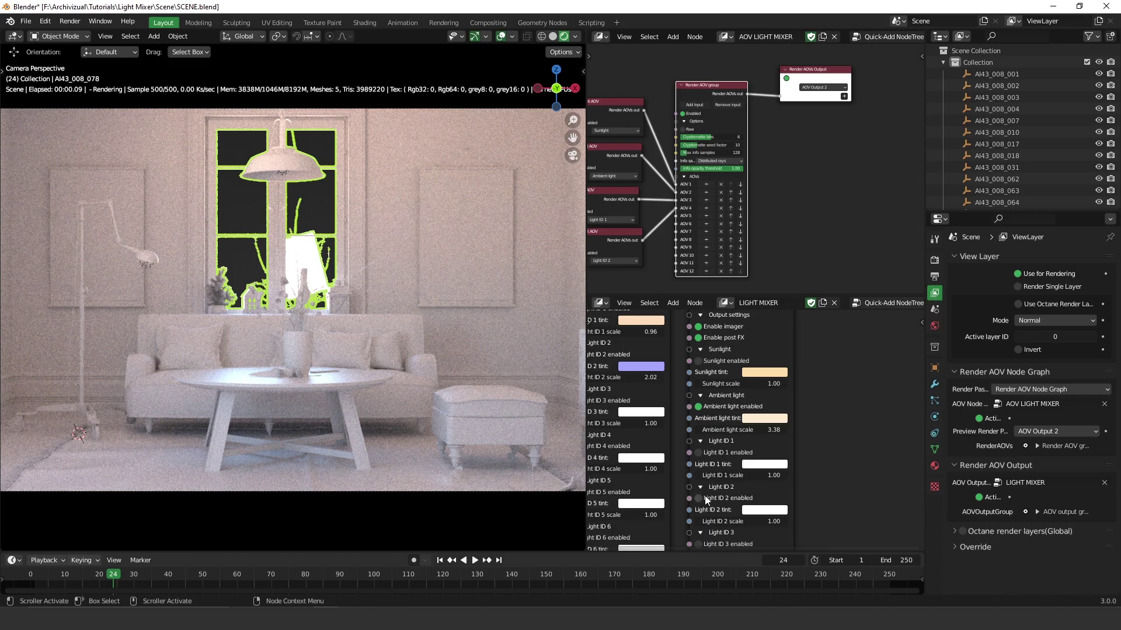
- Enable Light ID 1 in the second light mixer and set its scale to 1.56
{"action": "left_click", "coordinate": [697, 452]}
{"action": "left_click_drag", "start_coordinate": [766, 474], "coordinate": [793, 474]}
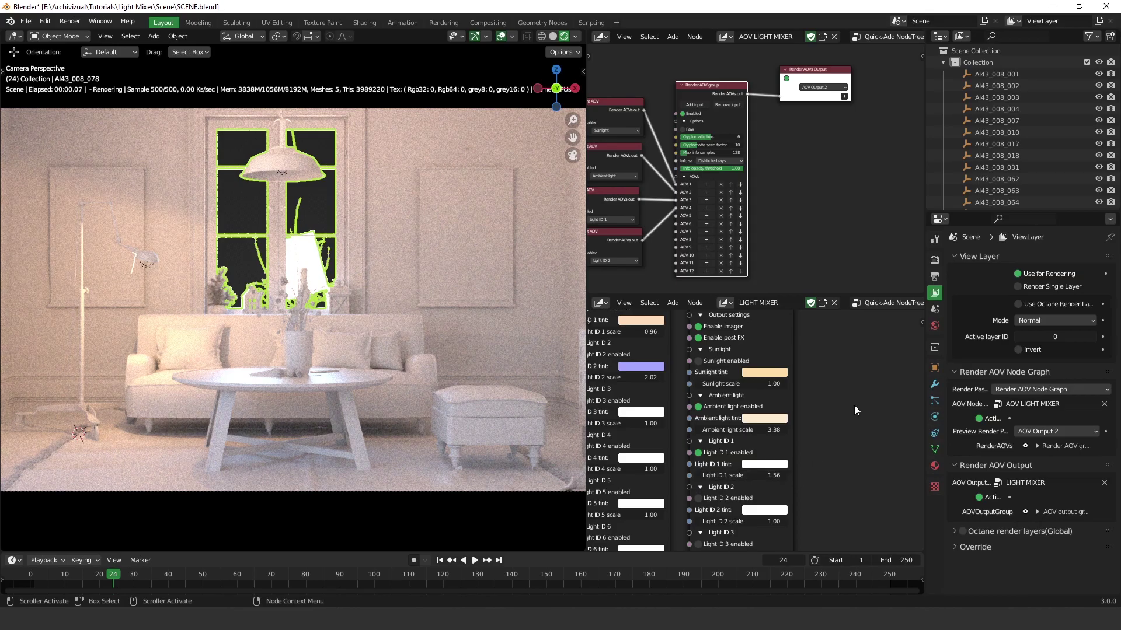
- Add a third Light mixer AOV output node and place it beside the second one
{"action": "scroll", "coordinate": [835, 400], "scroll_direction": "down", "scroll_amount": 3}
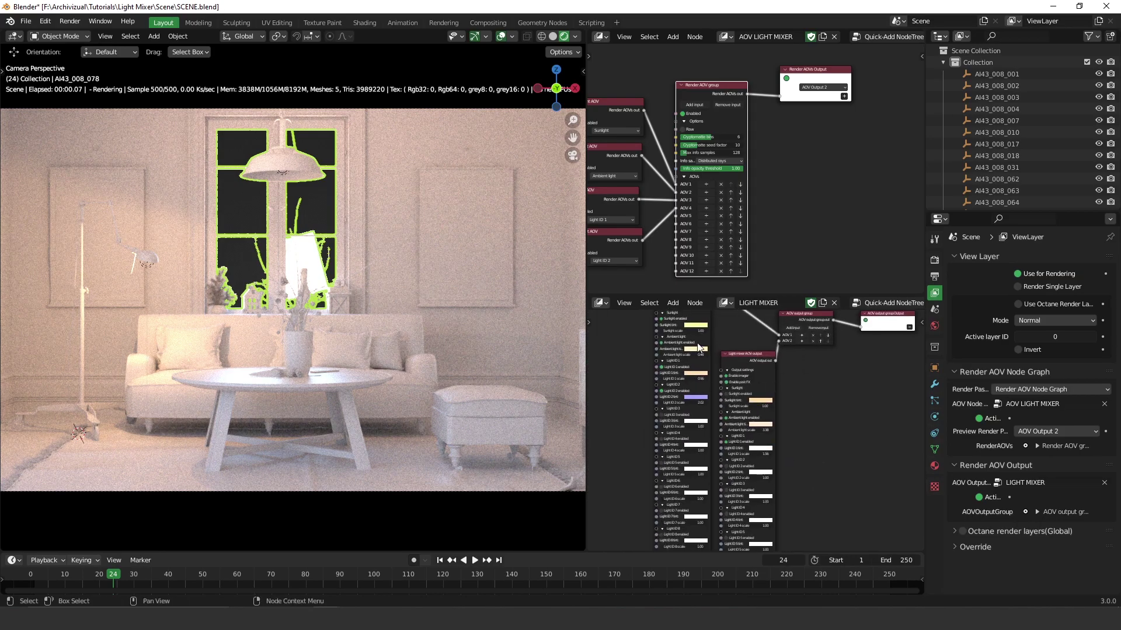
{"action": "key", "text": "shift+a"}
{"action": "mouse_move", "coordinate": [806, 345]}
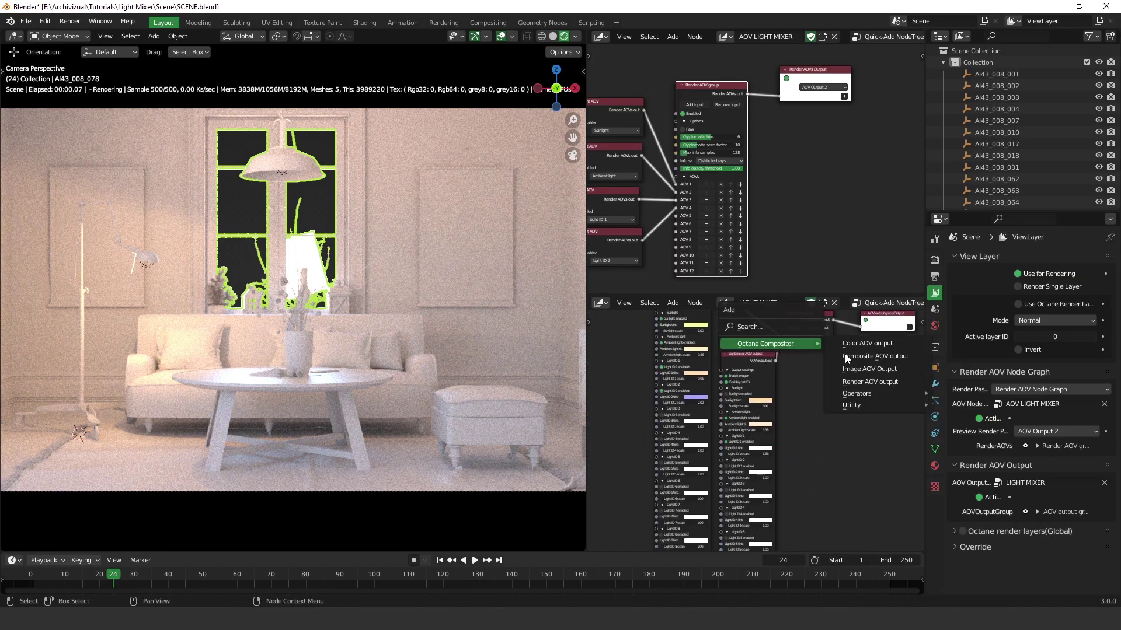
{"action": "mouse_move", "coordinate": [875, 405]}
{"action": "left_click", "coordinate": [984, 405]}
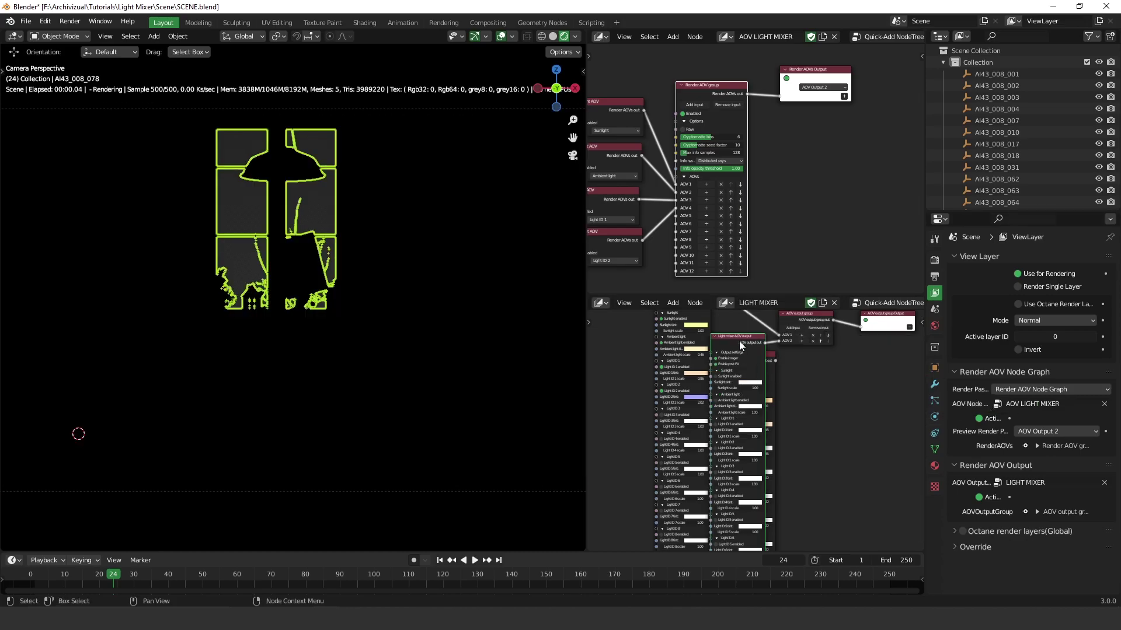
{"action": "left_click", "coordinate": [794, 379]}
{"action": "left_click", "coordinate": [822, 88]}
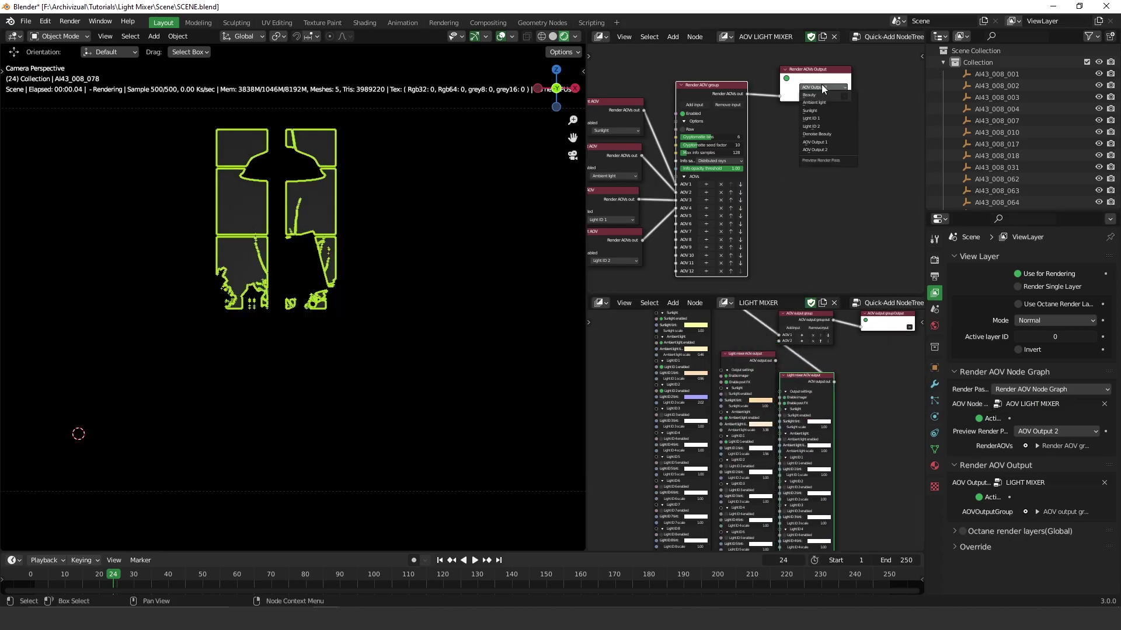
{"action": "left_click", "coordinate": [832, 150]}
{"action": "scroll", "coordinate": [811, 426], "scroll_direction": "up", "scroll_amount": 3}
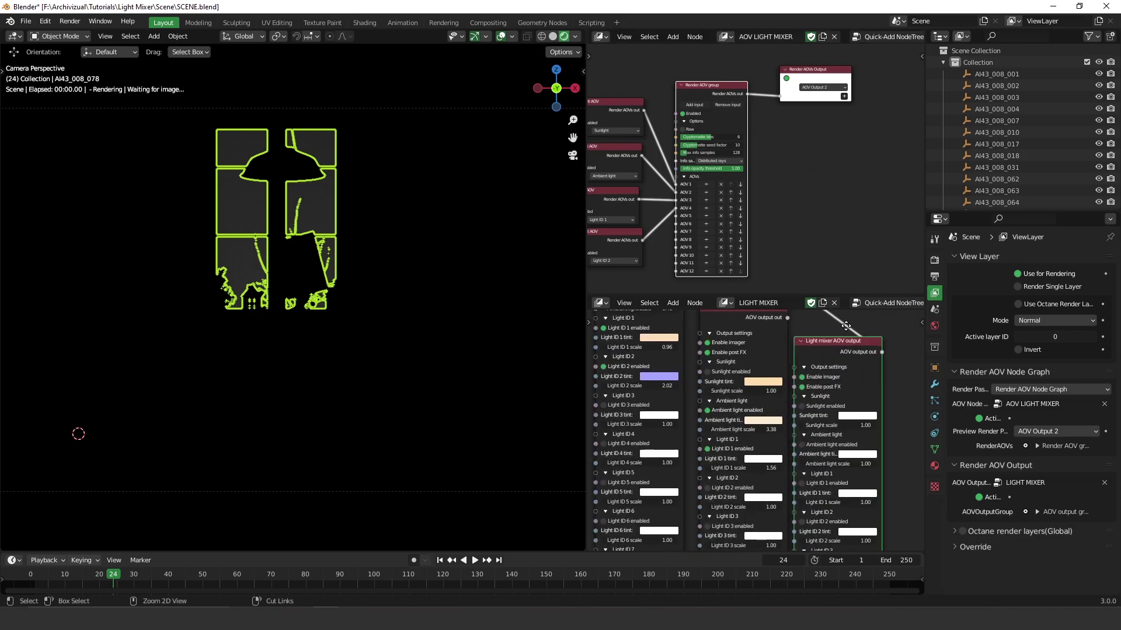
{"action": "left_click", "coordinate": [823, 88]}
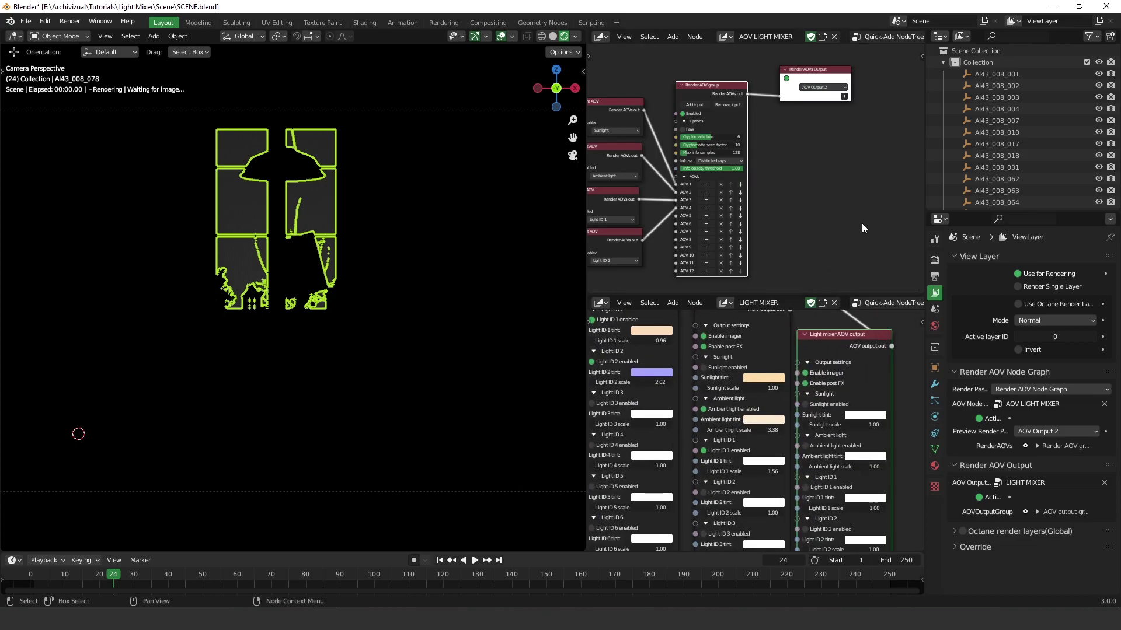
- Reconnect the second light mixer to AOV 2 and link the third mixer to a newly added AOV 3 input of the output group
{"action": "middle_click_drag", "start_coordinate": [863, 362], "coordinate": [730, 467], "text": "ctrl"}
{"action": "left_click_drag", "start_coordinate": [724, 417], "coordinate": [784, 428]}
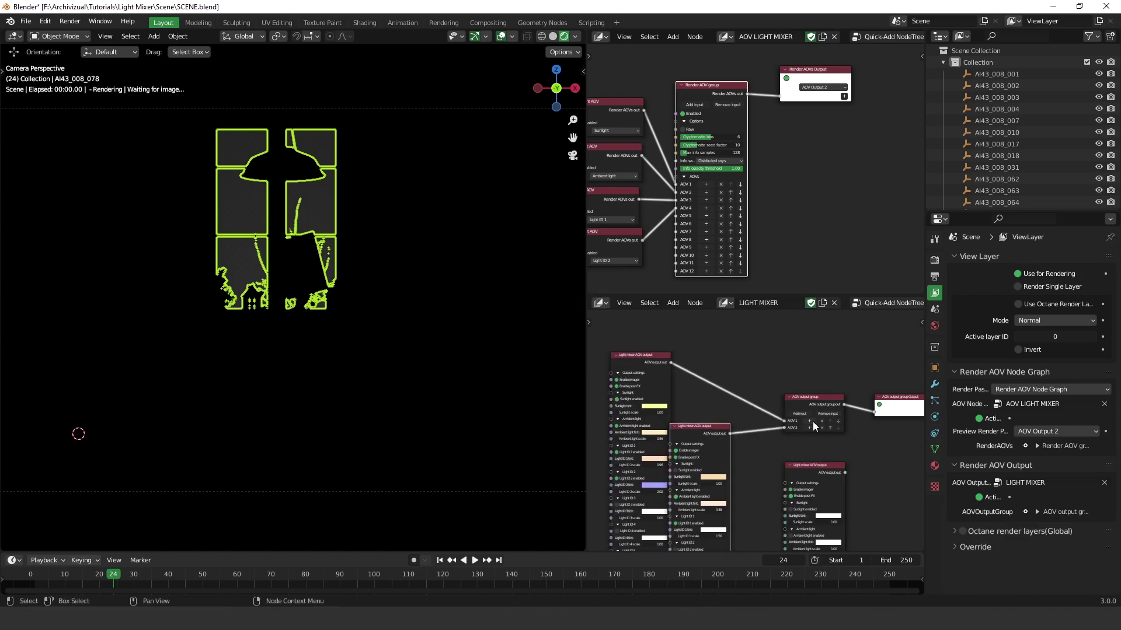
{"action": "left_click", "coordinate": [800, 413]}
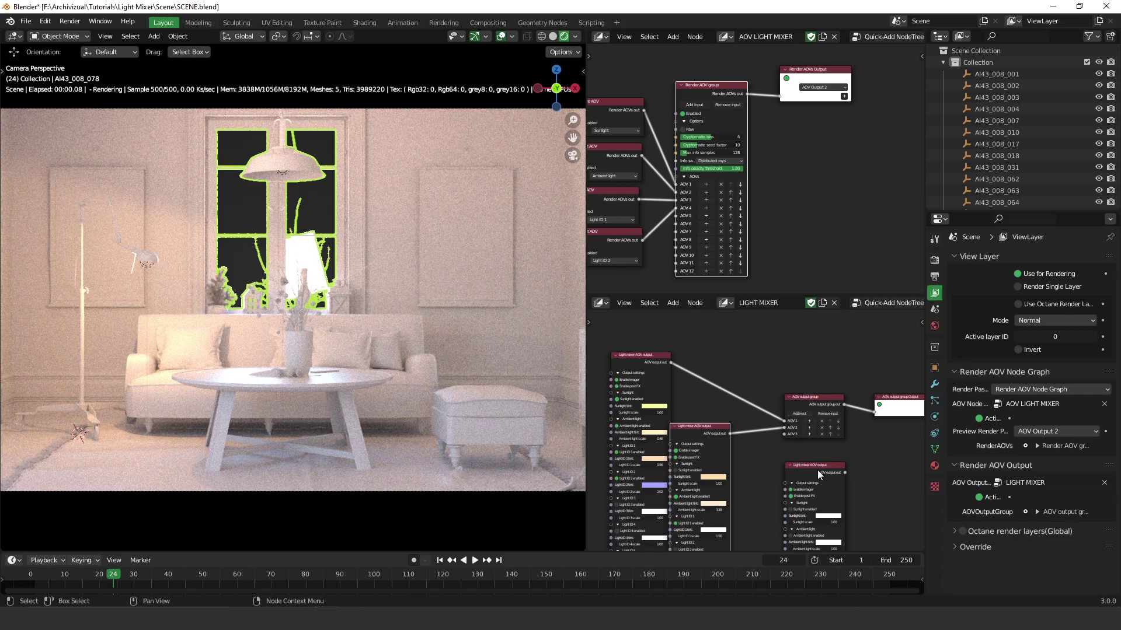
{"action": "left_click_drag", "start_coordinate": [844, 472], "coordinate": [786, 434]}
{"action": "left_click_drag", "start_coordinate": [813, 474], "coordinate": [793, 475]}
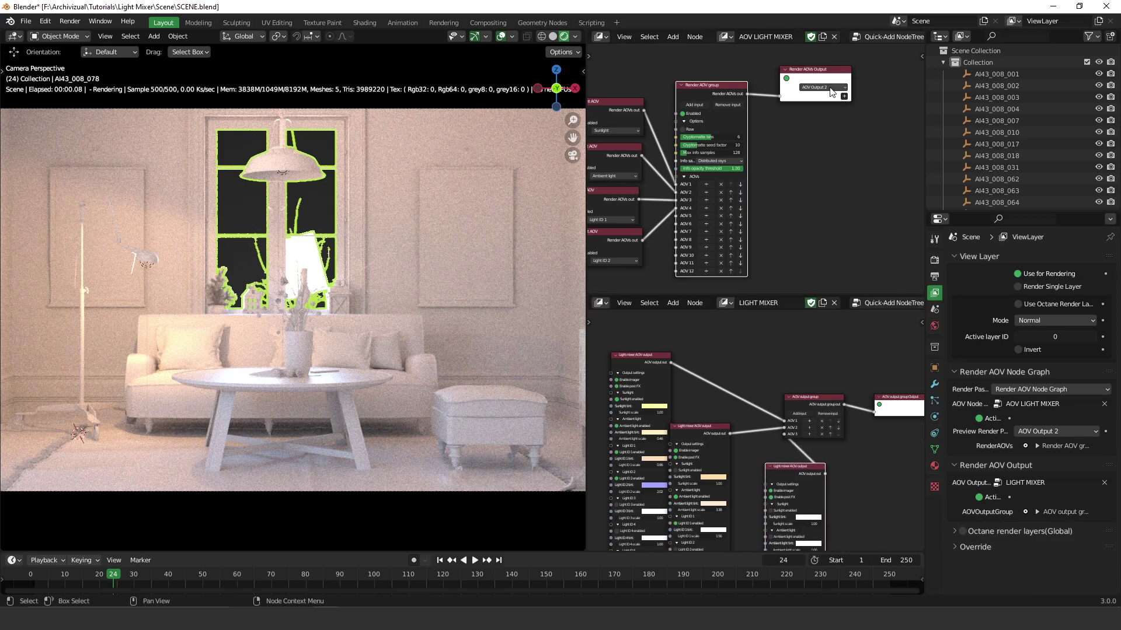
- Switch the render preview to AOV Output 3 and turn off Sunlight in the third light mixer
{"action": "left_click", "coordinate": [831, 91]}
{"action": "left_click", "coordinate": [836, 158]}
{"action": "middle_click_drag", "start_coordinate": [798, 421], "coordinate": [790, 327]}
{"action": "scroll", "coordinate": [791, 328], "scroll_direction": "up", "scroll_amount": 2}
{"action": "scroll", "coordinate": [809, 376], "scroll_direction": "up", "scroll_amount": 2}
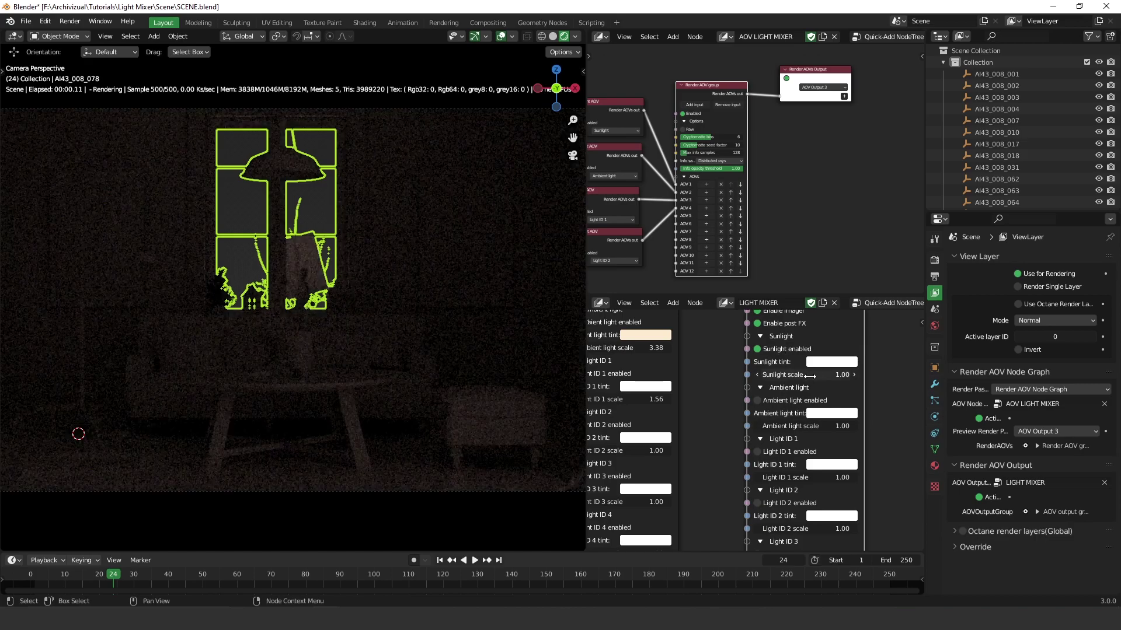
{"action": "left_click", "coordinate": [784, 349]}
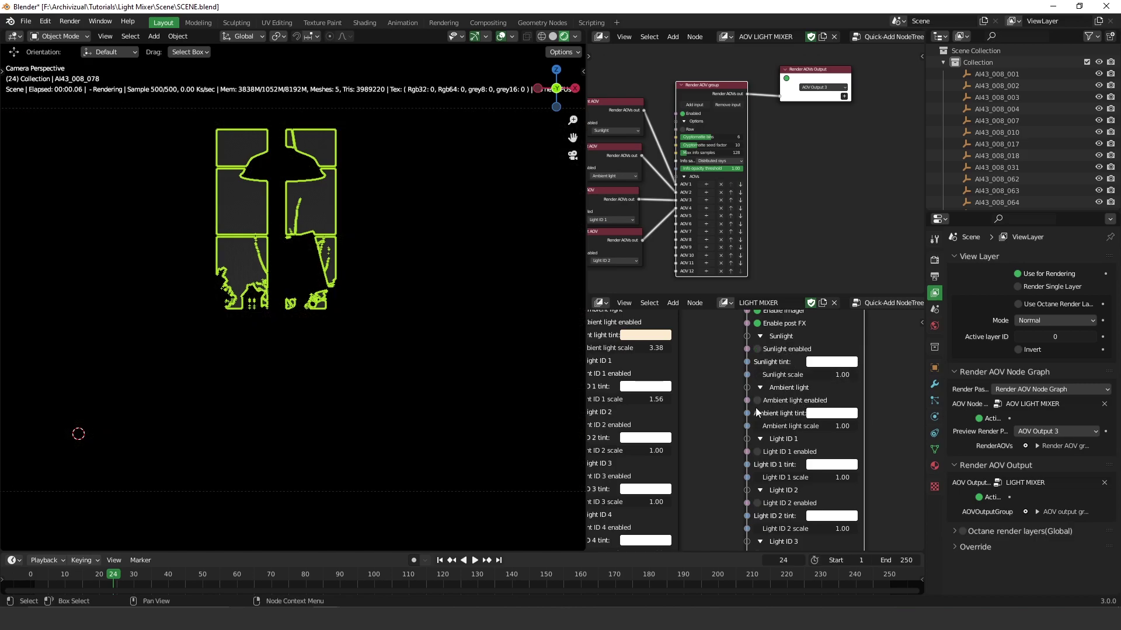
- Enable Ambient light in the third mixer with a dark blue tint of hue 0.670, saturation 0.308 and value 0.079
{"action": "left_click", "coordinate": [757, 401]}
{"action": "left_click", "coordinate": [836, 414]}
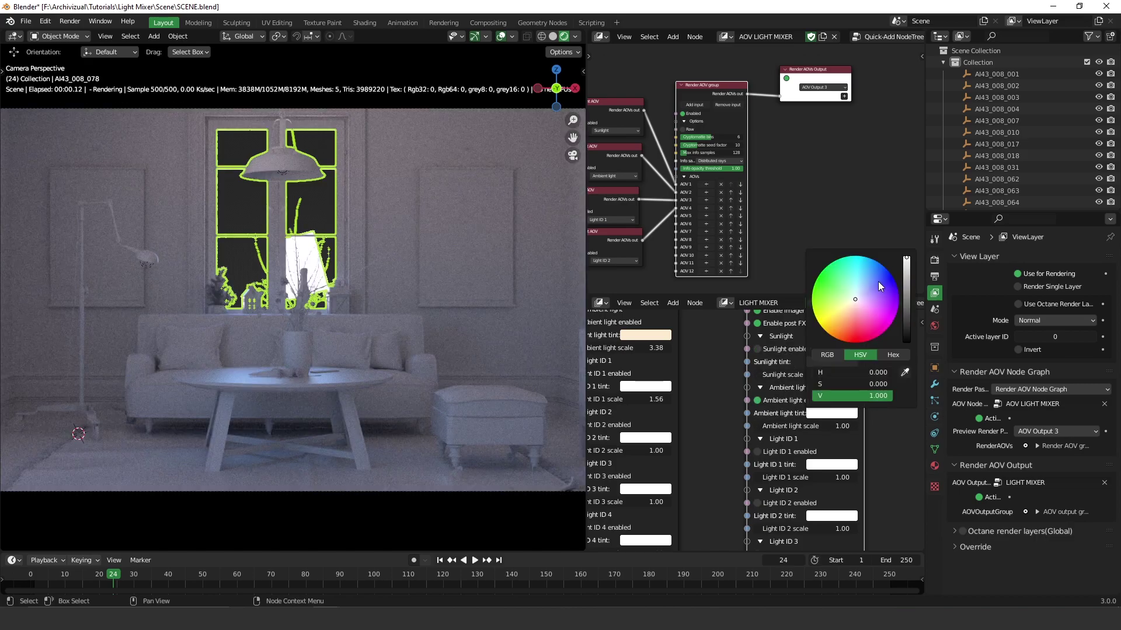
{"action": "left_click_drag", "start_coordinate": [857, 299], "coordinate": [862, 298]}
{"action": "left_click_drag", "start_coordinate": [907, 260], "coordinate": [906, 315]}
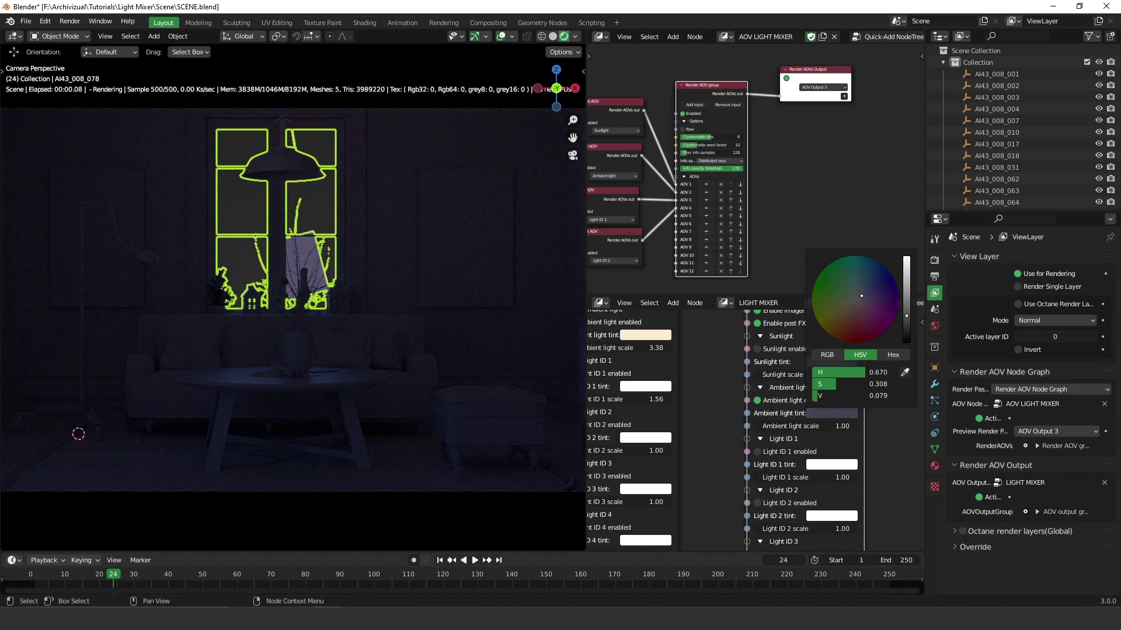
- Enable Light ID 1 in the third mixer with a warm tint (hue 0.063, saturation 0.381) and a scale of 2.05
{"action": "left_click", "coordinate": [757, 452]}
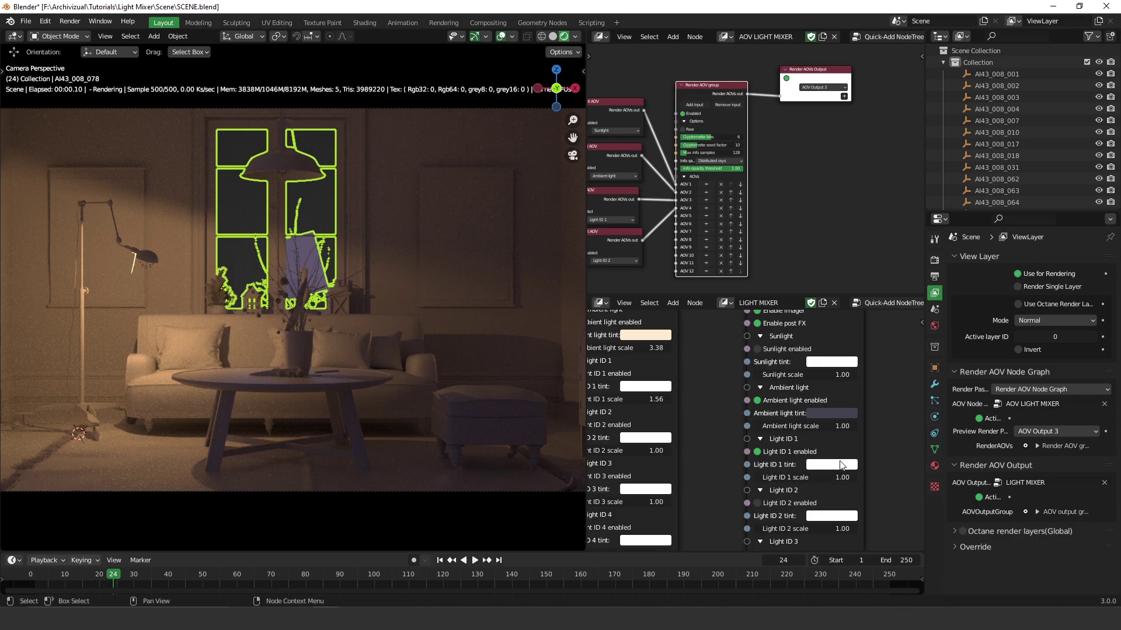
{"action": "left_click", "coordinate": [841, 467]}
{"action": "left_click", "coordinate": [849, 362]}
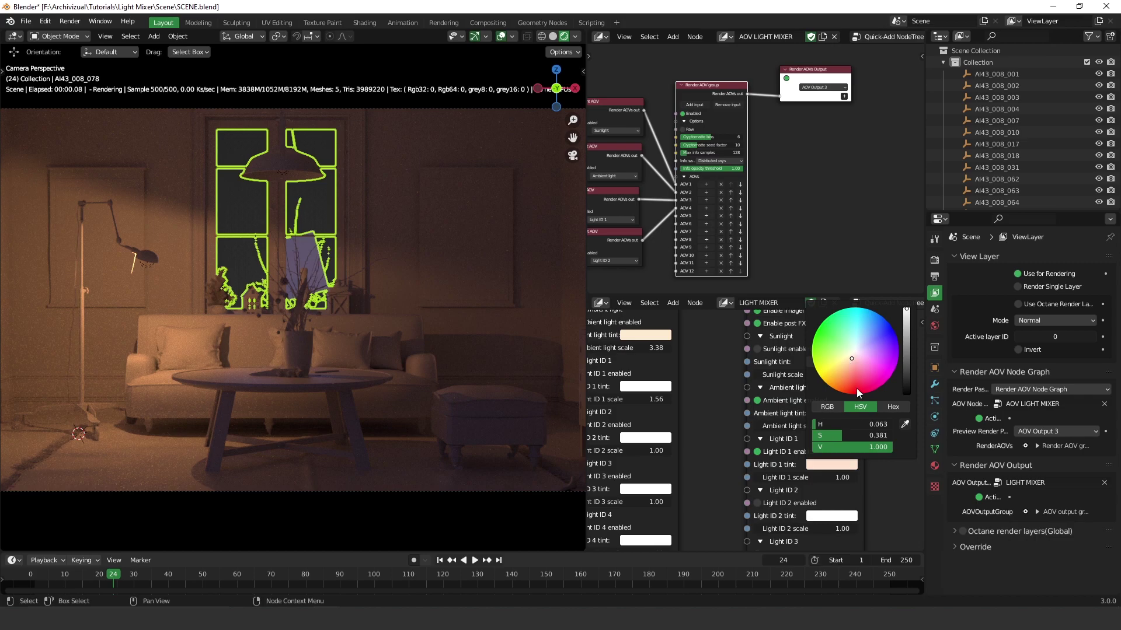
{"action": "left_click_drag", "start_coordinate": [822, 479], "coordinate": [848, 479]}
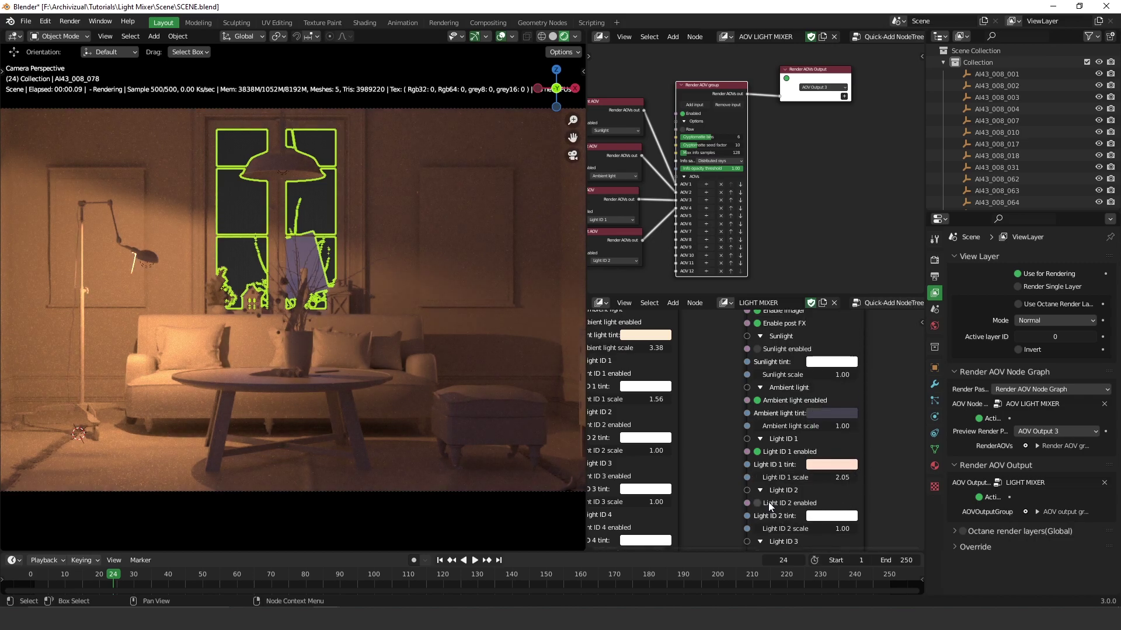
- Enable Light ID 2 in the third mixer and darken its tint to a mid grey
{"action": "left_click", "coordinate": [757, 503]}
{"action": "left_click", "coordinate": [823, 517]}
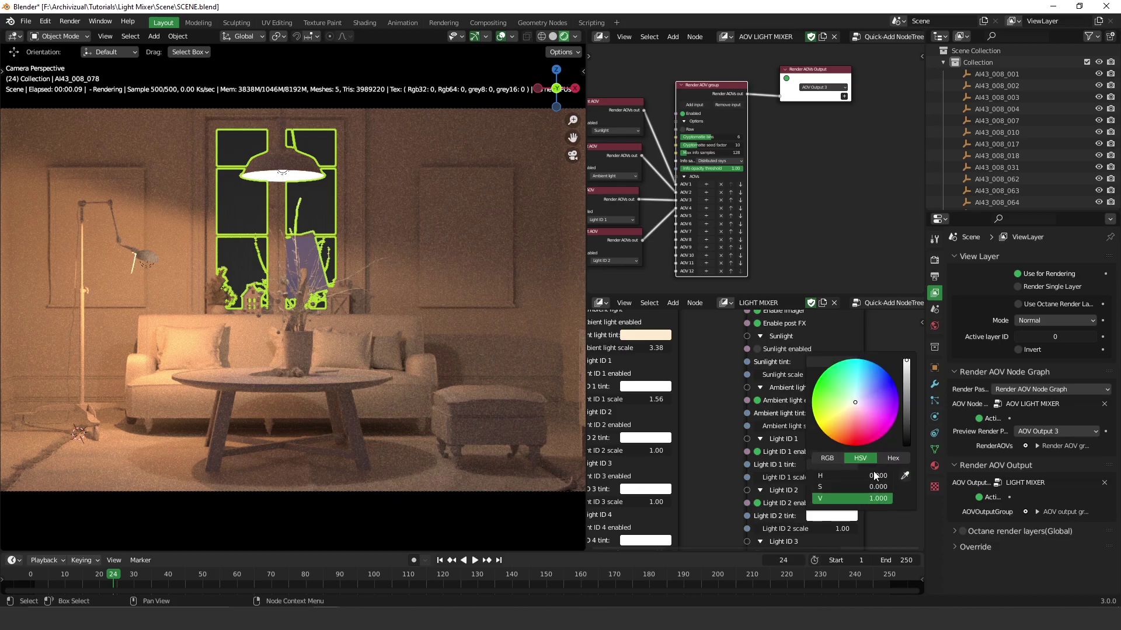
{"action": "left_click_drag", "start_coordinate": [907, 365], "coordinate": [907, 412]}
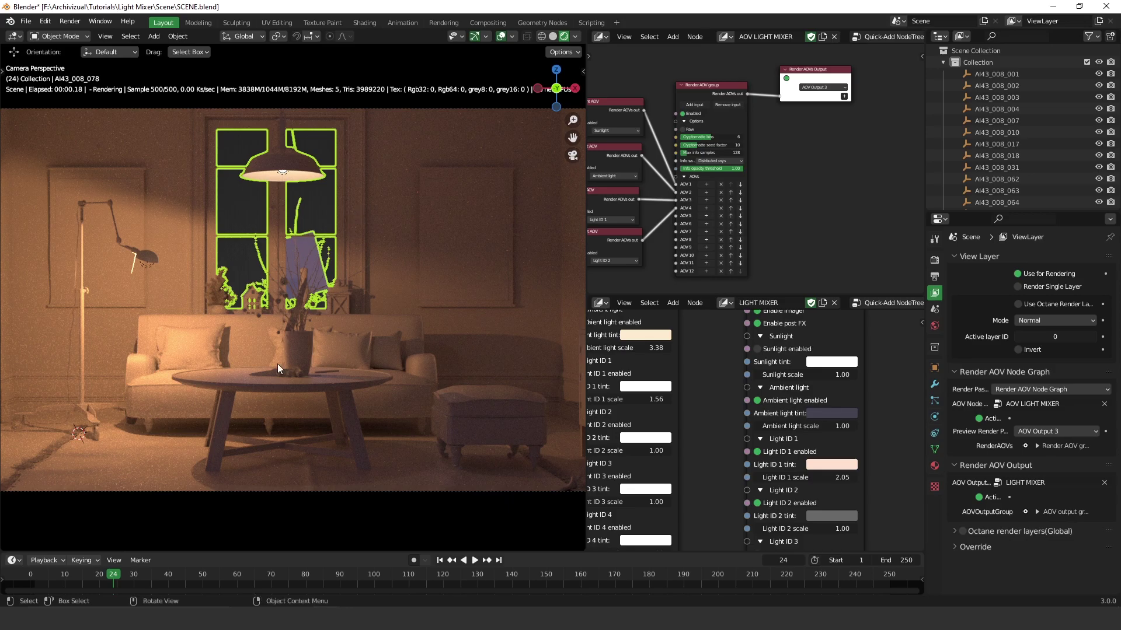
- Render the current frame, check the OctAovOut1 pass in the render result and return to the Combined pass
{"action": "key", "text": "F12"}
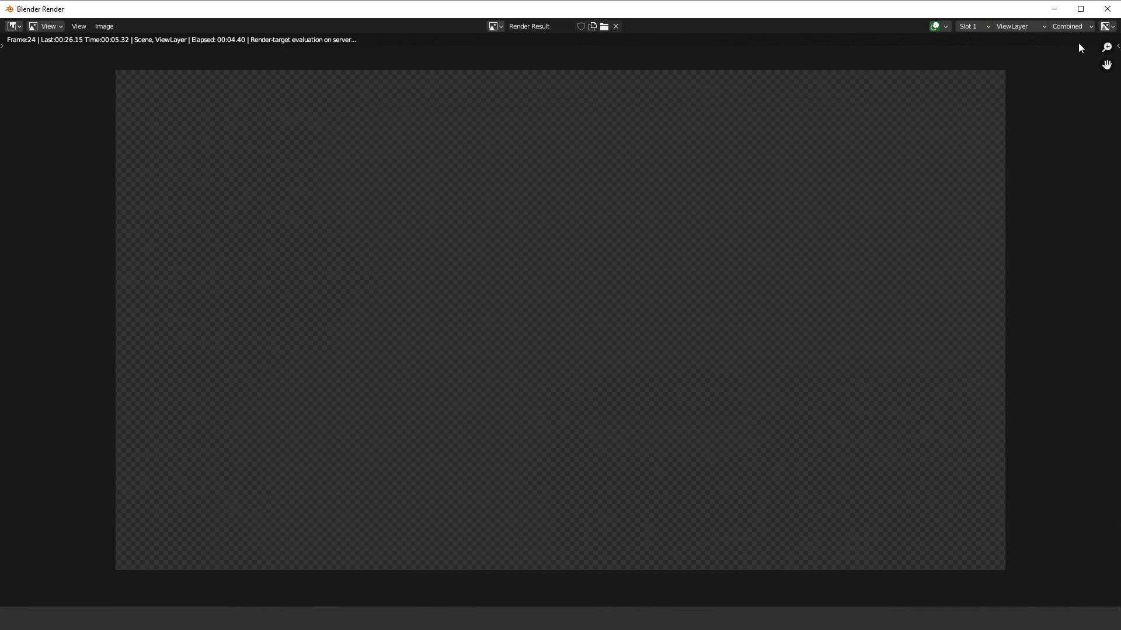
{"action": "left_click", "coordinate": [1076, 28]}
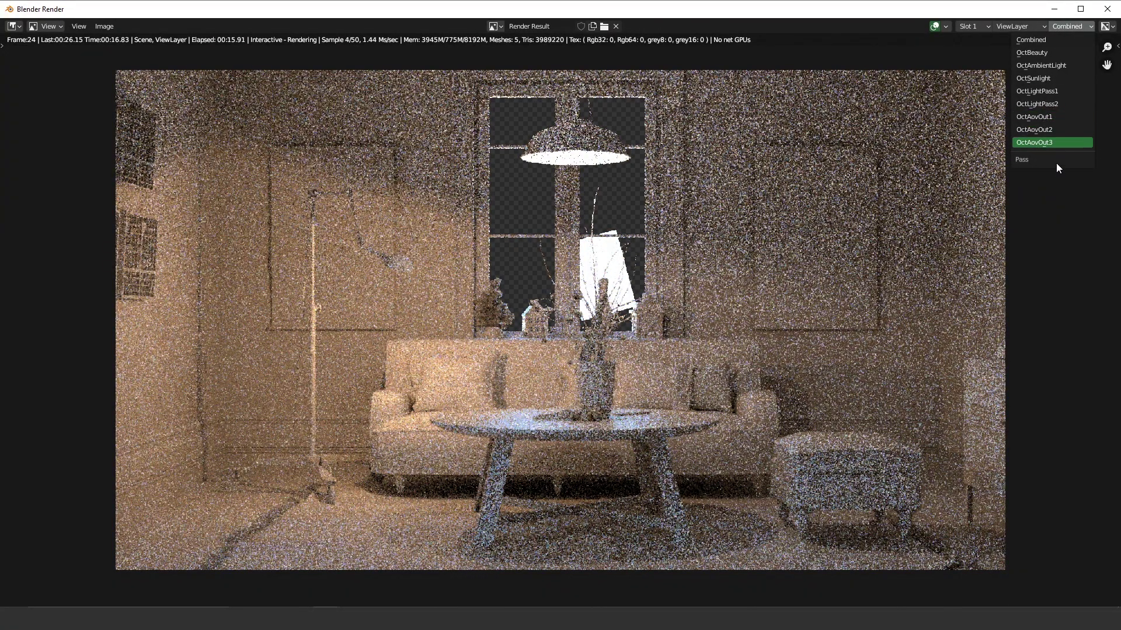
{"action": "left_click", "coordinate": [1052, 119]}
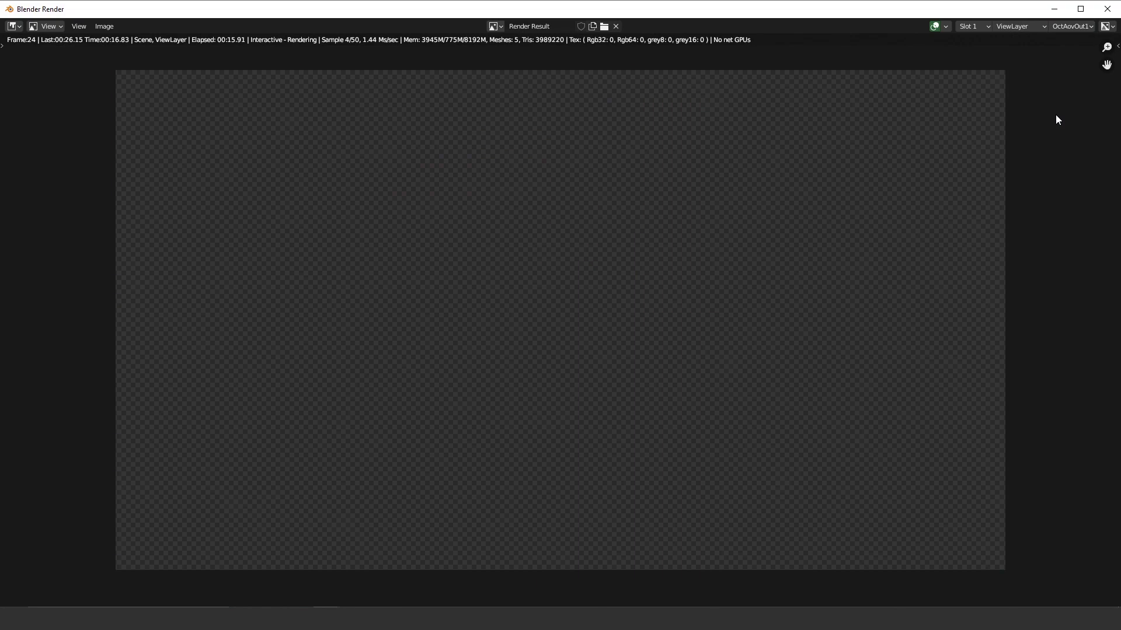
{"action": "left_click", "coordinate": [1074, 29]}
{"action": "left_click", "coordinate": [1058, 40]}
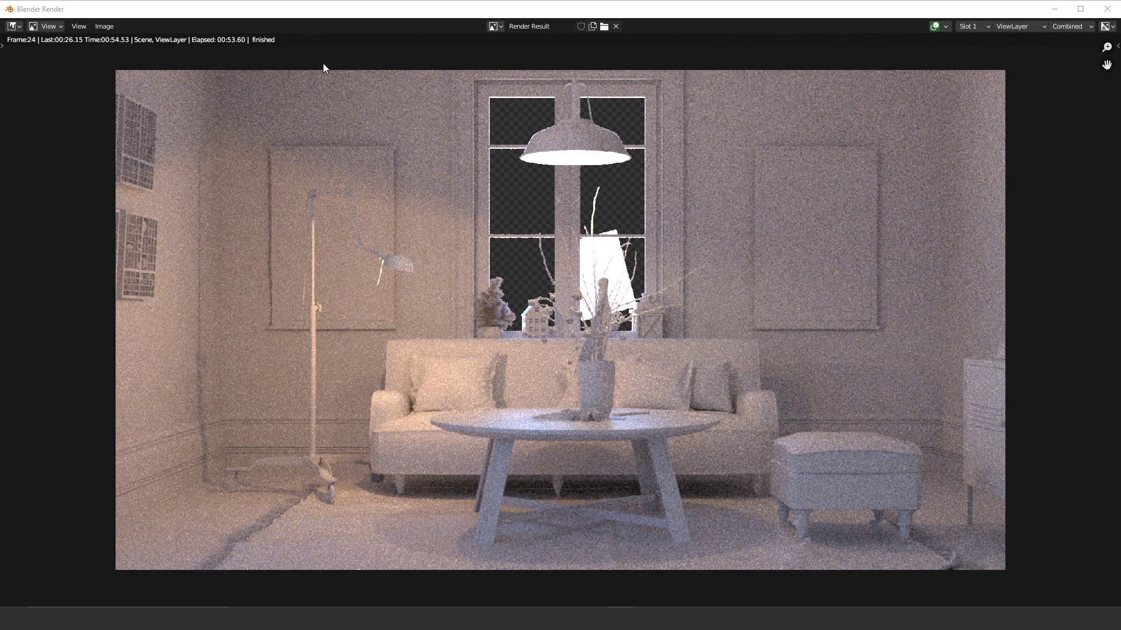
- View the OctBeauty, OctAmbientLight, OctSunlight, OctLightPass1 and OctLightPass2 passes of the render result one after another
{"action": "left_click", "coordinate": [1074, 26]}
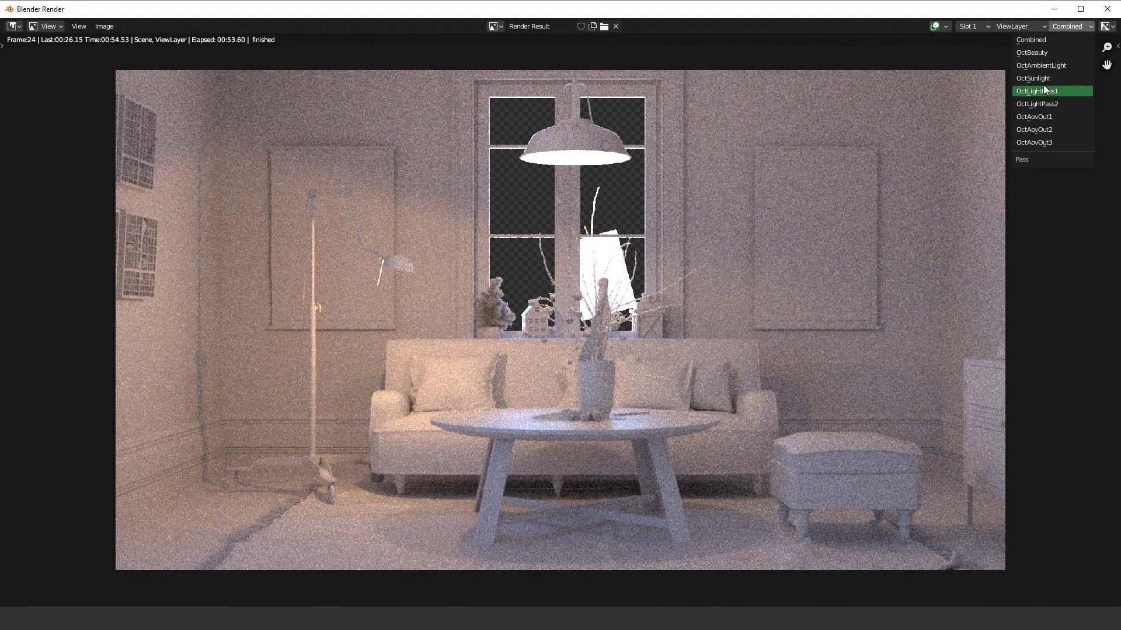
{"action": "left_click", "coordinate": [1044, 52]}
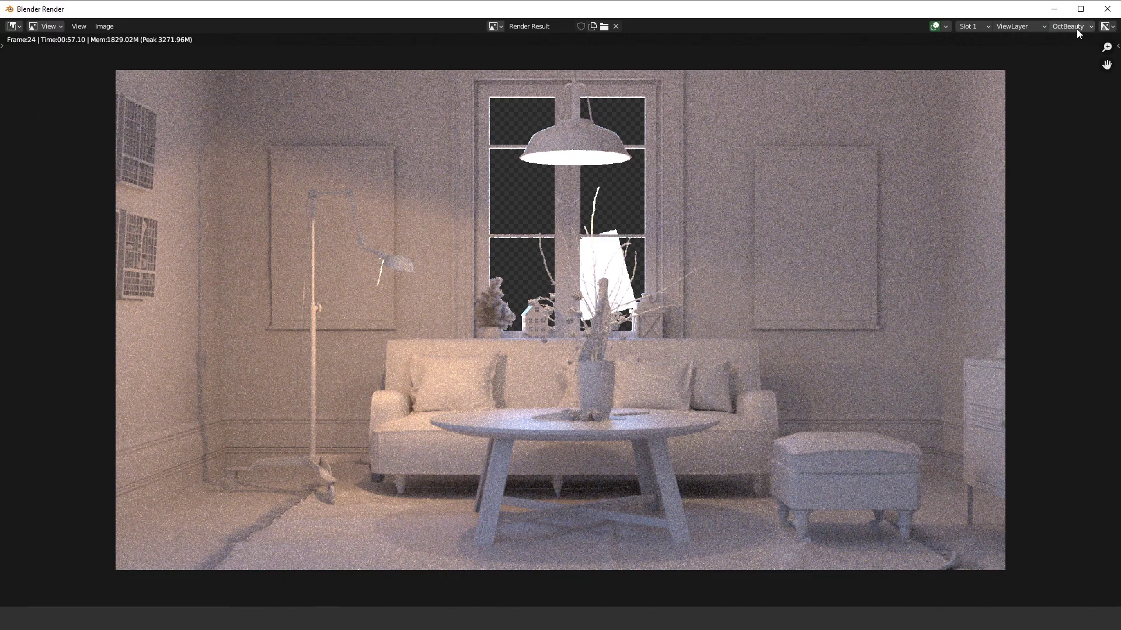
{"action": "left_click", "coordinate": [1076, 28]}
{"action": "left_click", "coordinate": [1060, 65]}
{"action": "left_click", "coordinate": [1087, 26]}
{"action": "left_click", "coordinate": [1056, 78]}
{"action": "left_click", "coordinate": [1072, 27]}
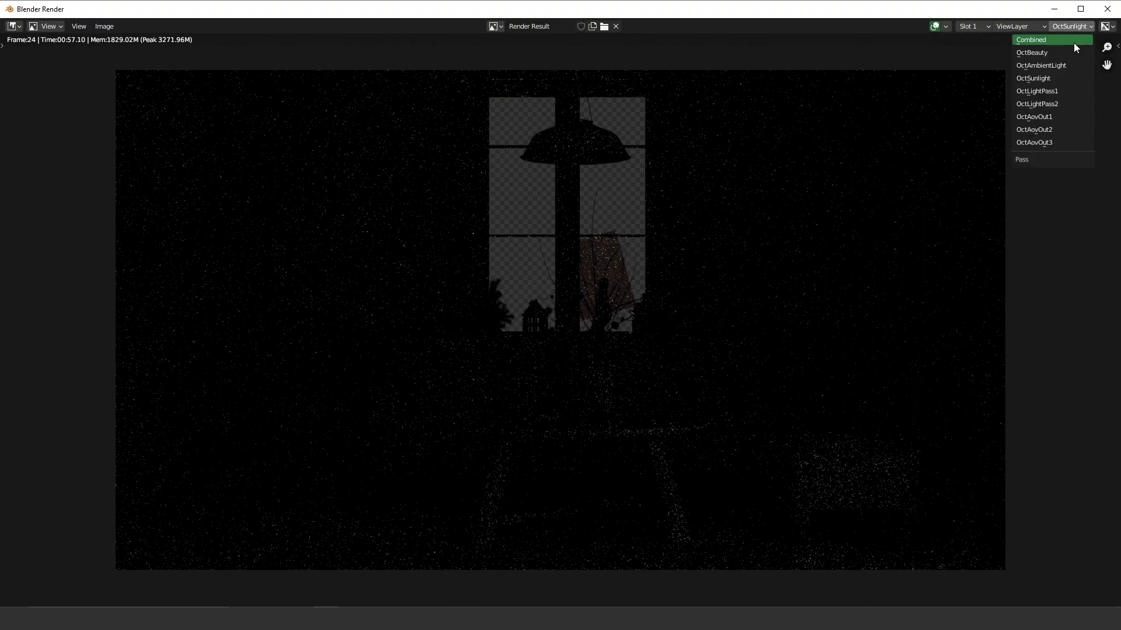
{"action": "left_click", "coordinate": [1050, 91]}
{"action": "left_click", "coordinate": [1073, 28]}
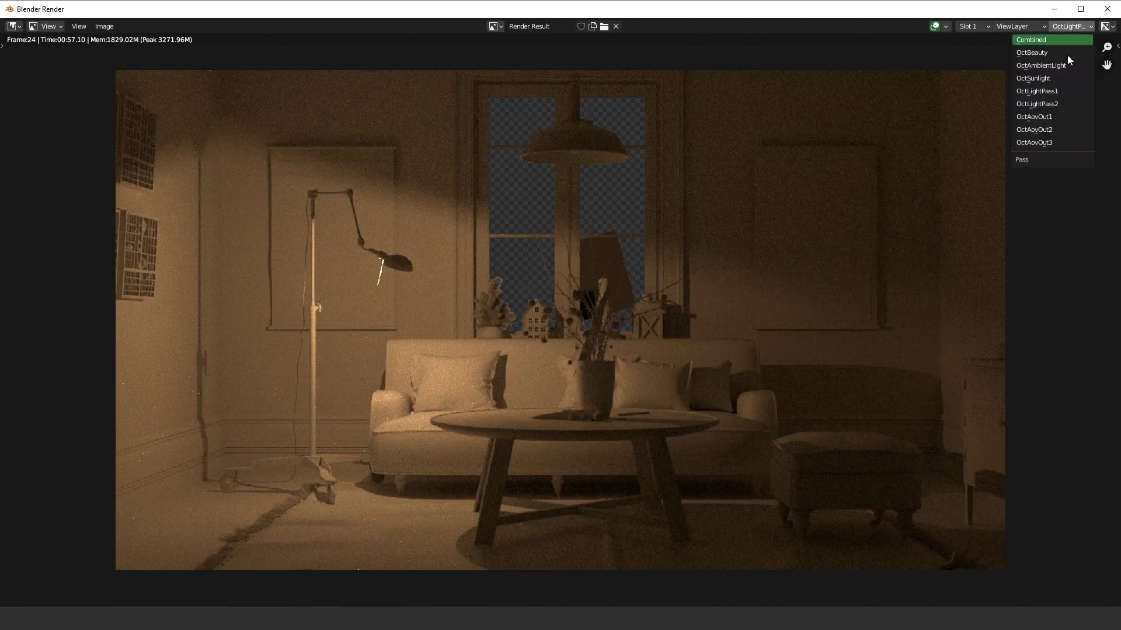
{"action": "left_click", "coordinate": [1061, 104]}
{"action": "left_click", "coordinate": [1071, 28]}
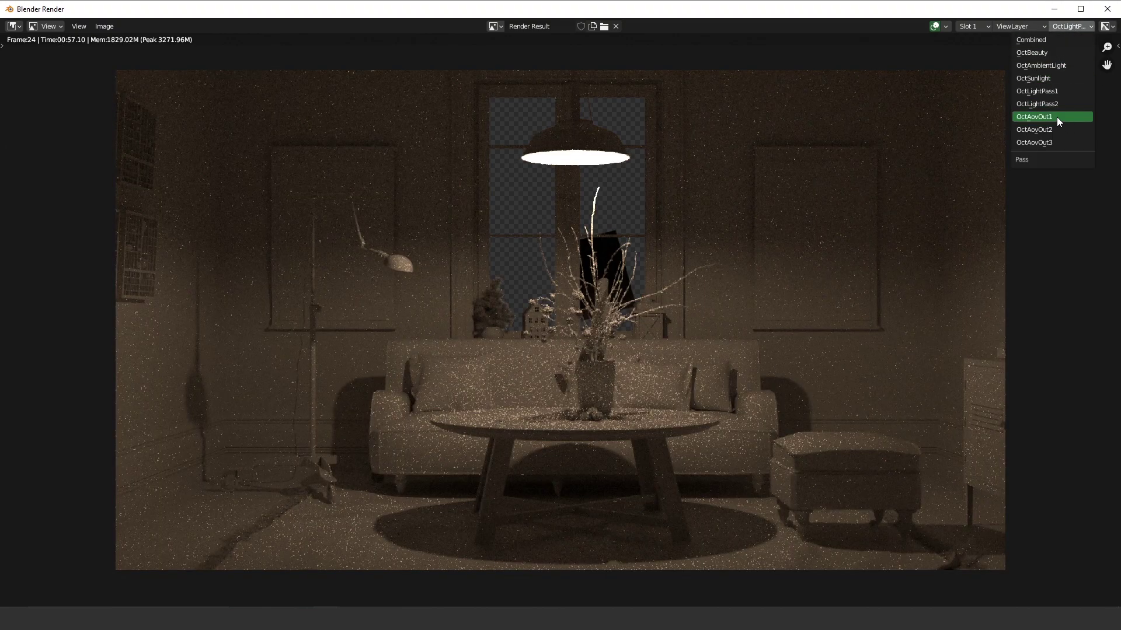
- Compare the three light mixer outputs in the render result by viewing OctAovOut1, OctAovOut2 and OctAovOut3 in turn
{"action": "left_click", "coordinate": [1057, 117]}
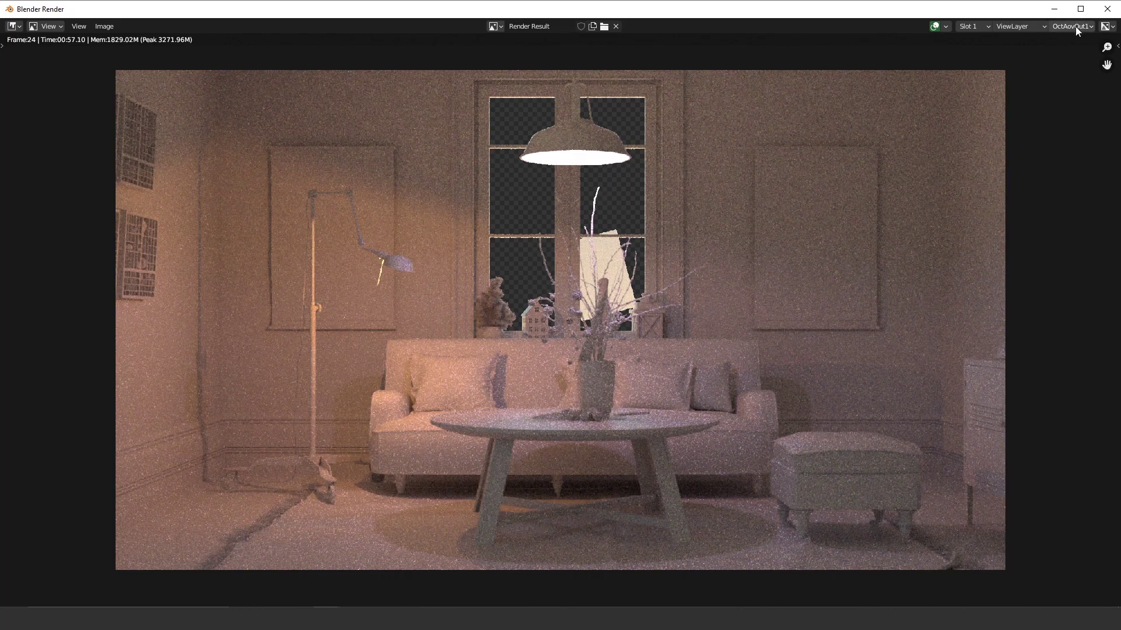
{"action": "left_click", "coordinate": [1075, 26]}
{"action": "left_click", "coordinate": [1053, 135]}
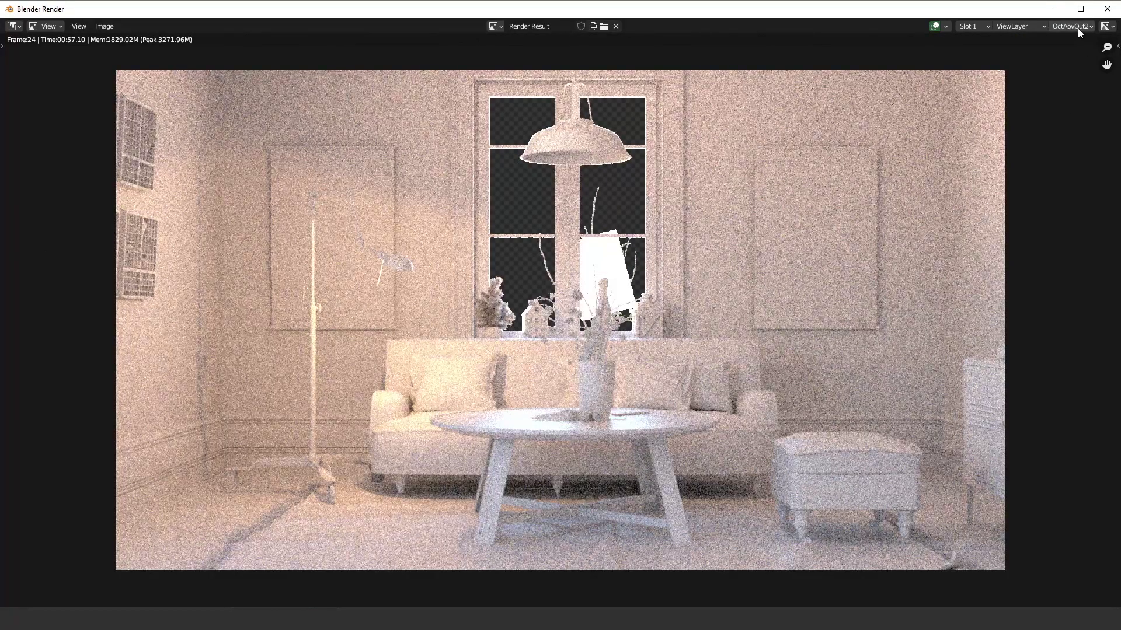
{"action": "left_click", "coordinate": [1078, 29]}
{"action": "left_click", "coordinate": [1058, 142]}
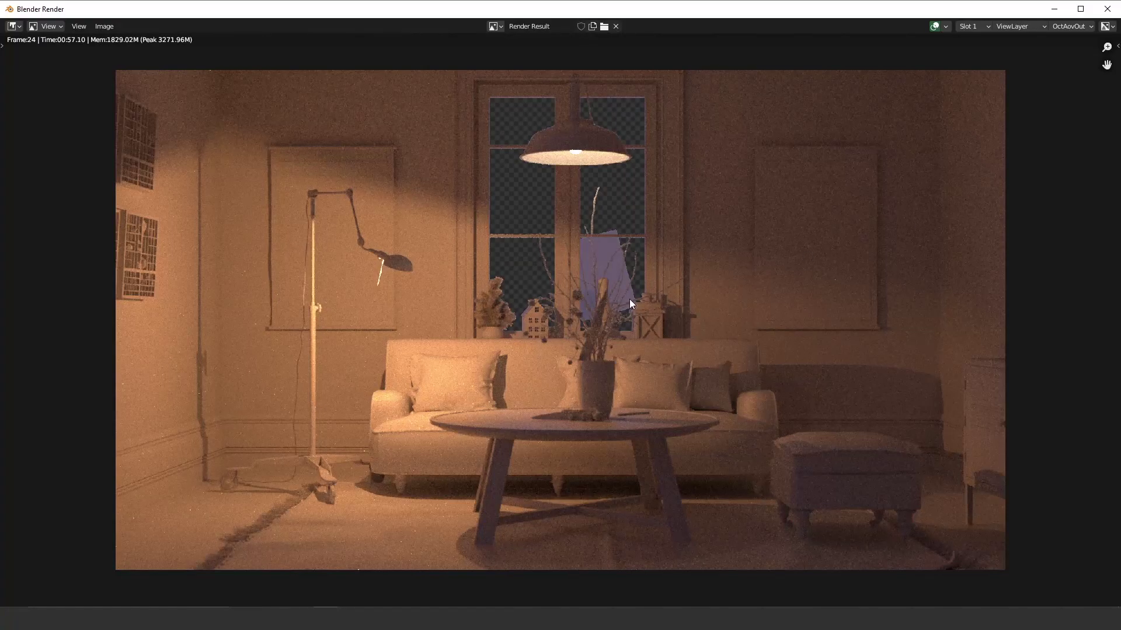